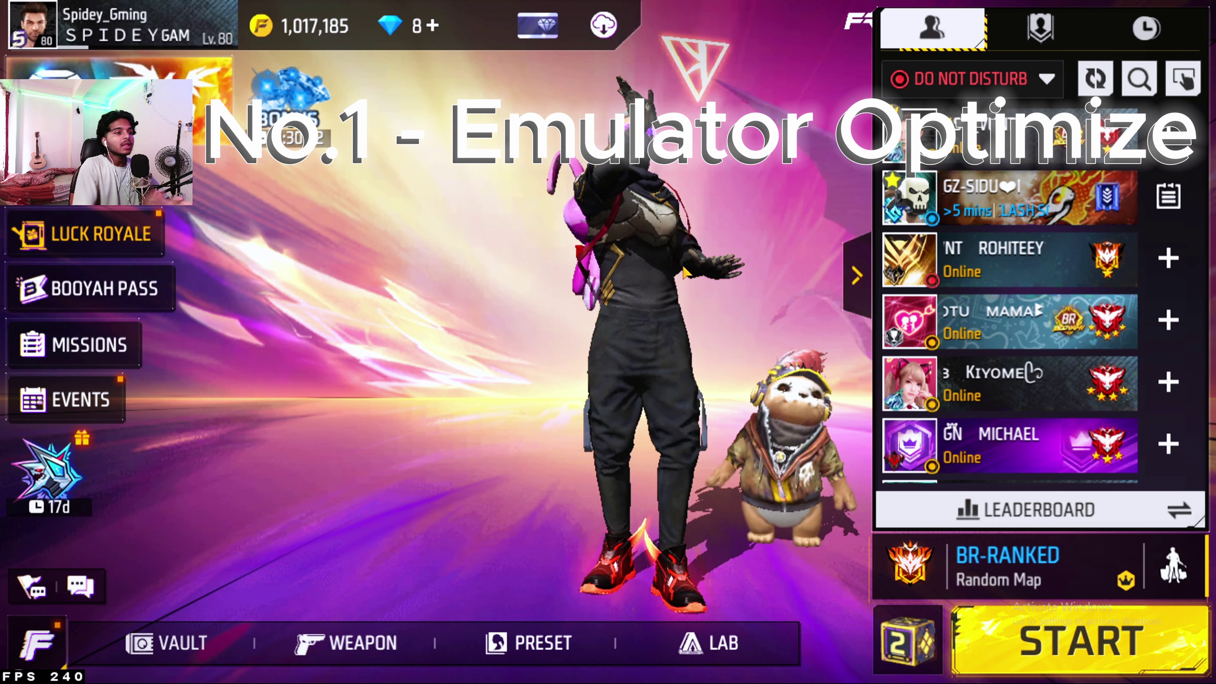
# Collapse the friends list in the Free Fire lobby
pyautogui.click(1178, 441)
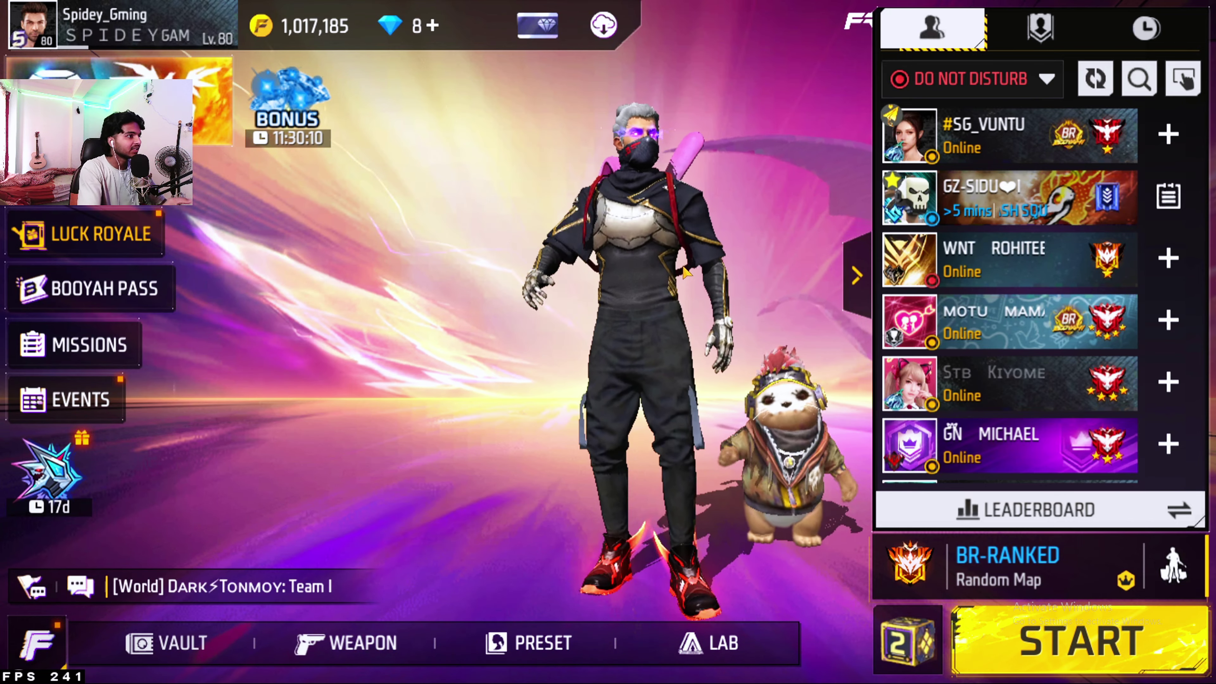
pyautogui.click(856, 274)
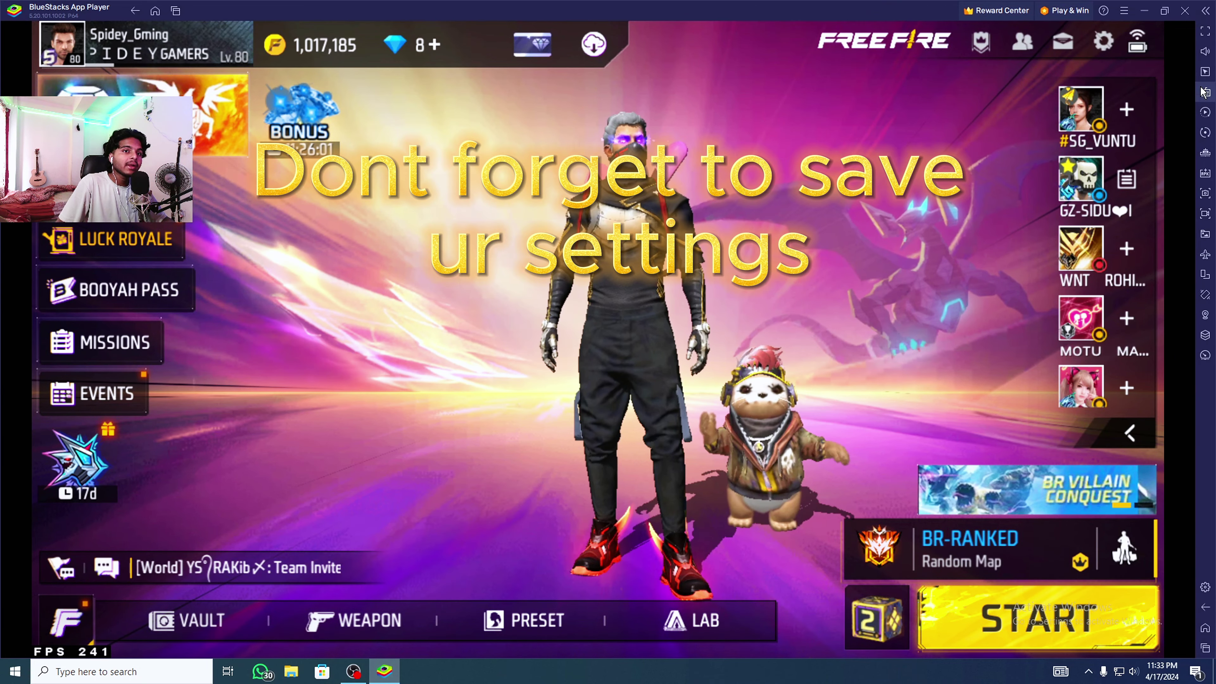
# Export the Standard (Edited) (1) control scheme from the controls editor to the desktop's FREEFIRE folder as "Freefire settingsd", and close the editor
pyautogui.click(1203, 91)
pyautogui.click(1122, 234)
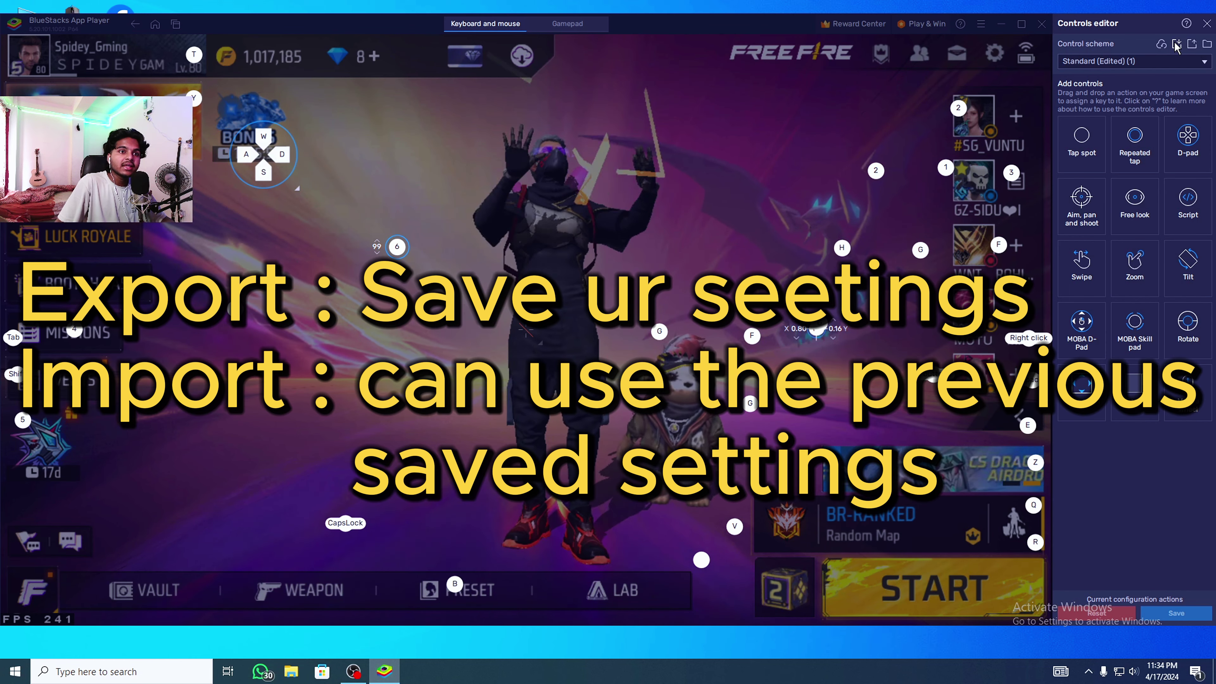
pyautogui.click(1188, 46)
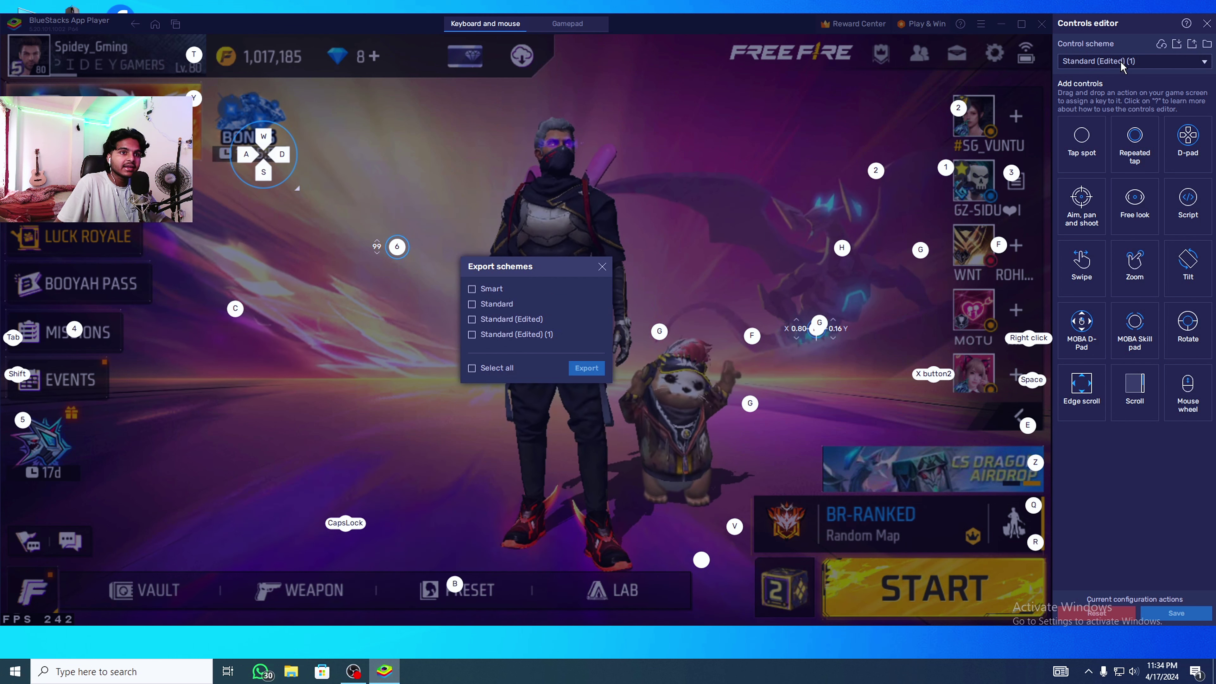
pyautogui.click(473, 336)
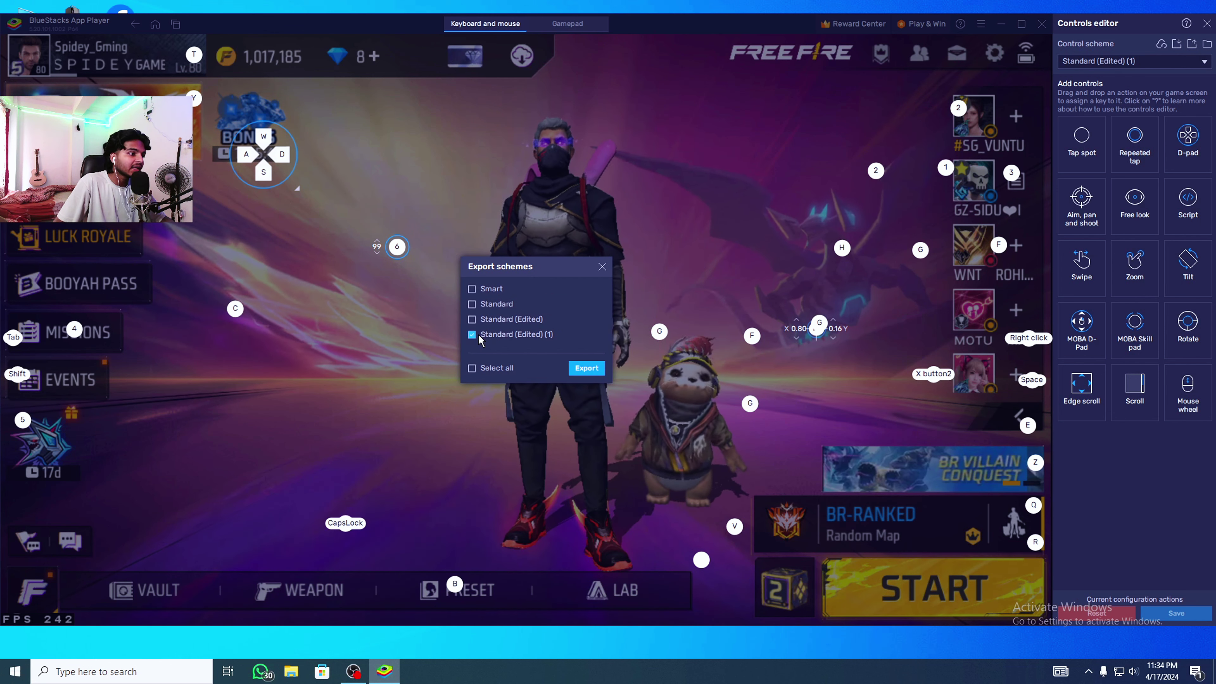
pyautogui.click(586, 369)
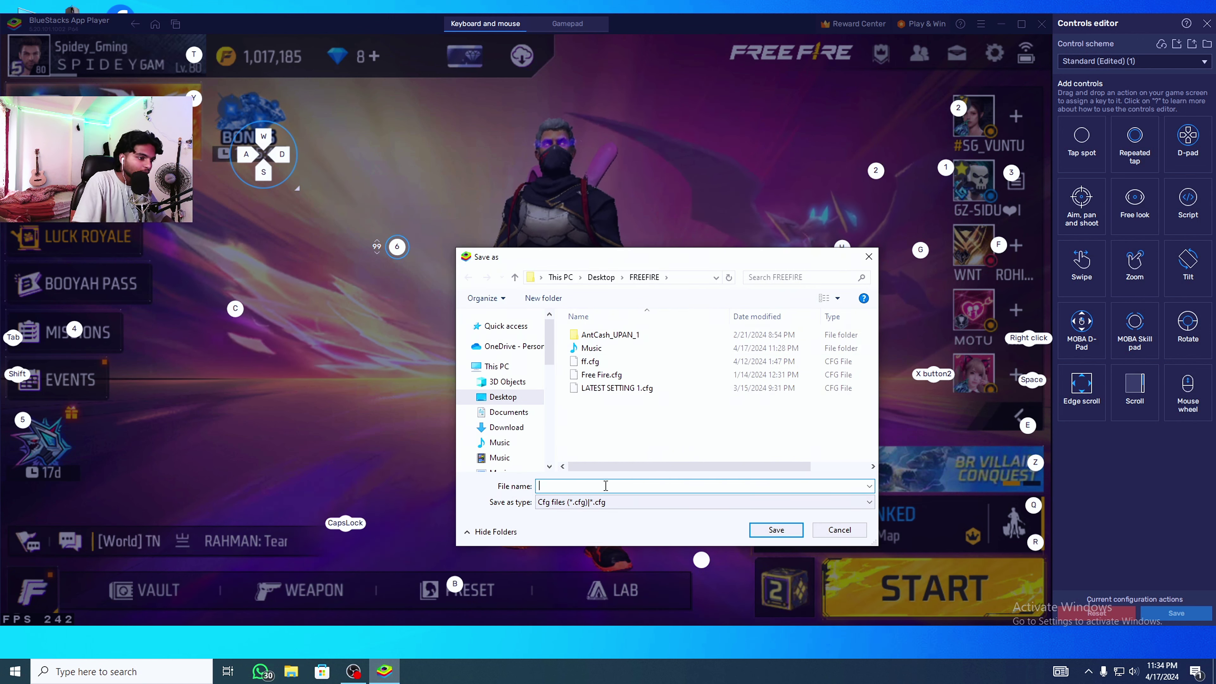
pyautogui.write('Freefire')
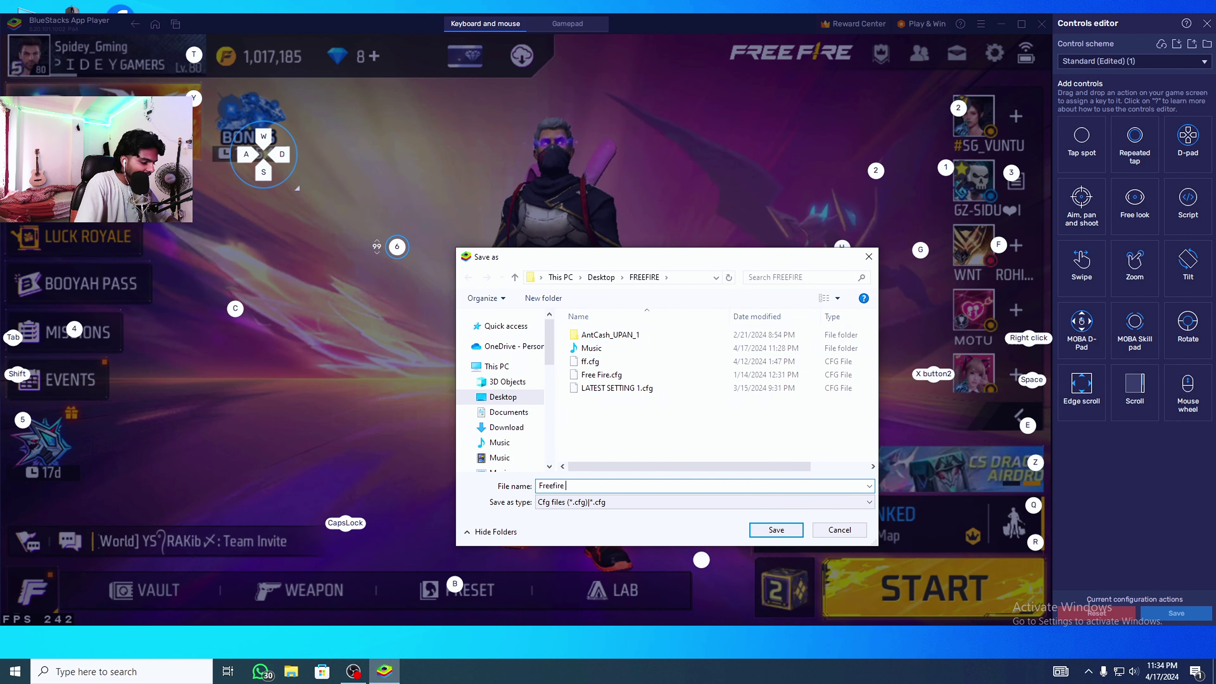
pyautogui.write(' settingsd')
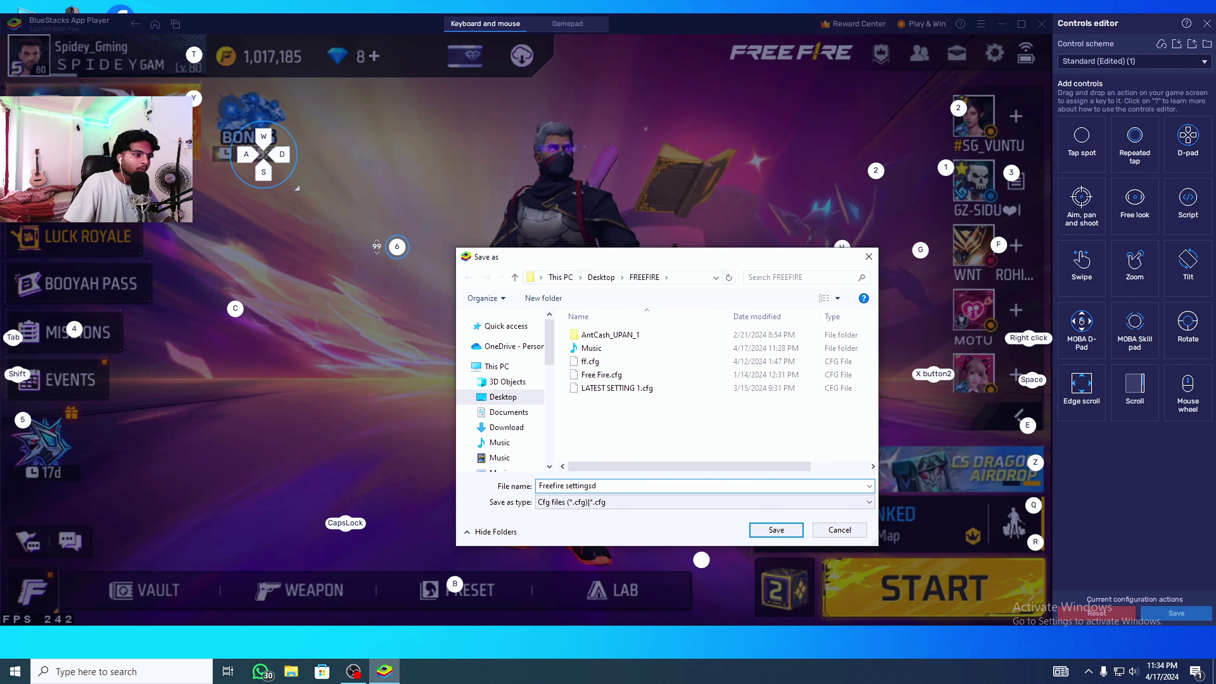
pyautogui.click(775, 529)
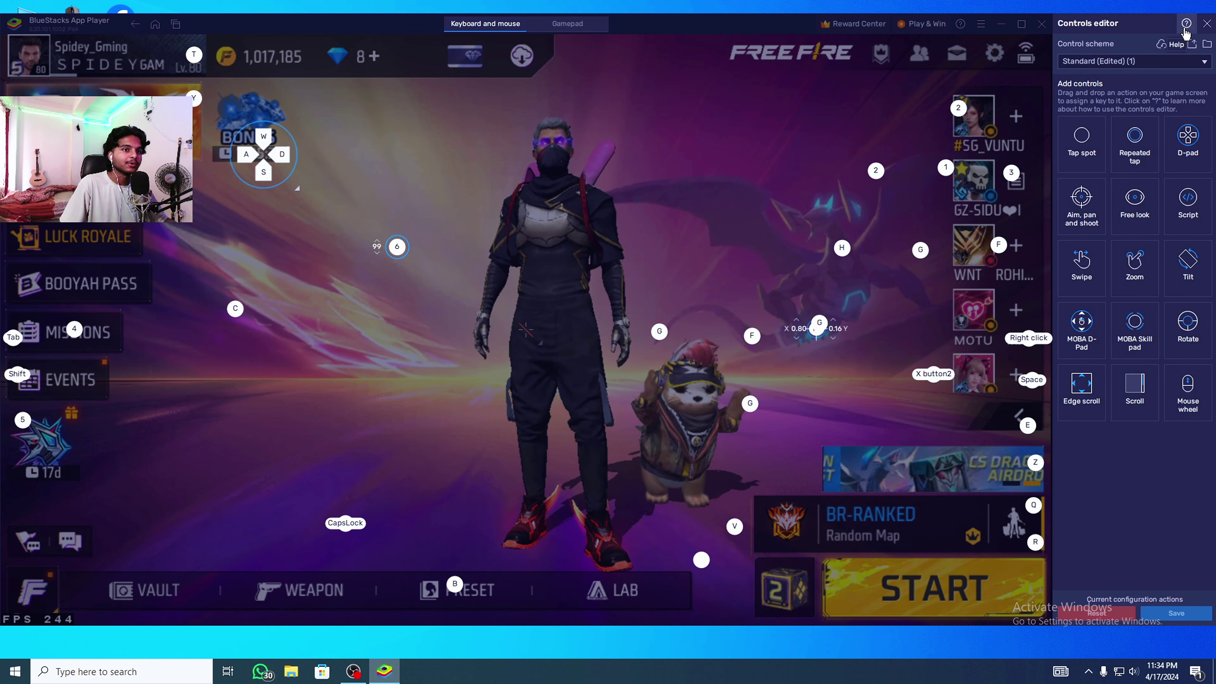
pyautogui.click(1205, 23)
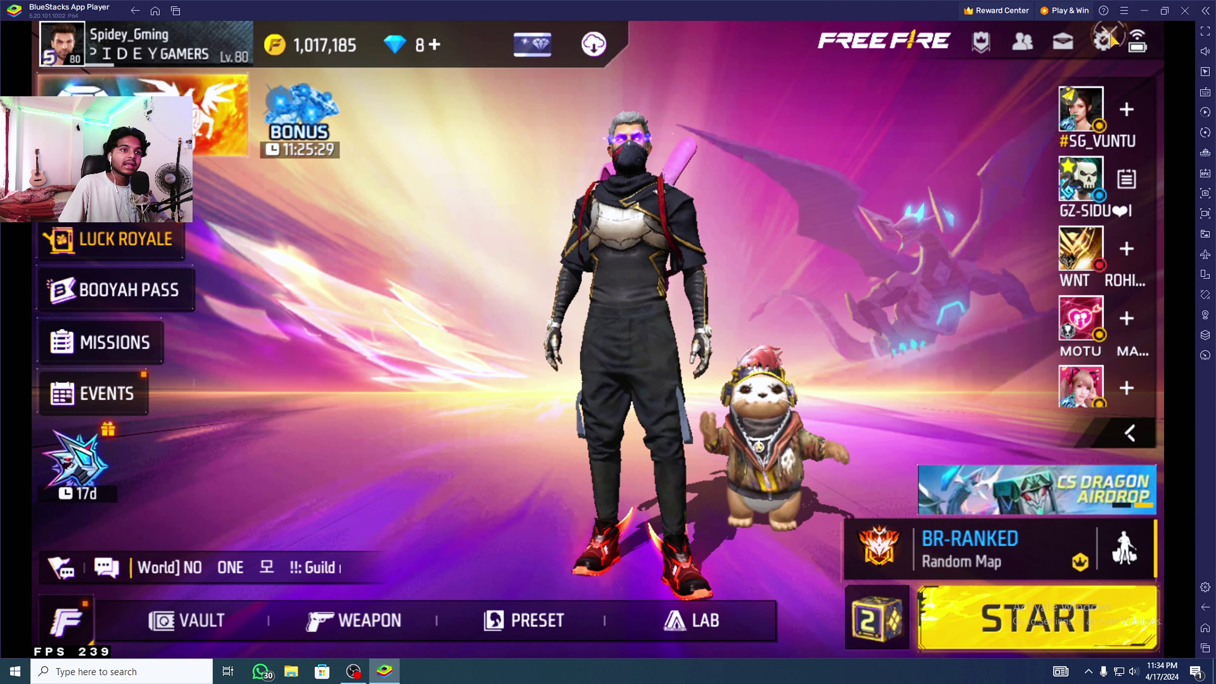
# Examine the Settings Sync upload and download options in the game's basic settings, and return to the lobby
pyautogui.click(1148, 45)
pyautogui.click(95, 290)
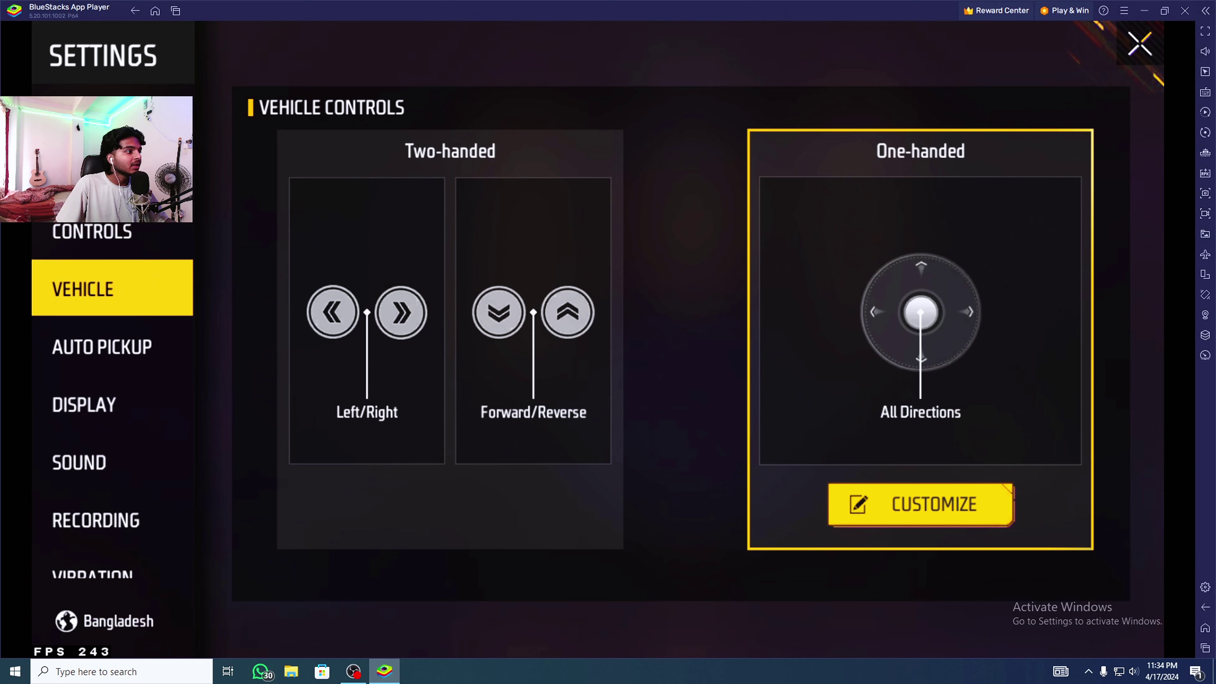
pyautogui.click(96, 114)
pyautogui.scroll(-3, 782, 398)
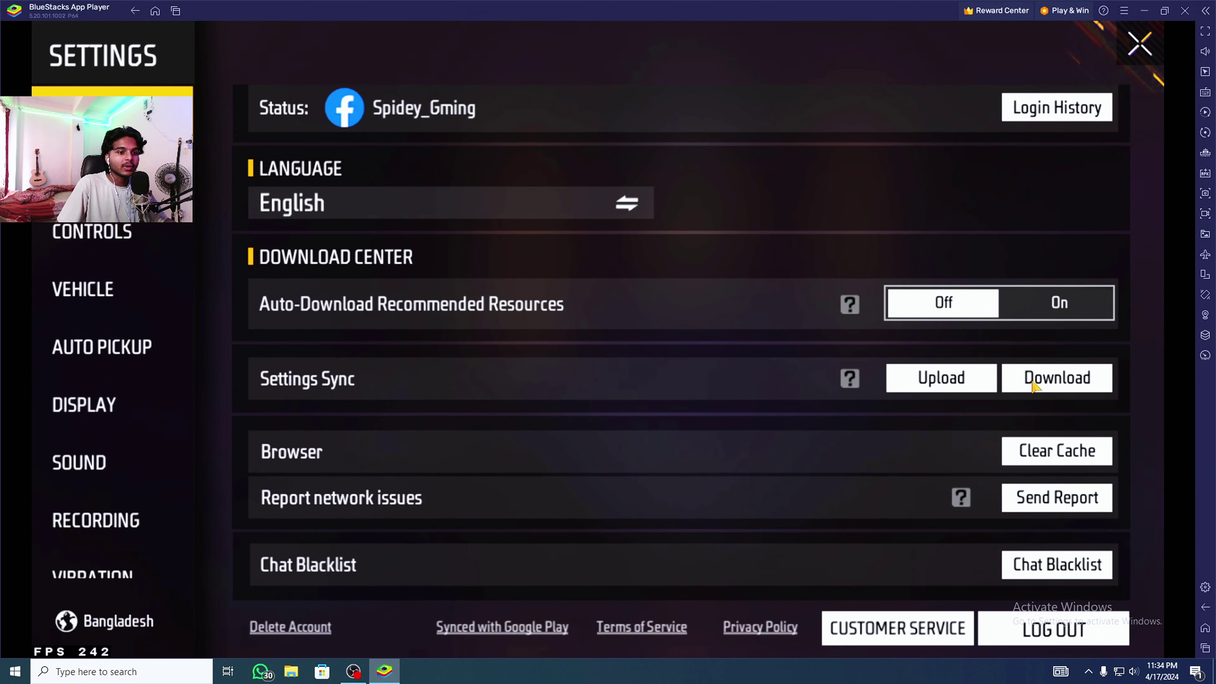
pyautogui.click(1139, 44)
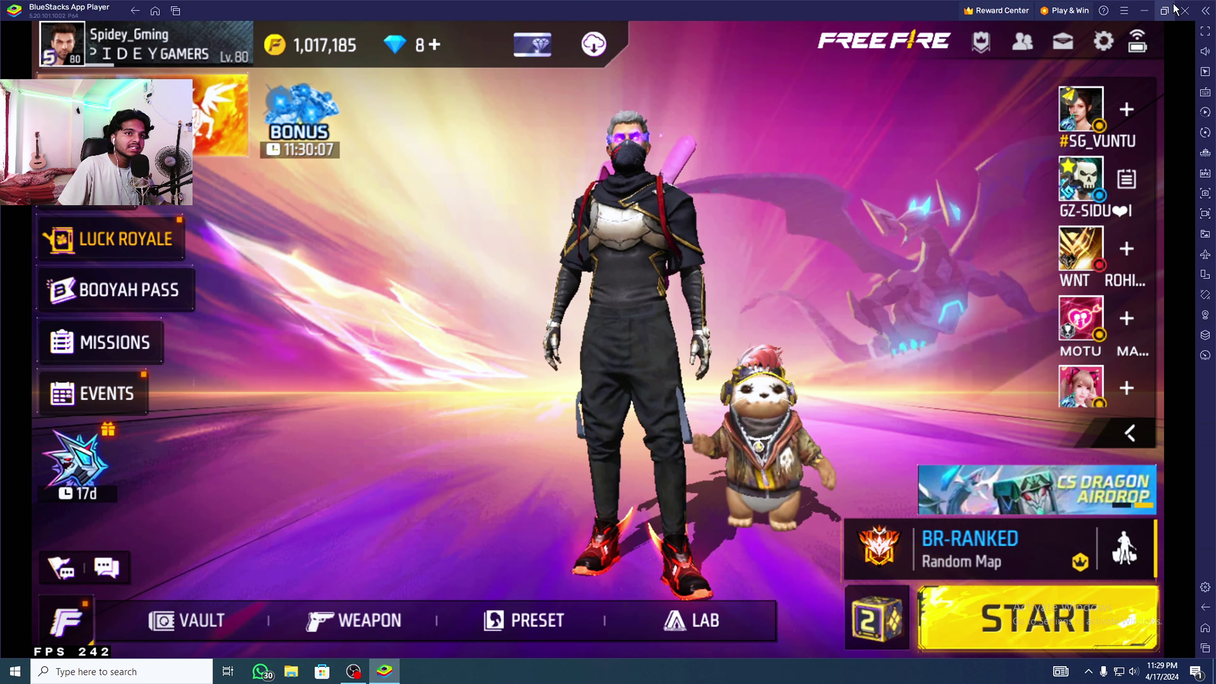
# Switch from the emulator to a maximized Google Chrome window and search Google for "iobit uninstaller"
pyautogui.click(1173, 9)
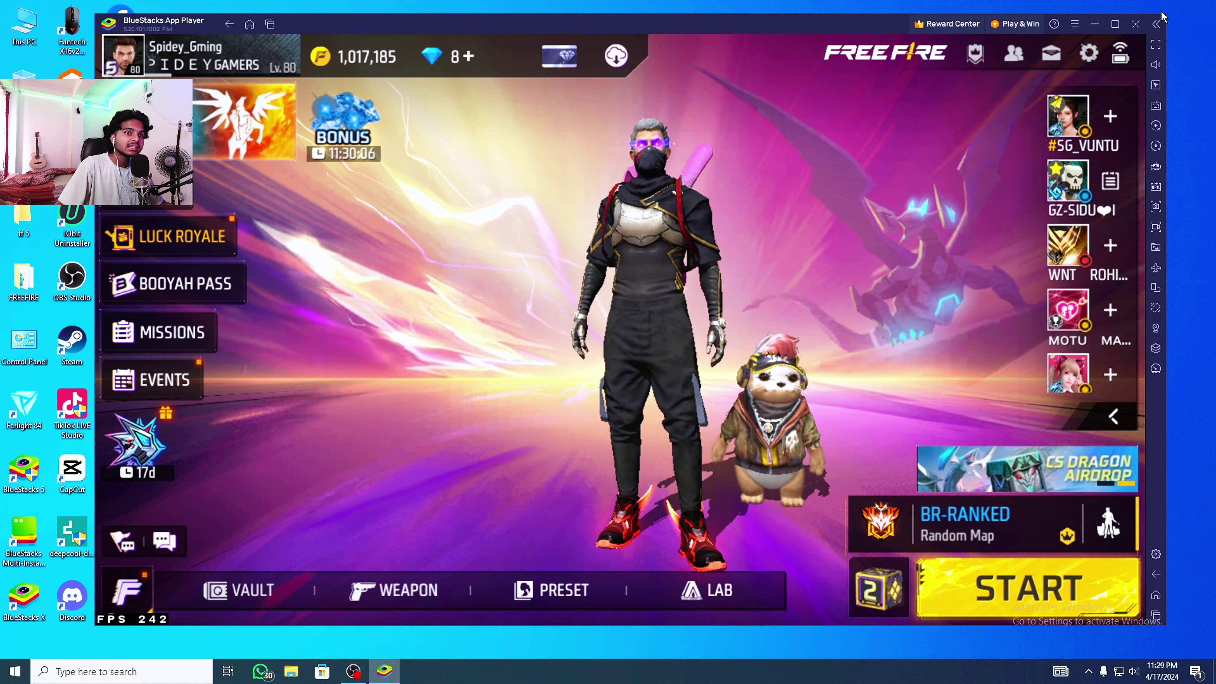
pyautogui.click(1146, 18)
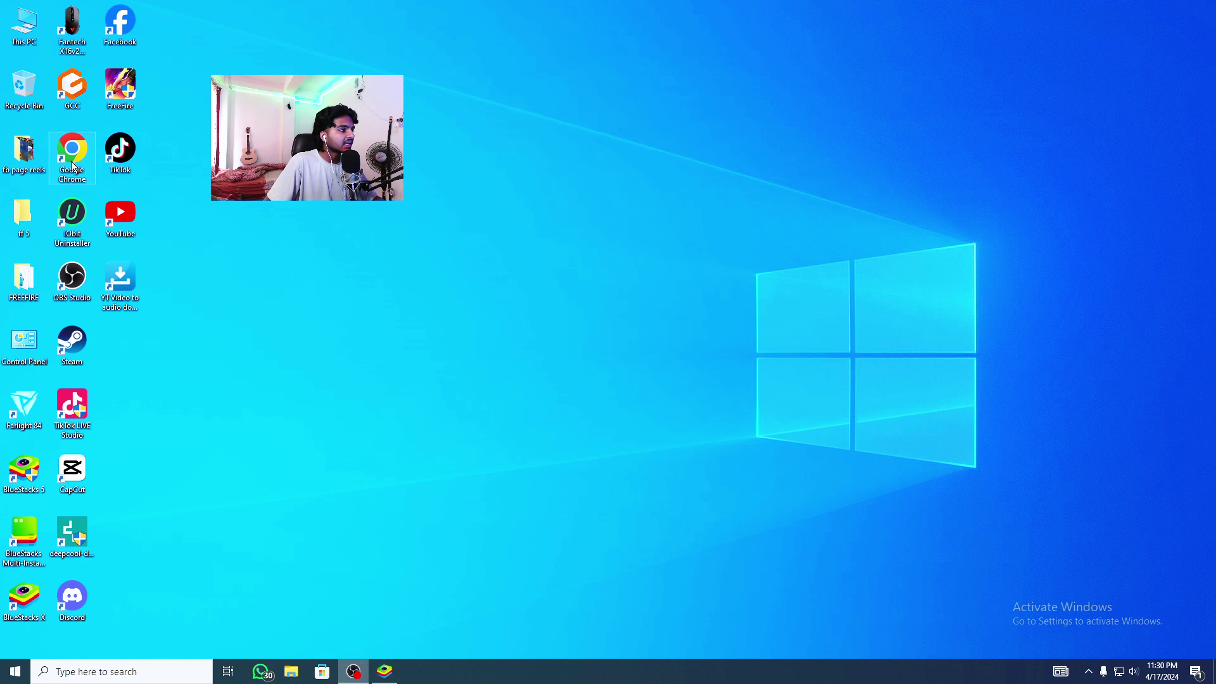
pyautogui.doubleClick(84, 171)
pyautogui.click(578, 383)
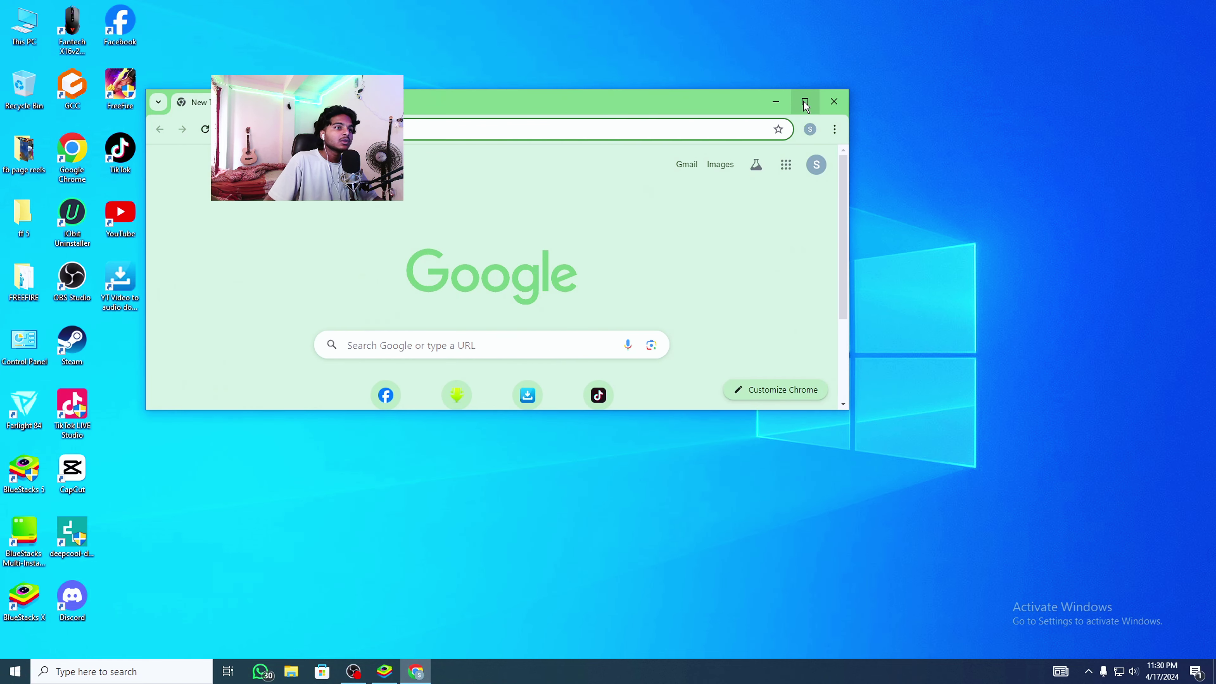
pyautogui.click(805, 101)
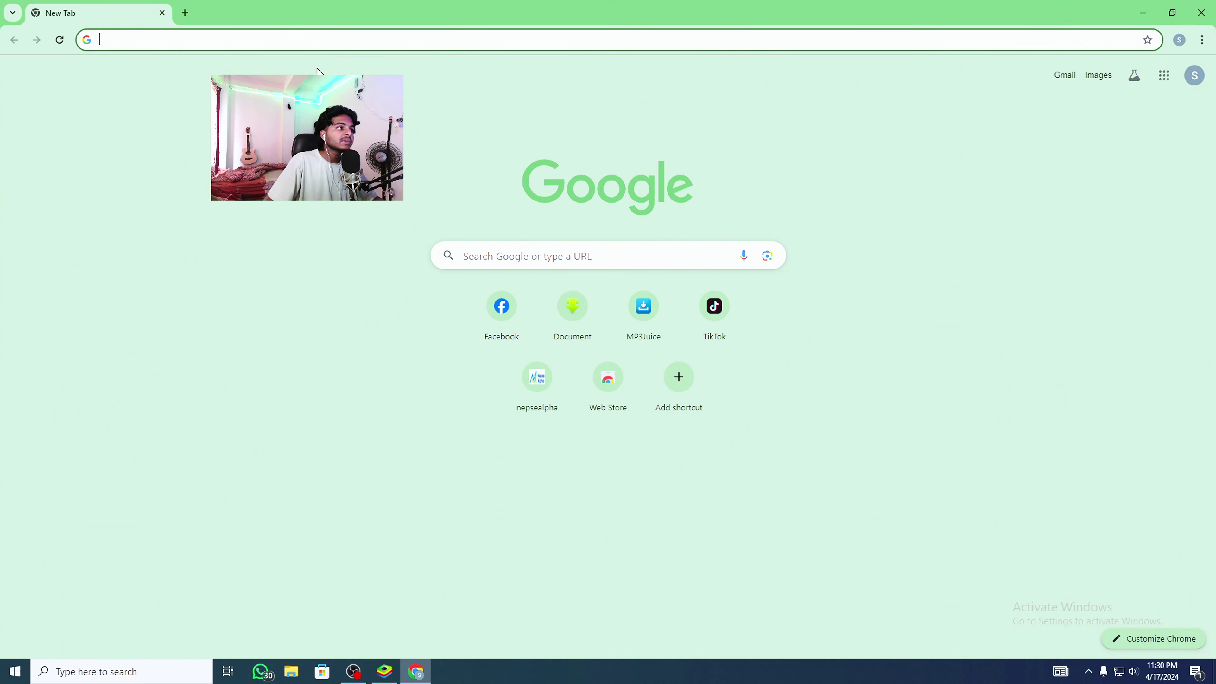
pyautogui.click(273, 47)
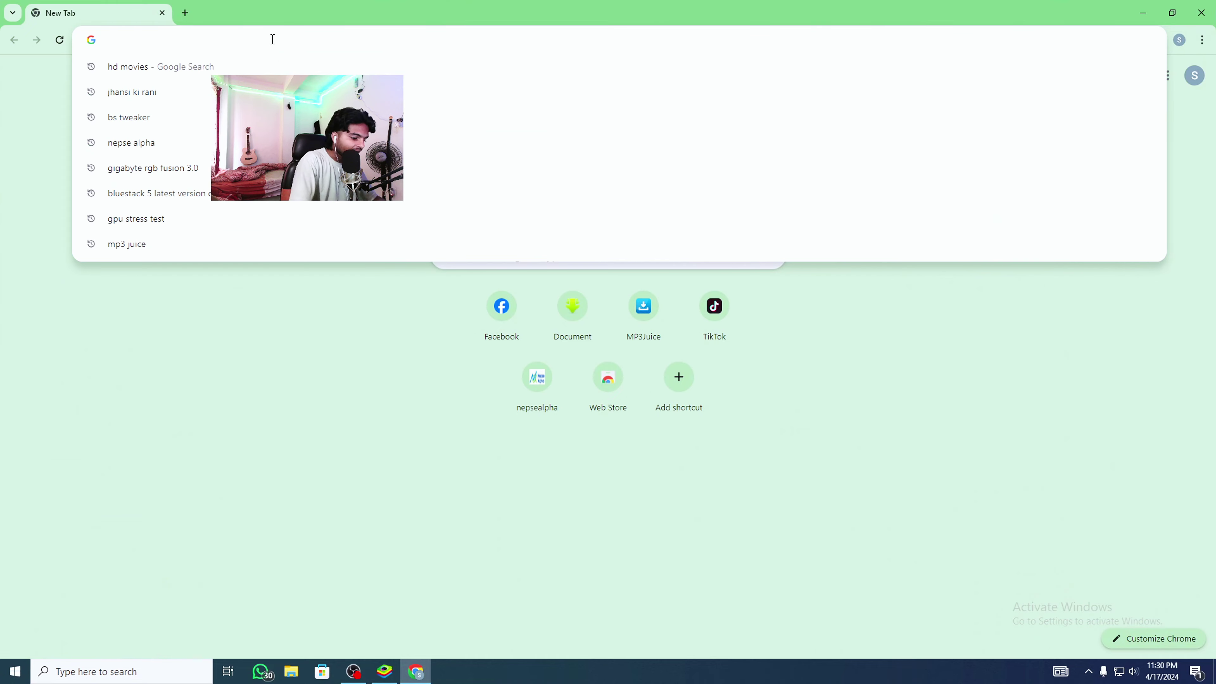
pyautogui.write('iobit uninstaller')
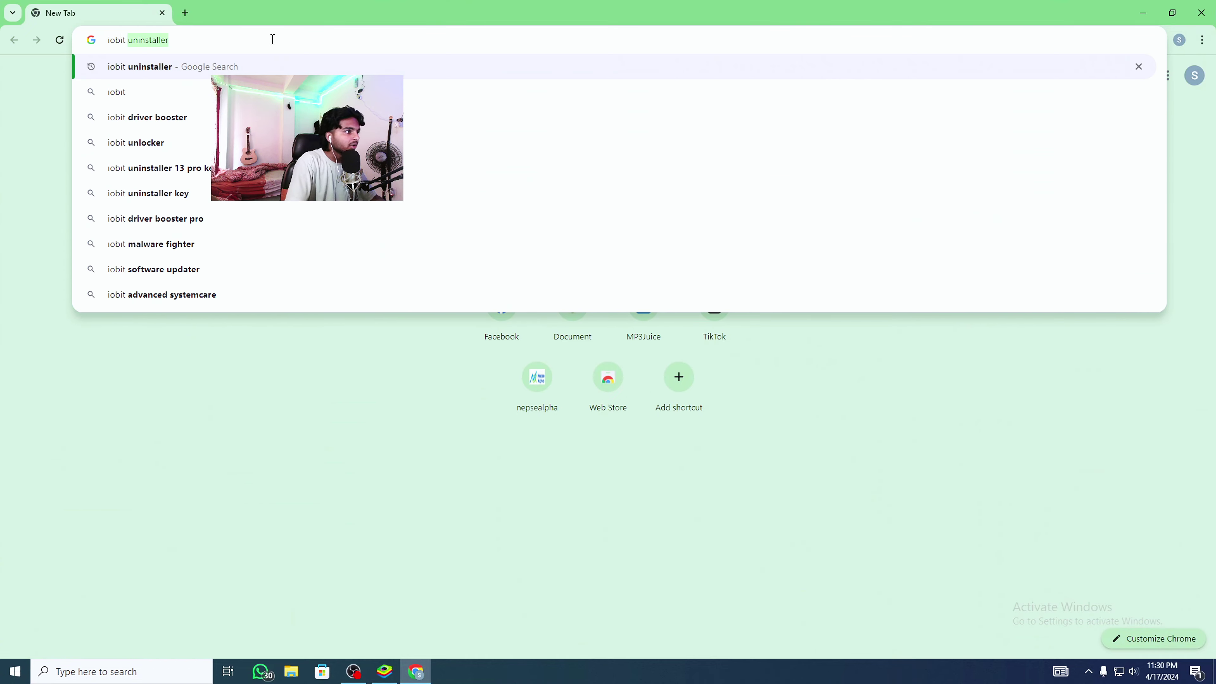
pyautogui.click(153, 68)
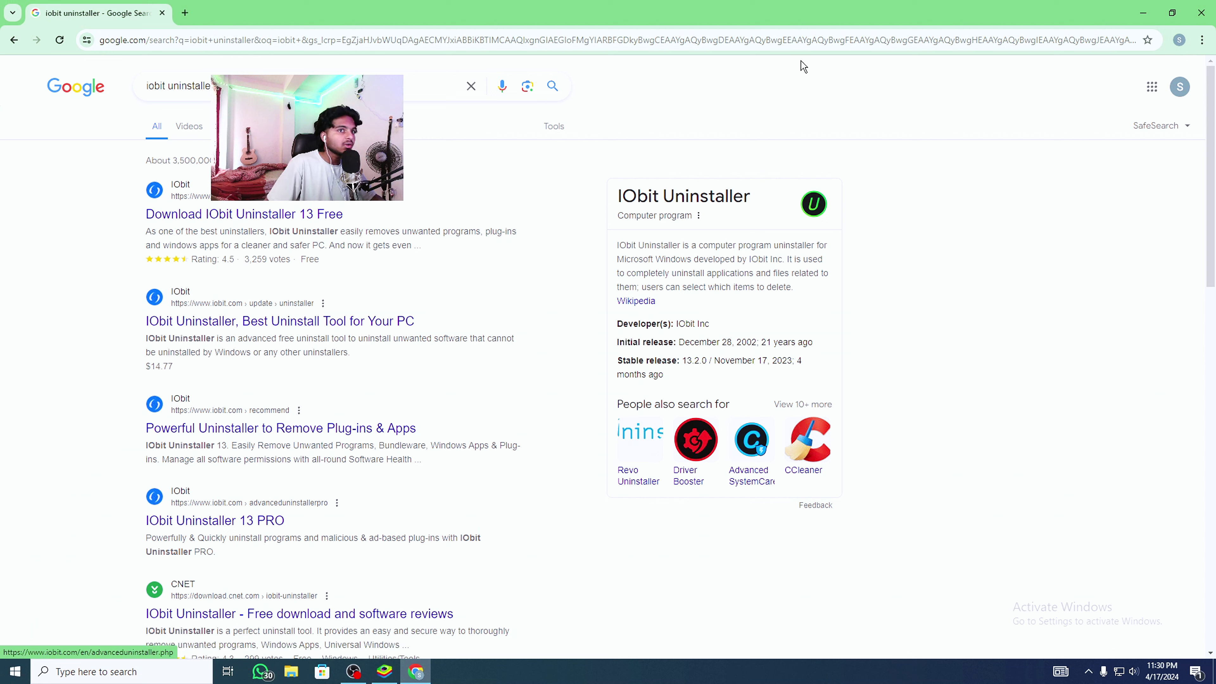
# Look through Chrome's download history, and close the browser
pyautogui.click(1201, 39)
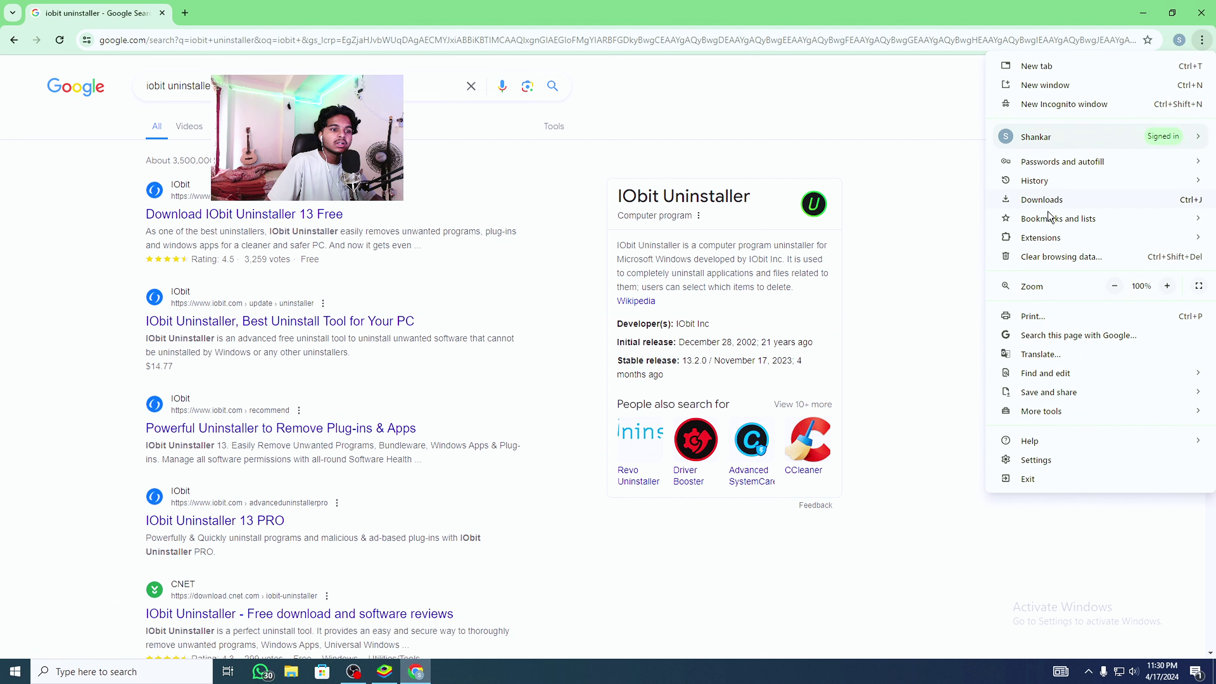
pyautogui.click(1038, 200)
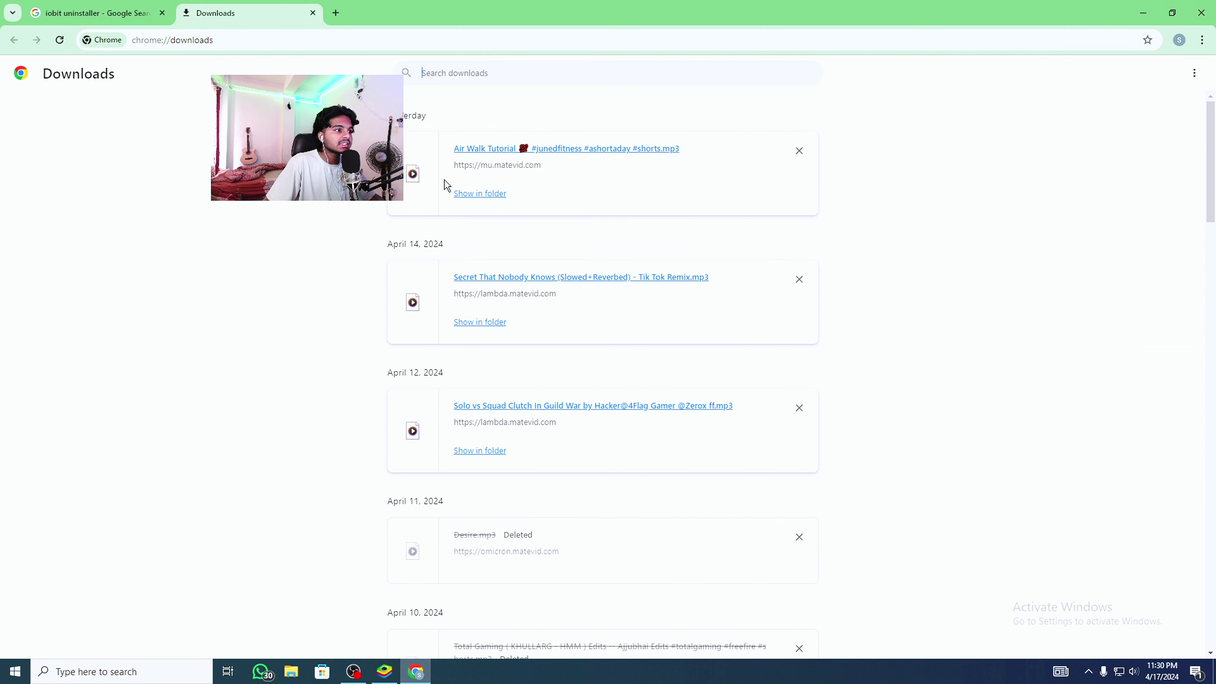
pyautogui.scroll(-5, 455, 308)
pyautogui.scroll(5, 634, 286)
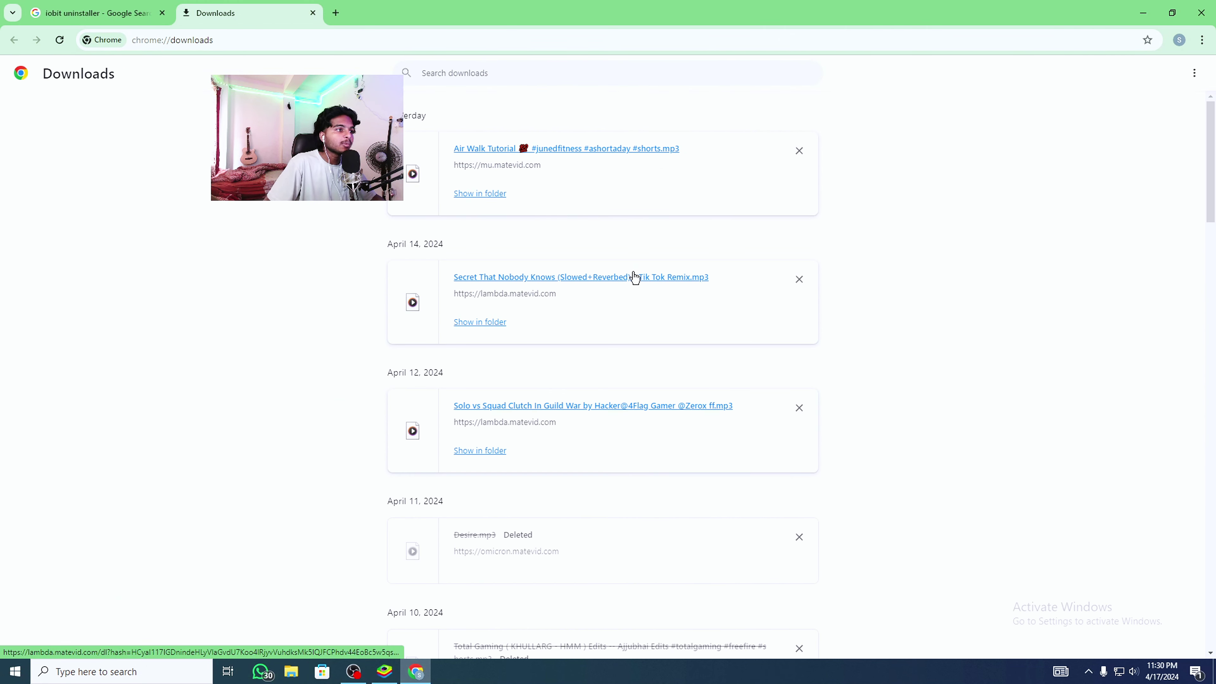
pyautogui.click(312, 13)
pyautogui.click(1209, 6)
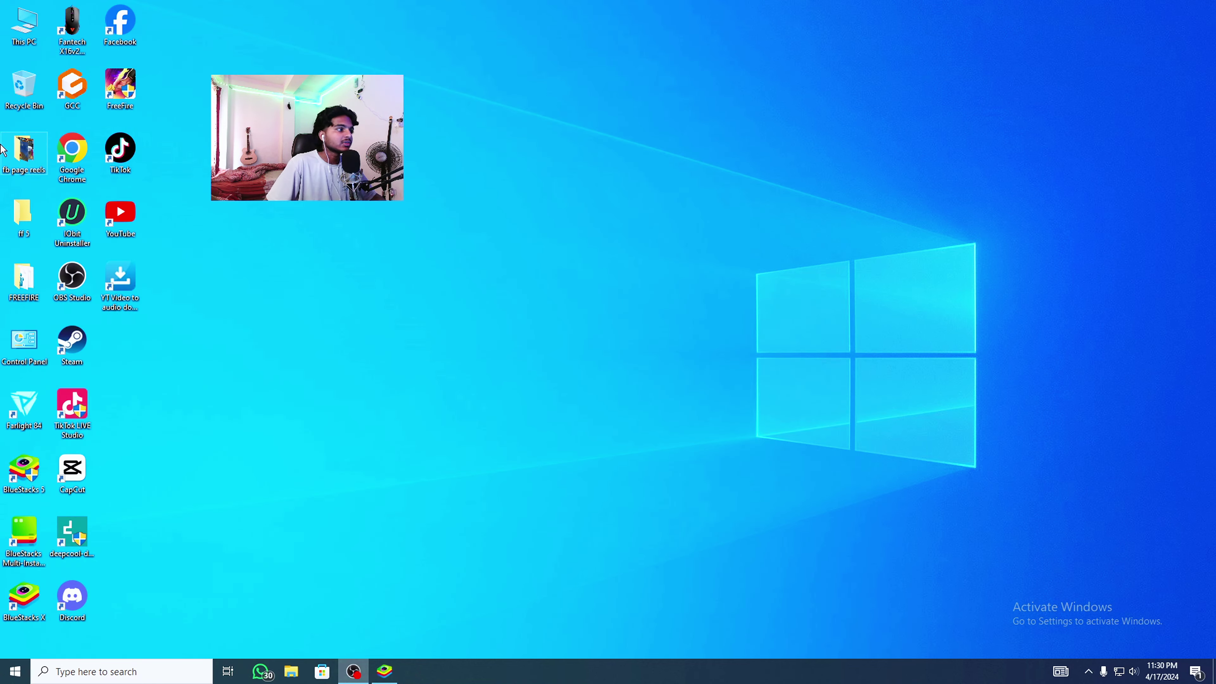
# Uninstall Farlight 84 (x64) with IObit Uninstaller, automatically removing residual files and confirming the removal in Steam
pyautogui.doubleClick(80, 208)
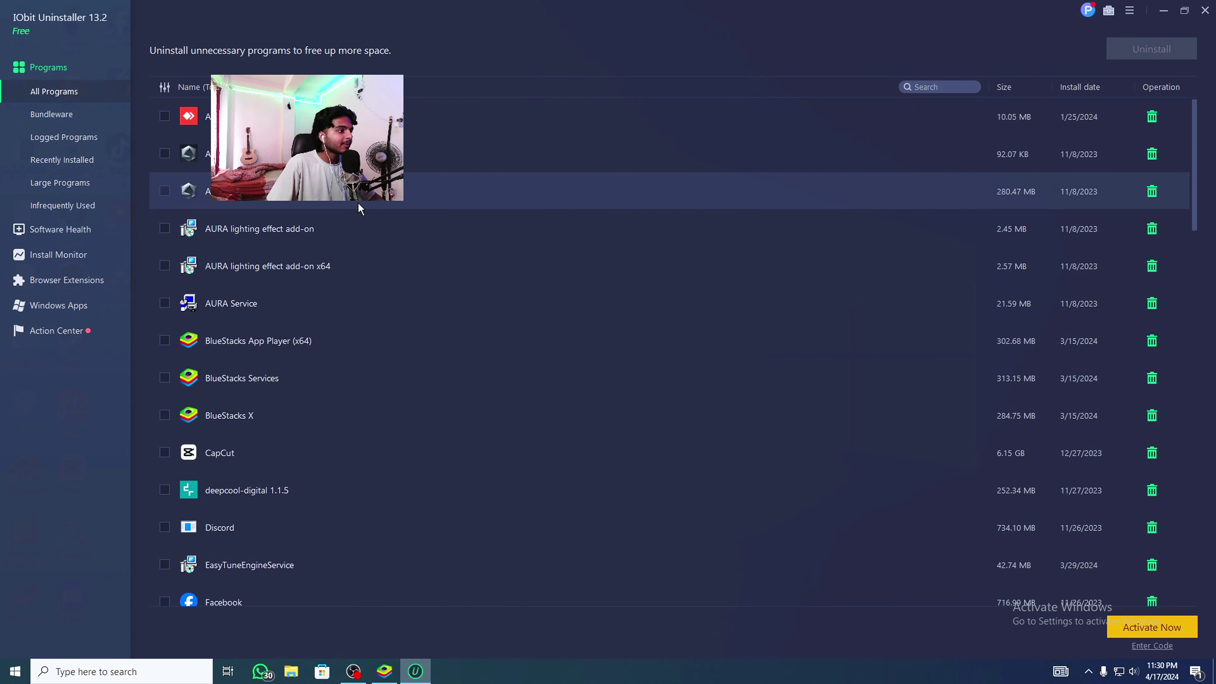
pyautogui.scroll(-3, 468, 202)
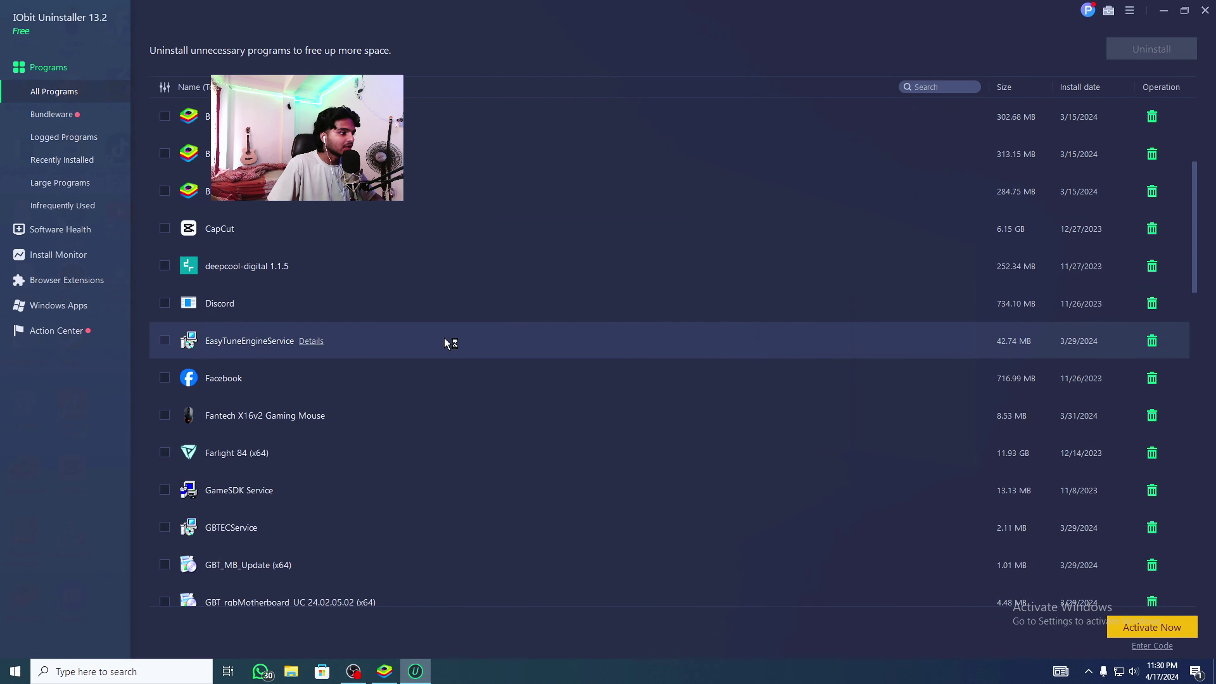
pyautogui.scroll(-2, 443, 337)
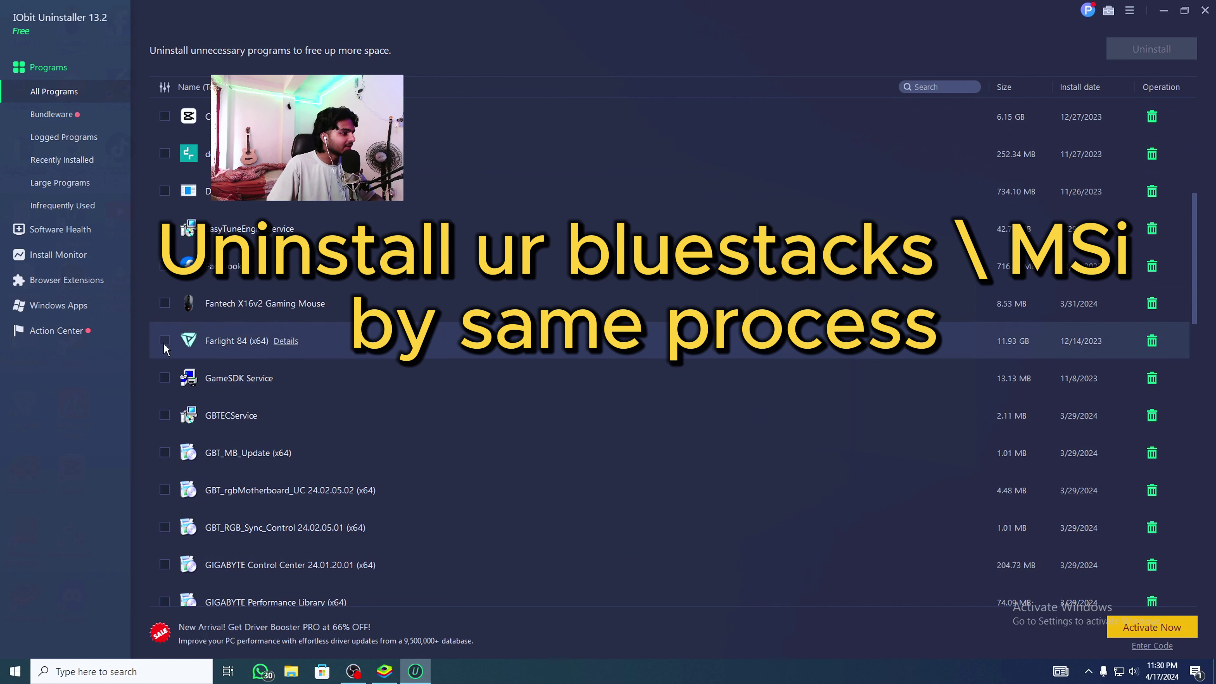
pyautogui.click(164, 343)
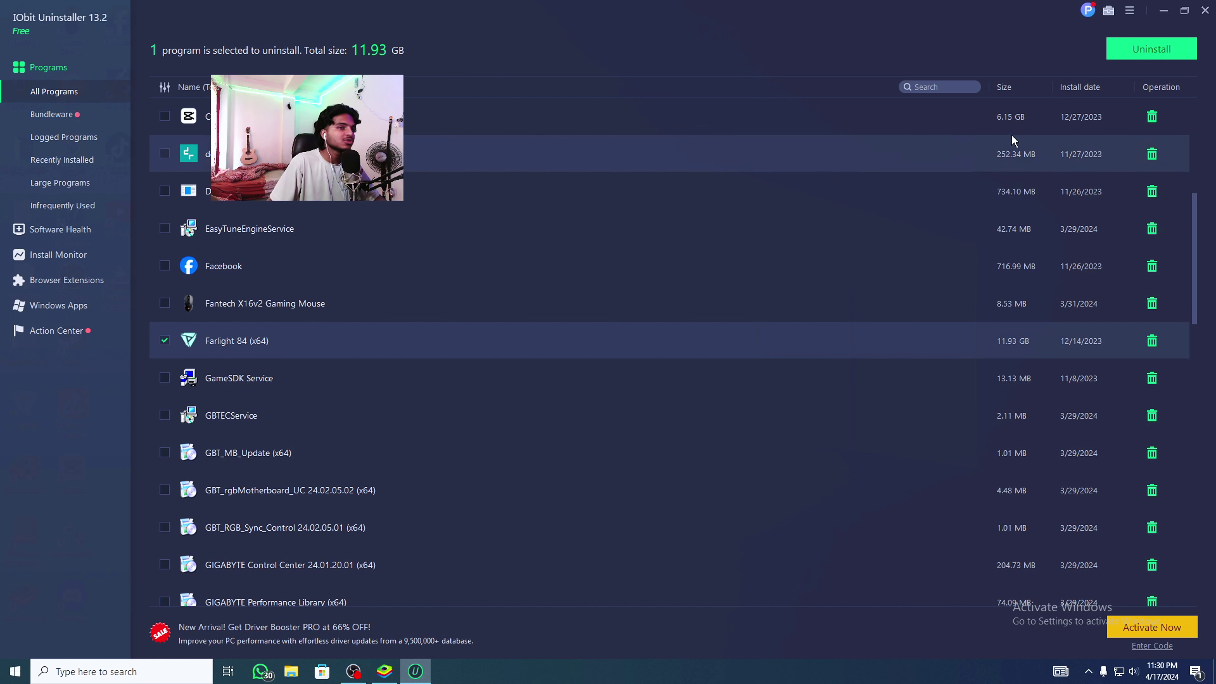
pyautogui.click(1133, 46)
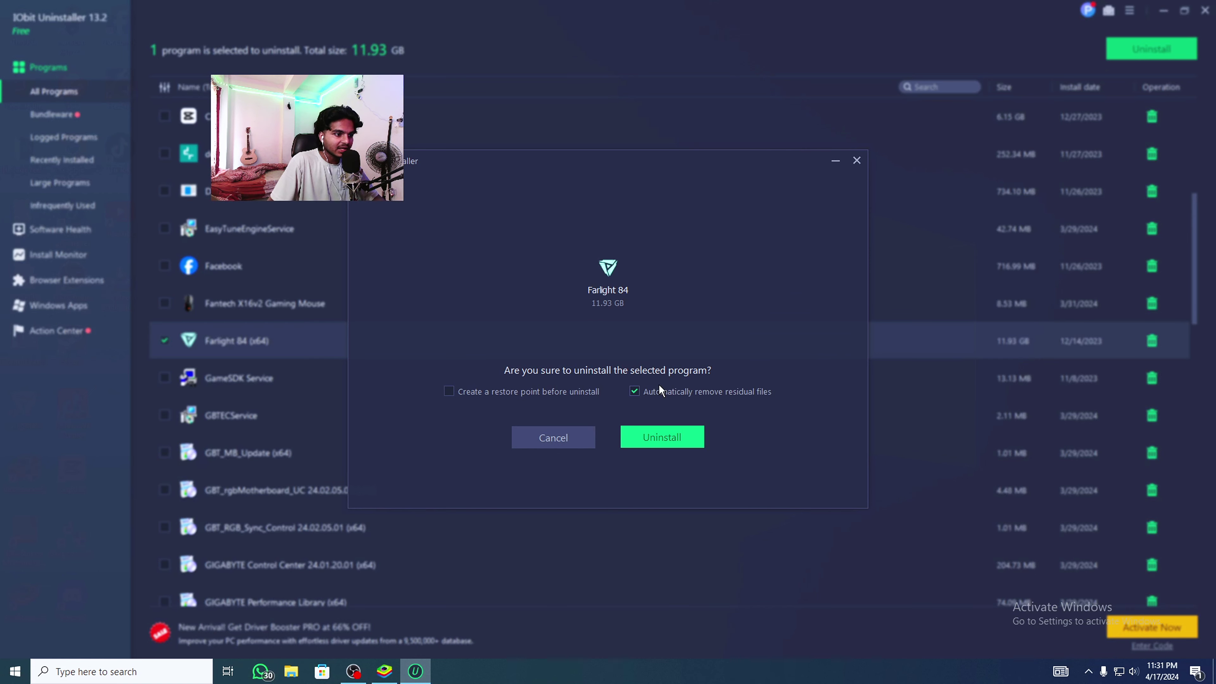
pyautogui.click(669, 443)
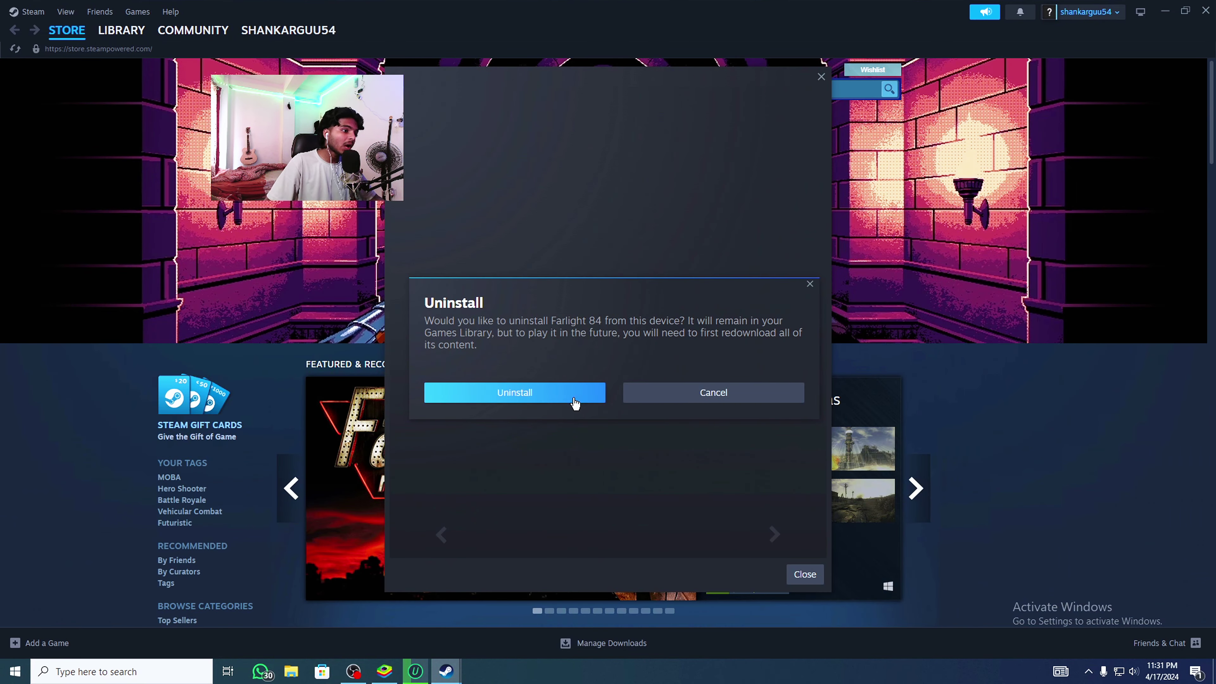
pyautogui.click(573, 392)
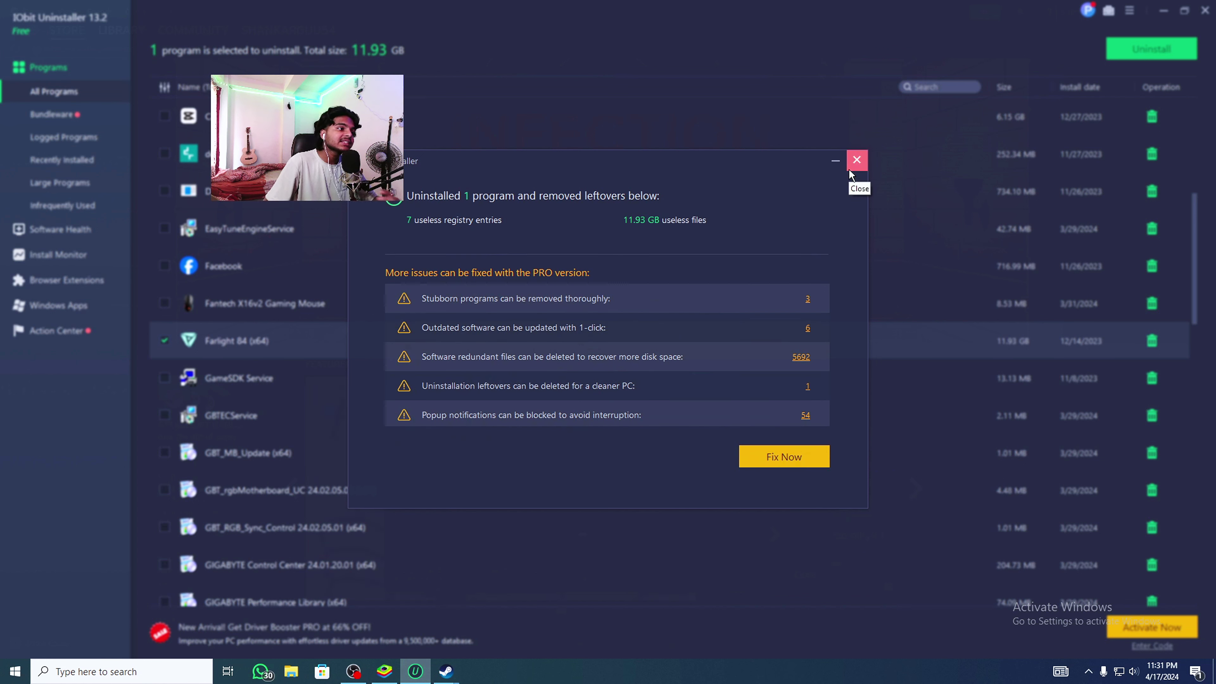
pyautogui.click(856, 161)
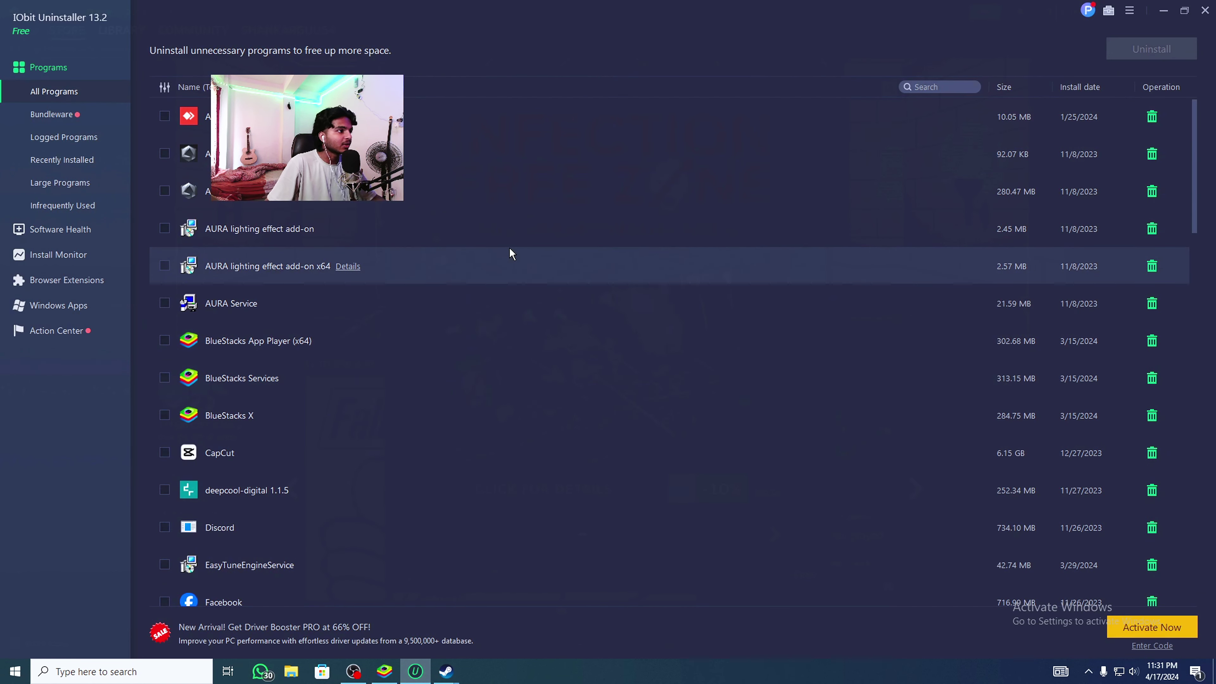
# Close IObit Uninstaller and the Steam windows
pyautogui.click(1204, 10)
pyautogui.click(821, 77)
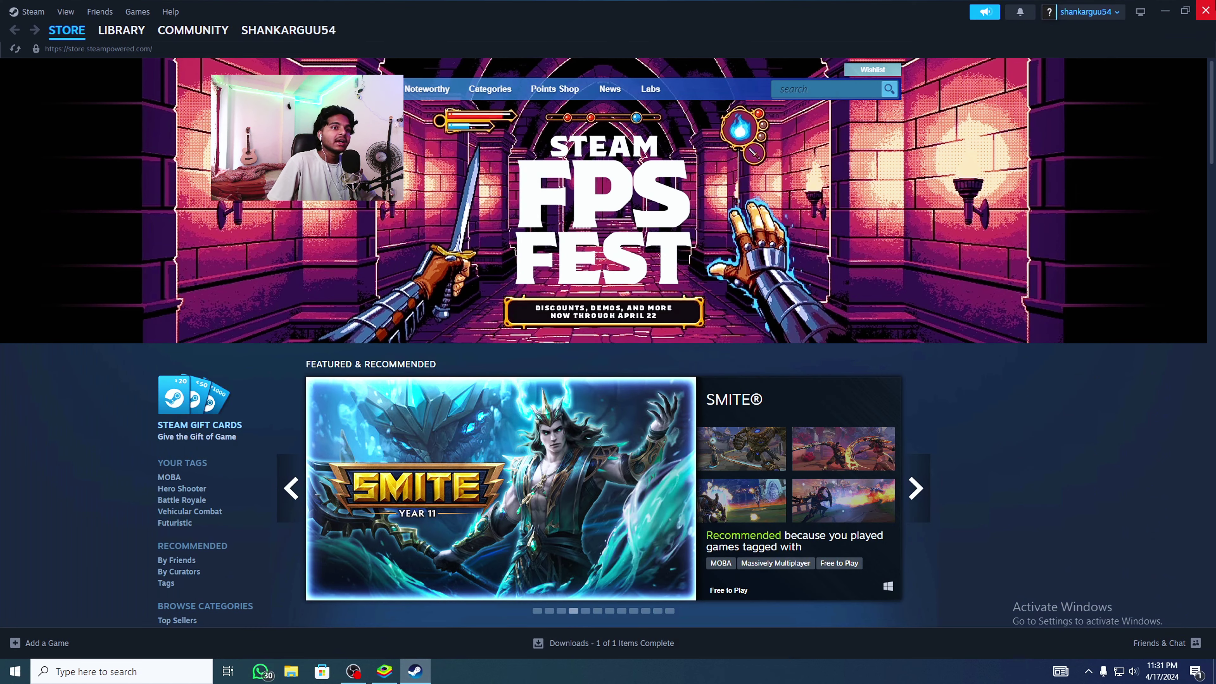
pyautogui.click(1206, 11)
pyautogui.click(143, 671)
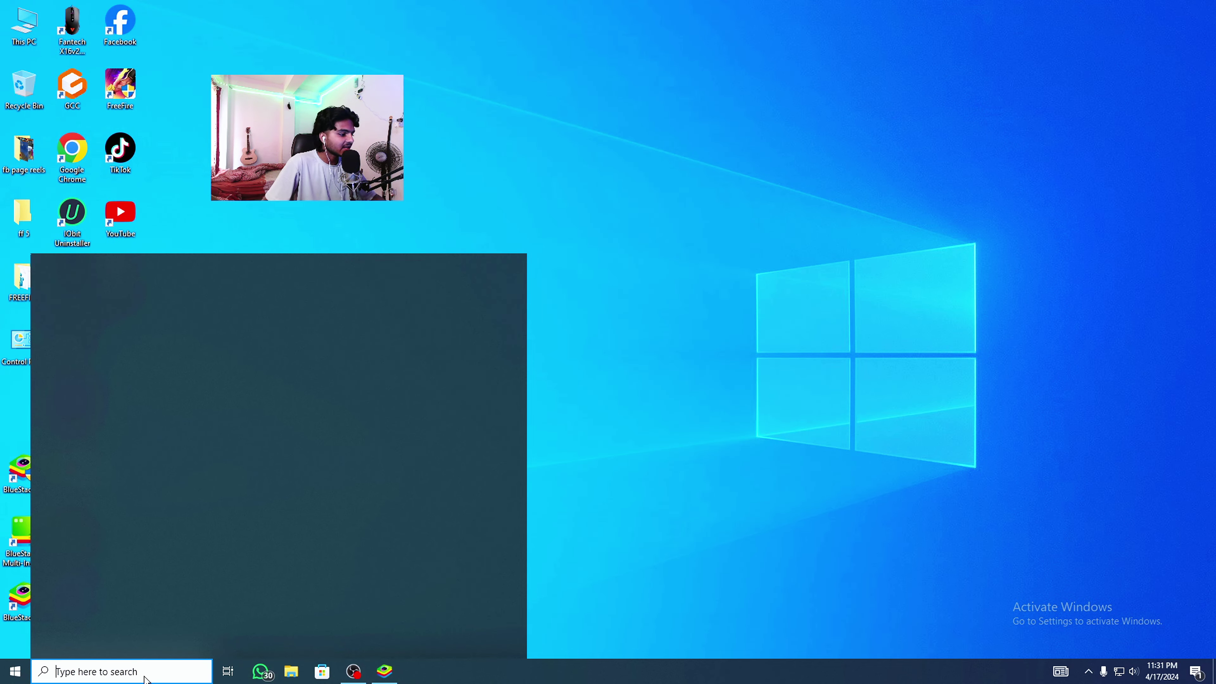
pyautogui.write('run')
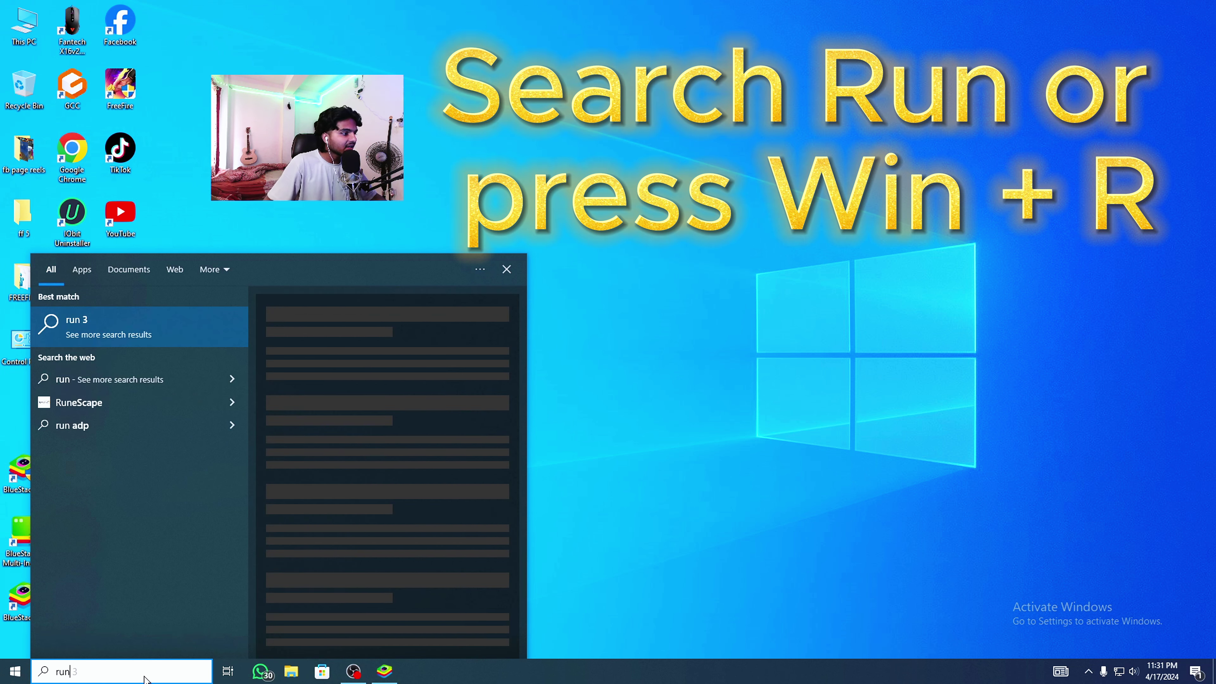
pyautogui.click(697, 303)
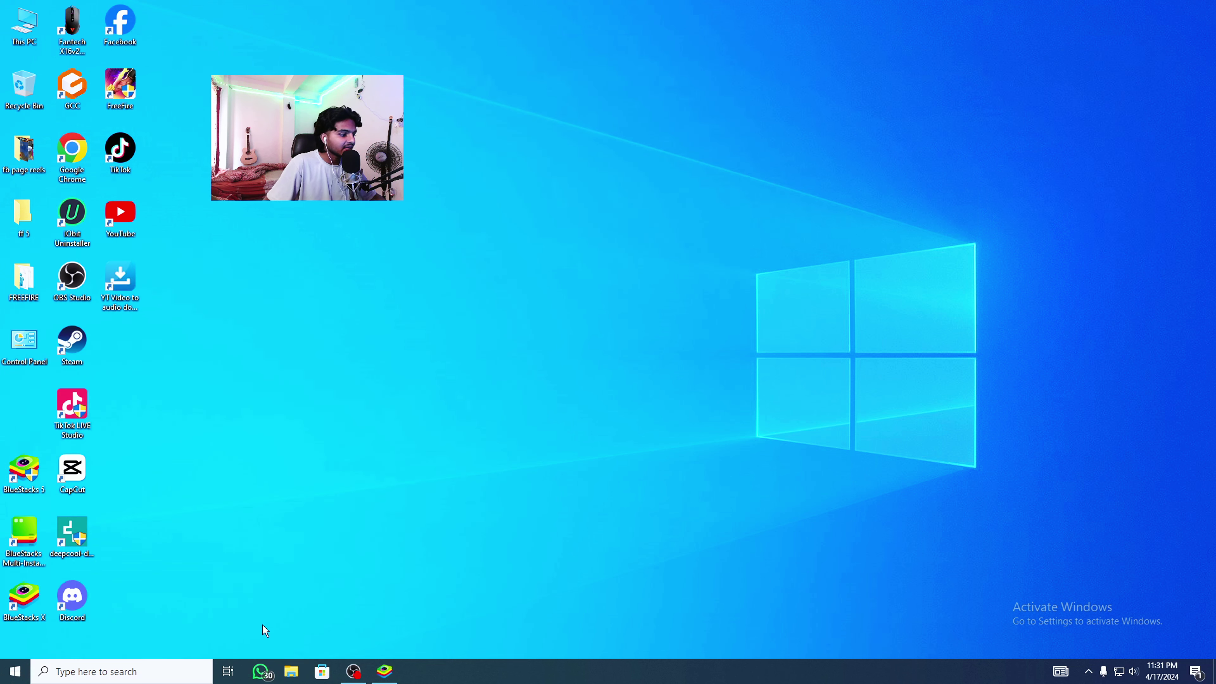
# Open the Registry Editor by running regedit from the Run dialog
pyautogui.press('super+r')
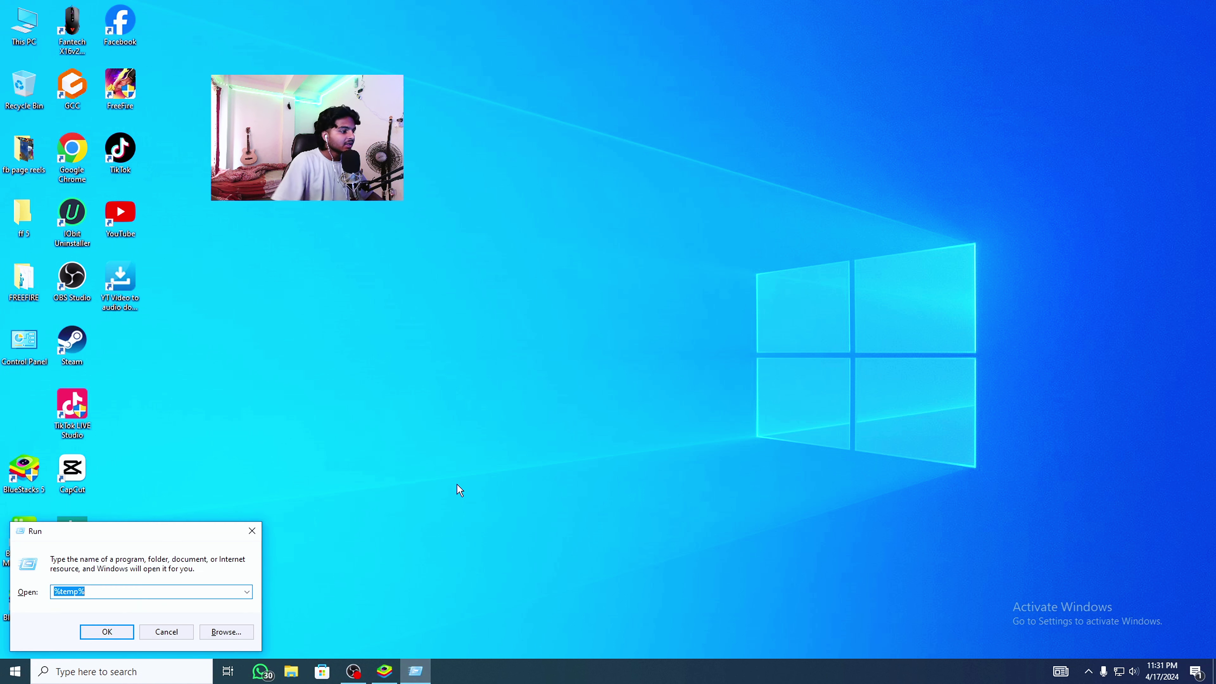
pyautogui.press('BackSpace')
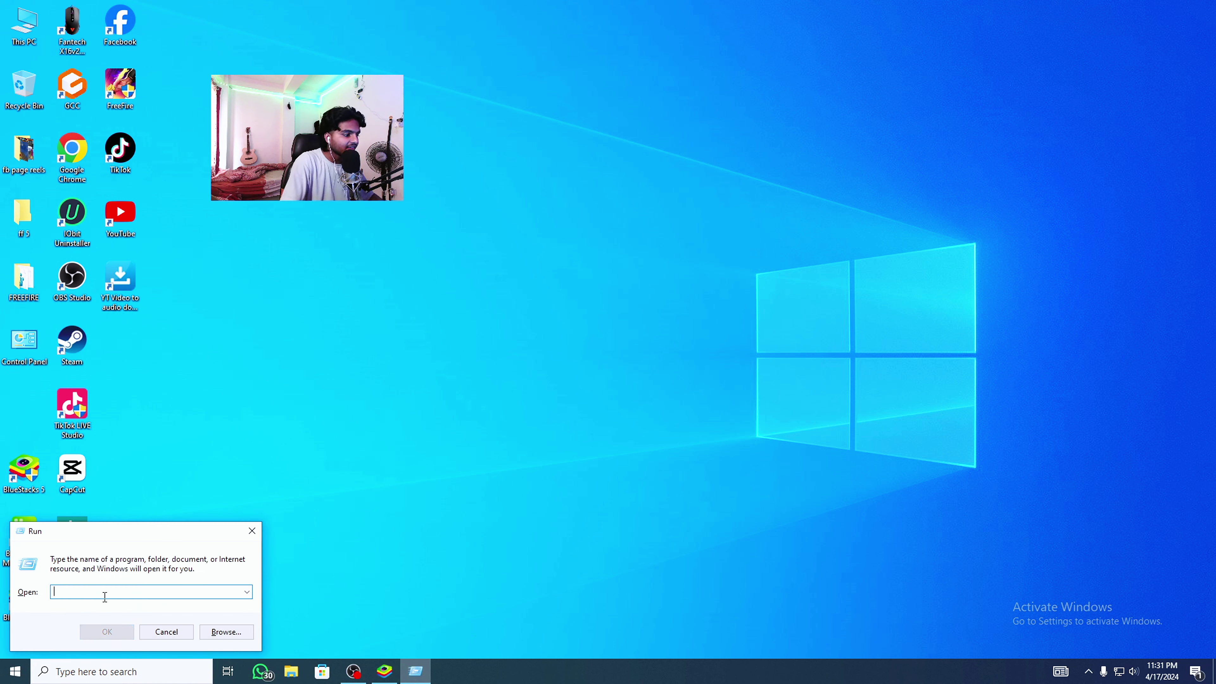
pyautogui.write('regedit')
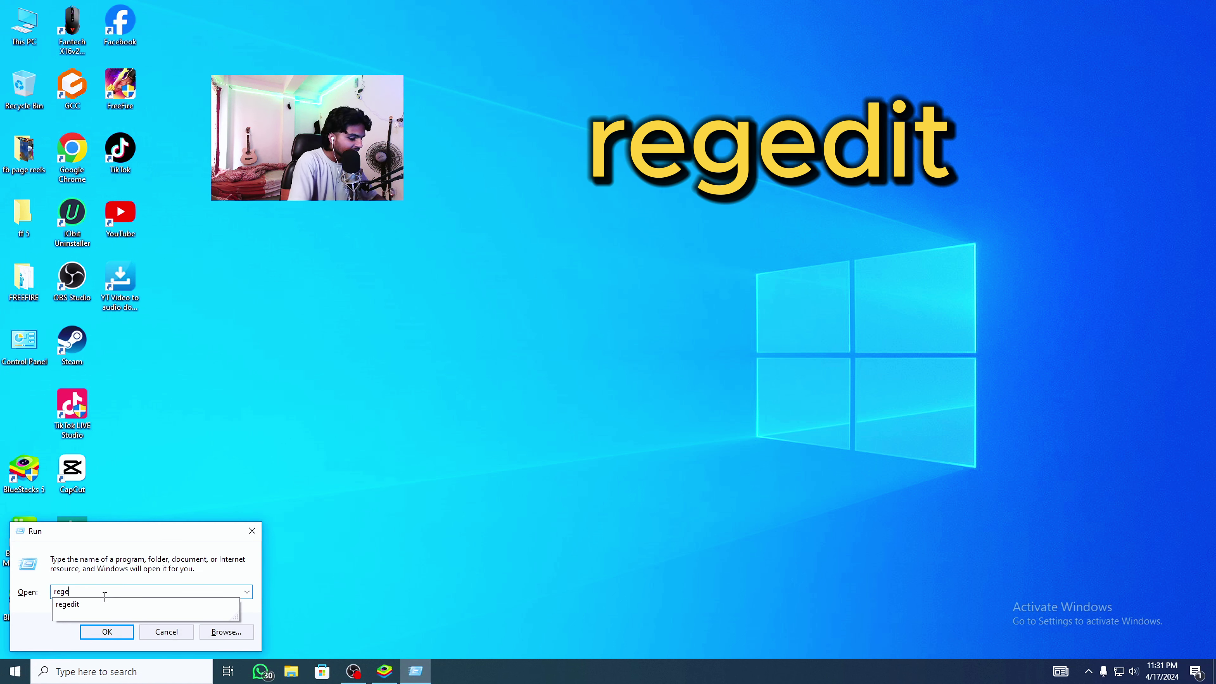
pyautogui.click(117, 632)
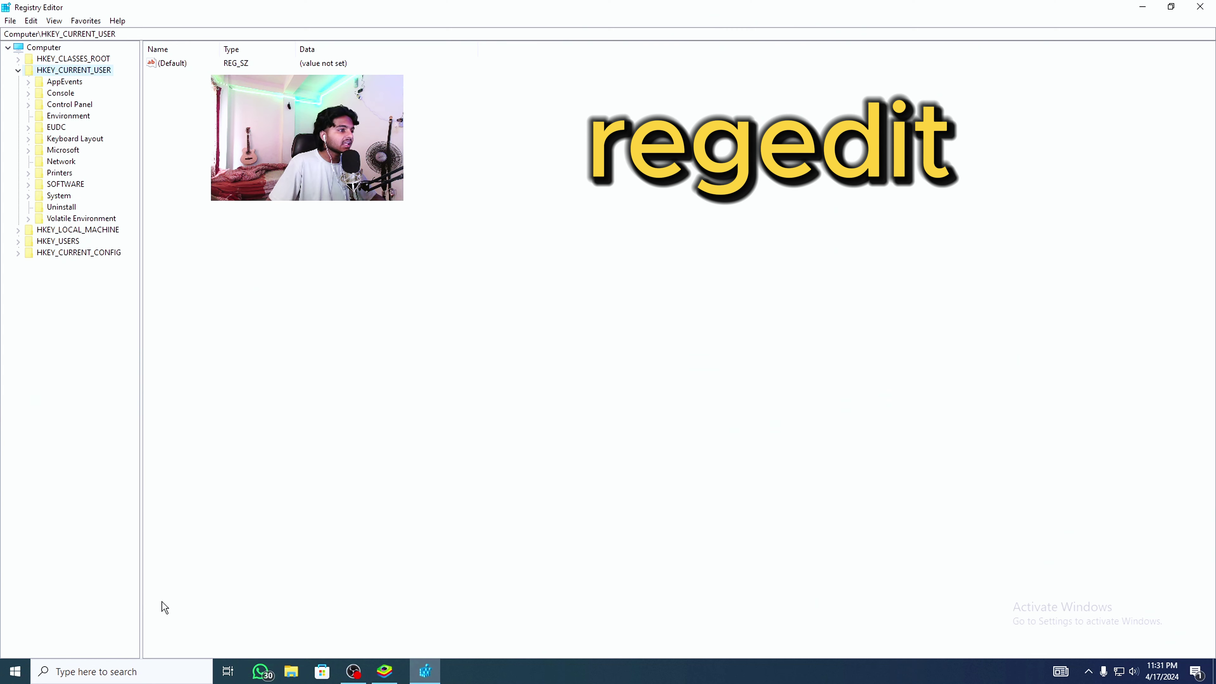
# Expand HKEY_CURRENT_USER and its SOFTWARE key, and look through the subkeys for BlueStacks entries
pyautogui.click(18, 70)
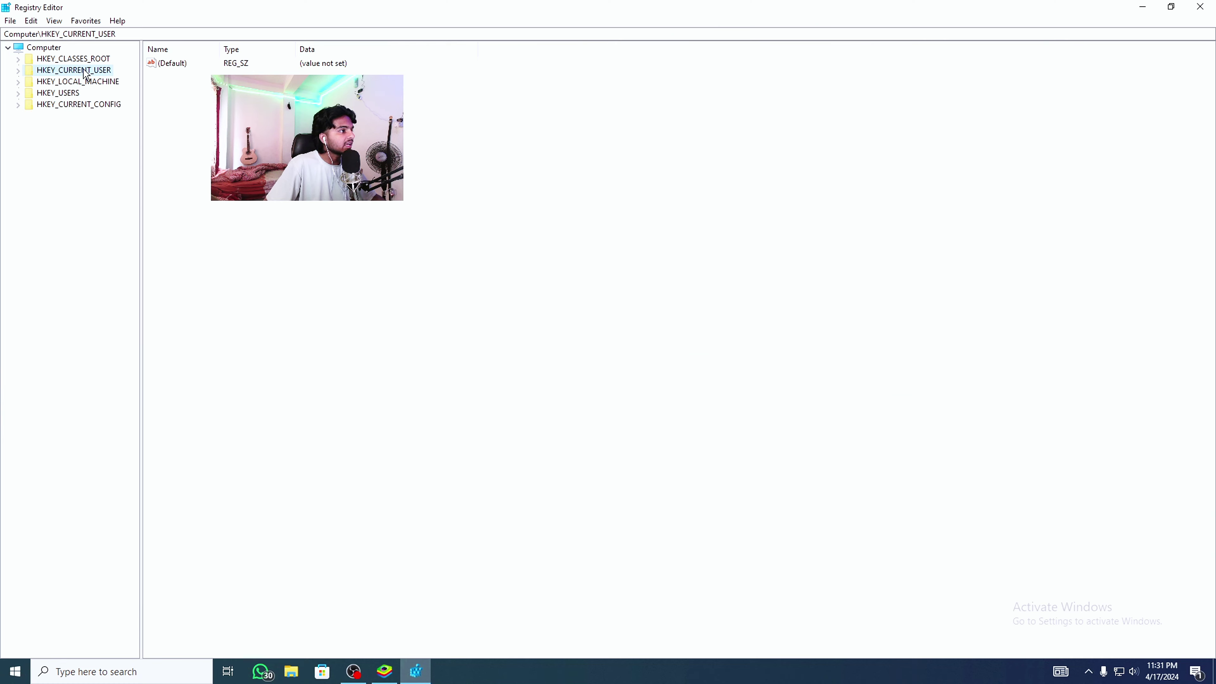
pyautogui.click(17, 71)
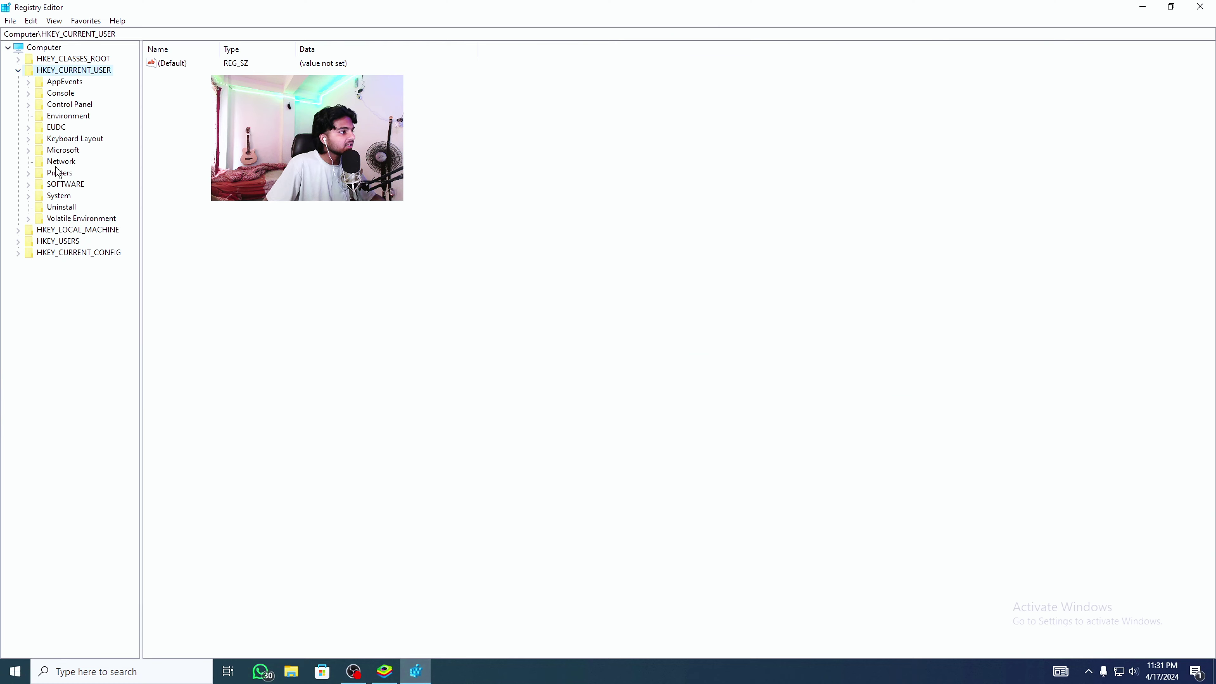
pyautogui.click(28, 185)
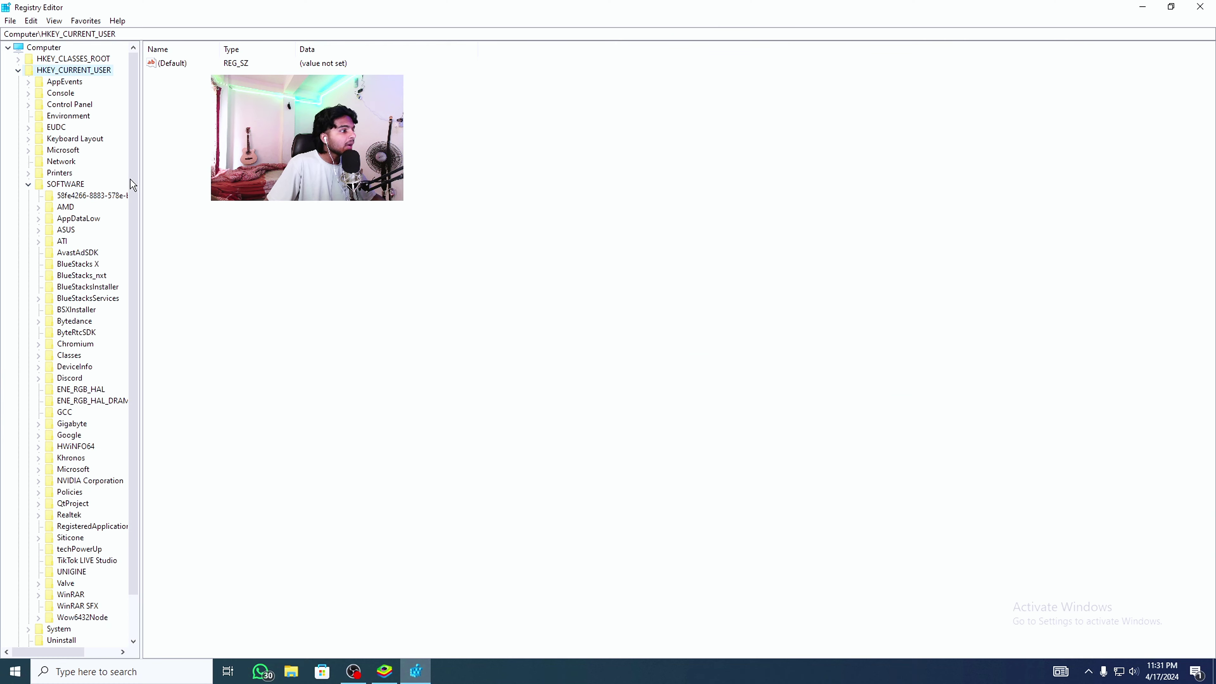
pyautogui.scroll(-1, 136, 201)
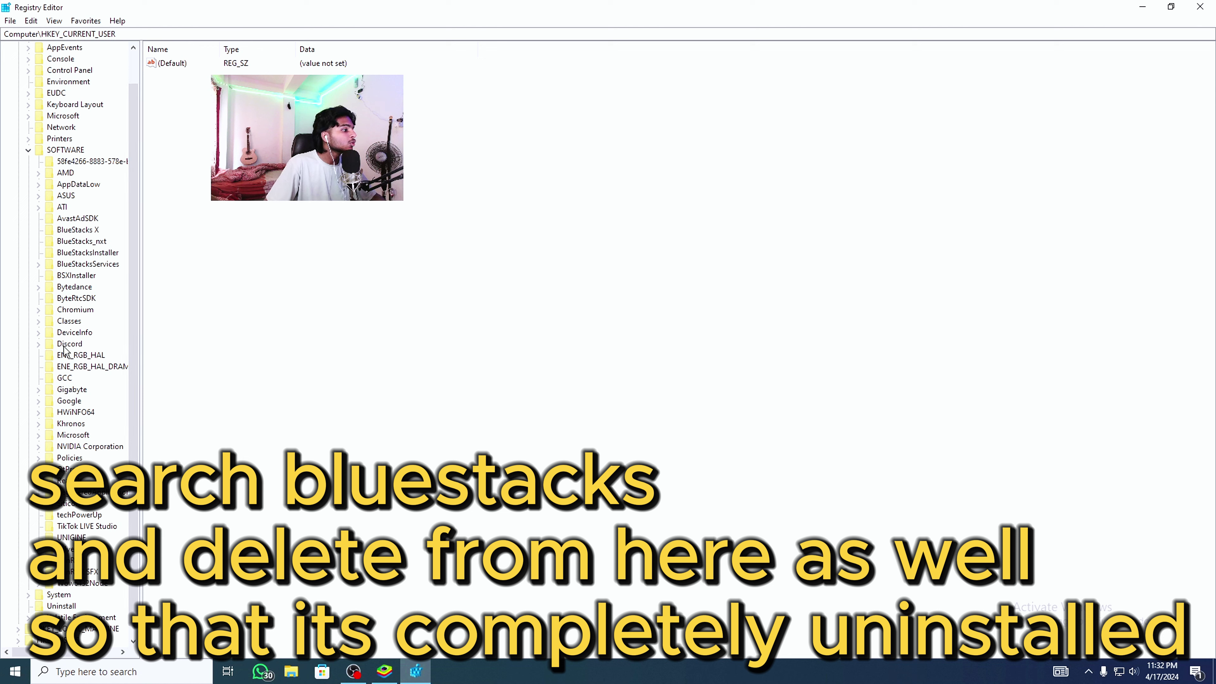
pyautogui.scroll(1, 134, 314)
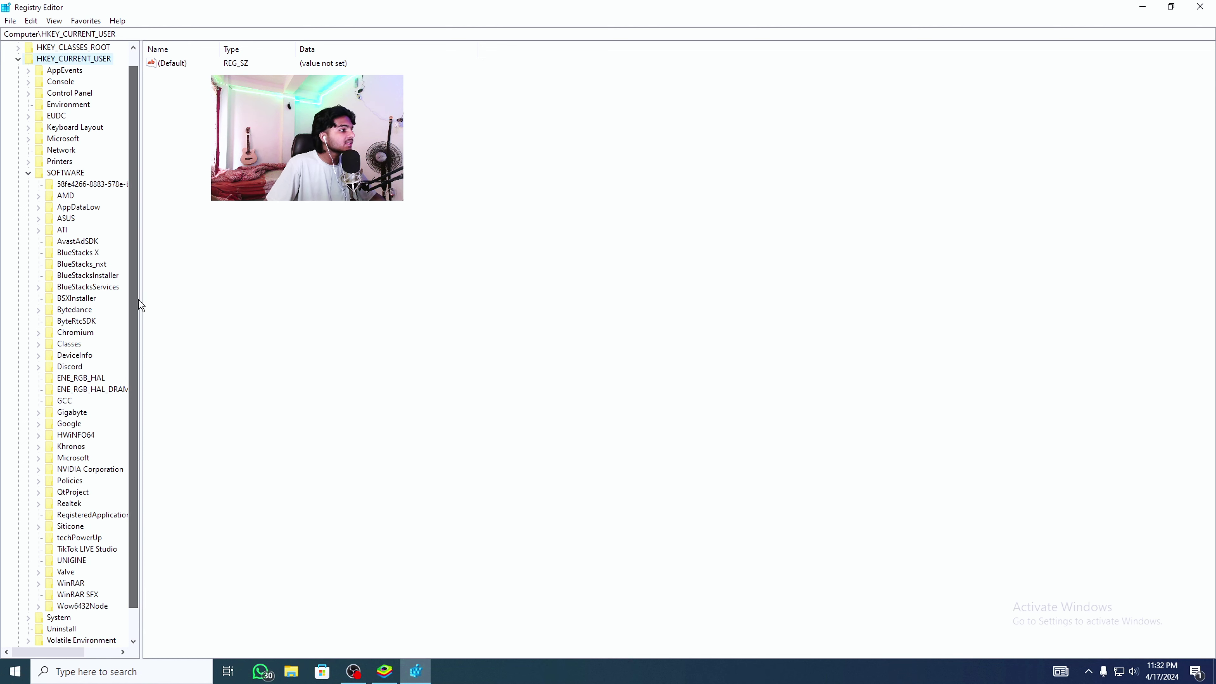
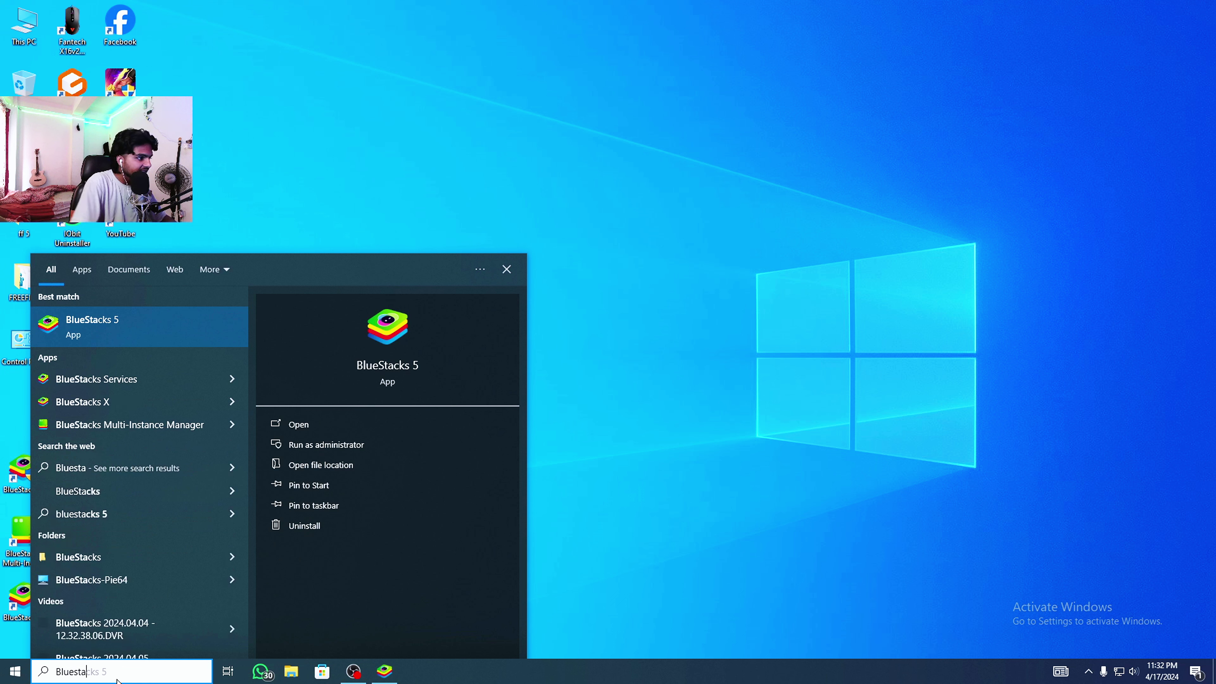
# Search Windows for "Bluestacks", view the file location of BlueStacks X, and close the folder window
pyautogui.write('cks')
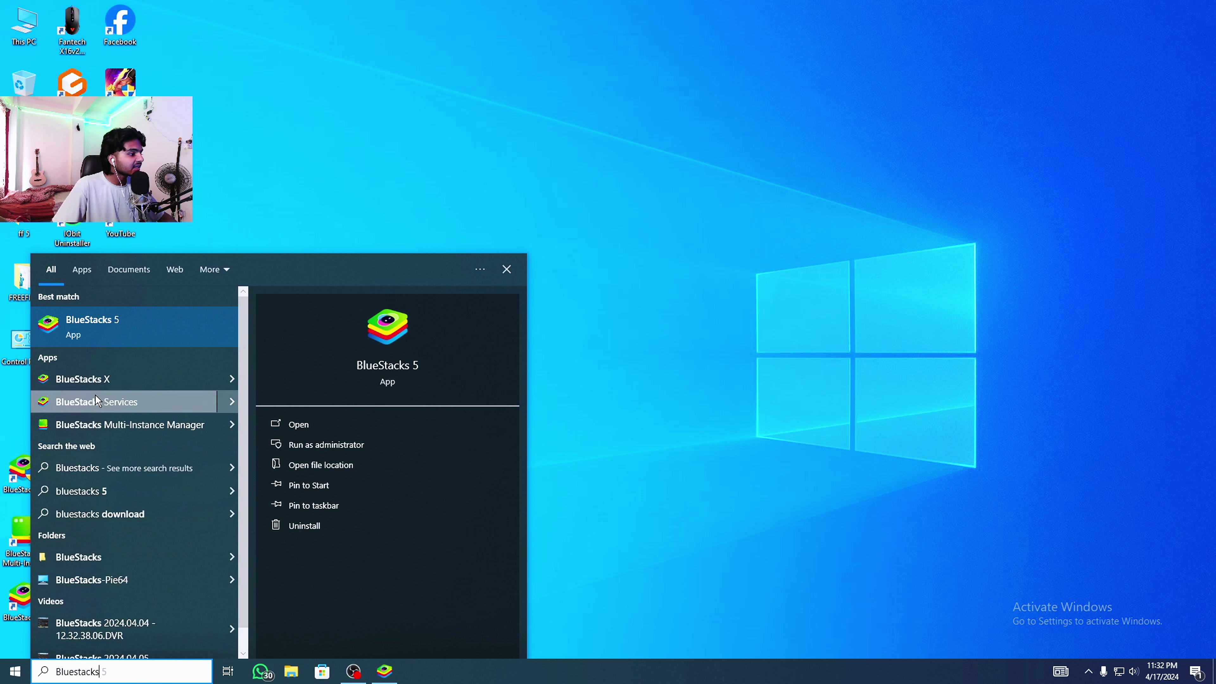
pyautogui.rightClick(179, 377)
pyautogui.click(242, 409)
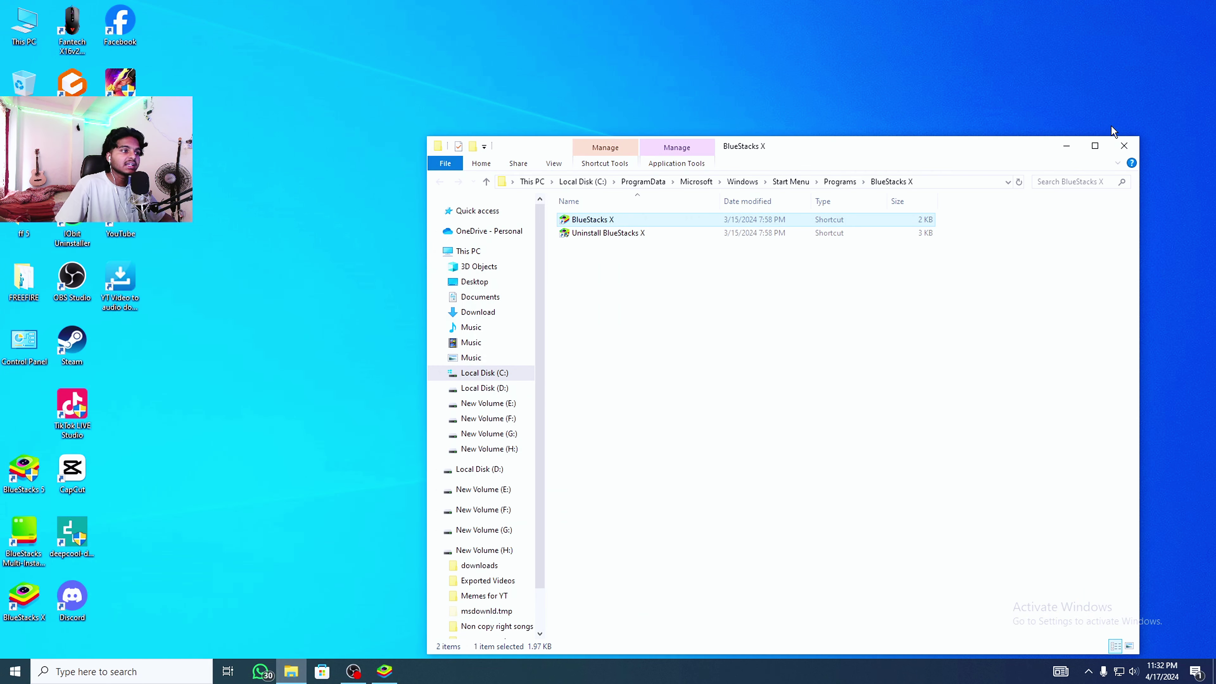
pyautogui.click(1124, 146)
# Search Windows for "Bluestacks" again, view the BlueStacks folder's location with its available actions, and close the window
pyautogui.click(133, 676)
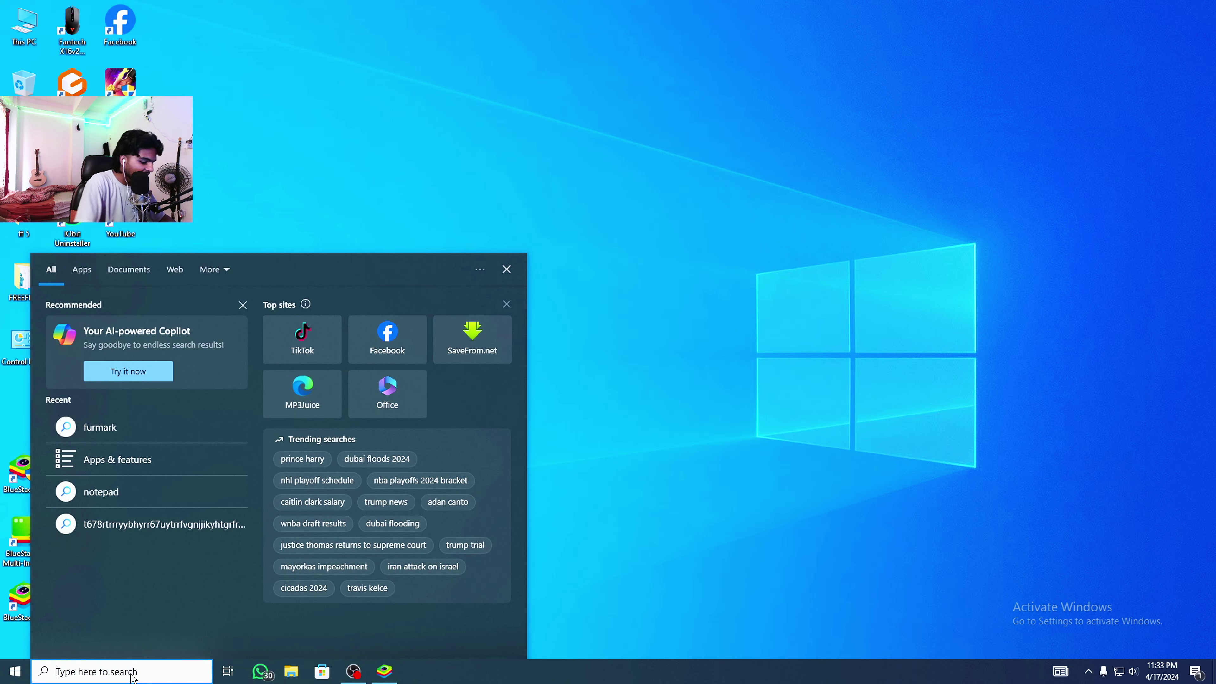
pyautogui.write('Bluestacks')
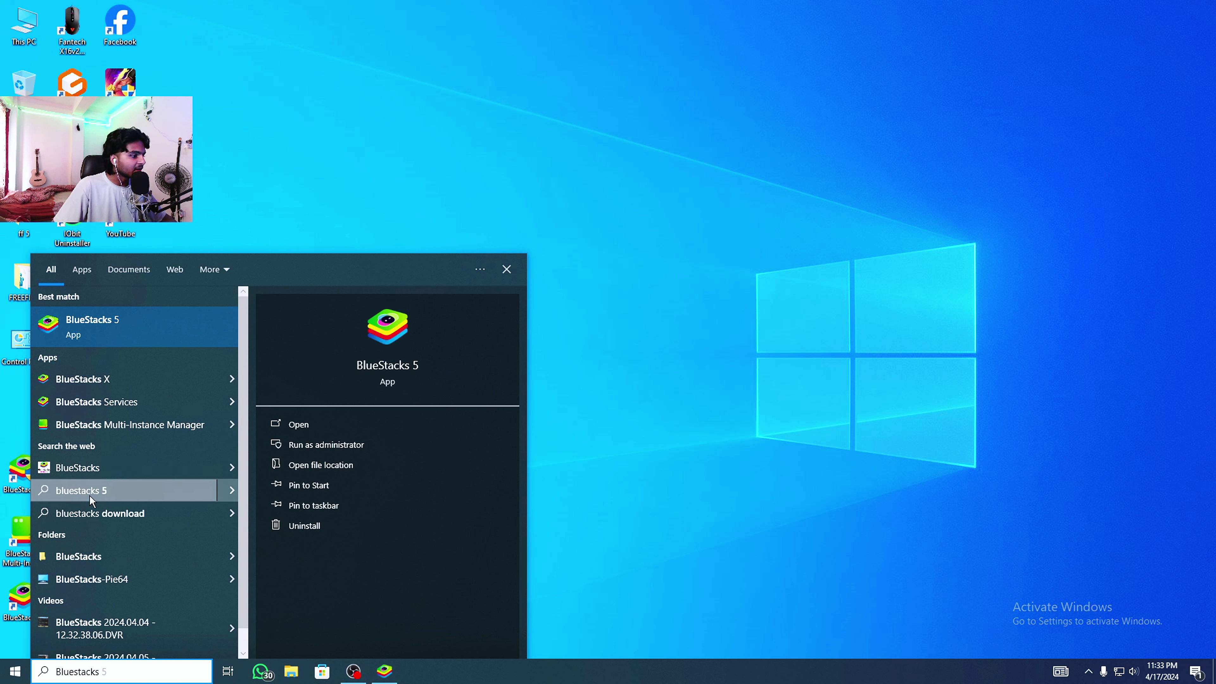
pyautogui.scroll(-1, 249, 474)
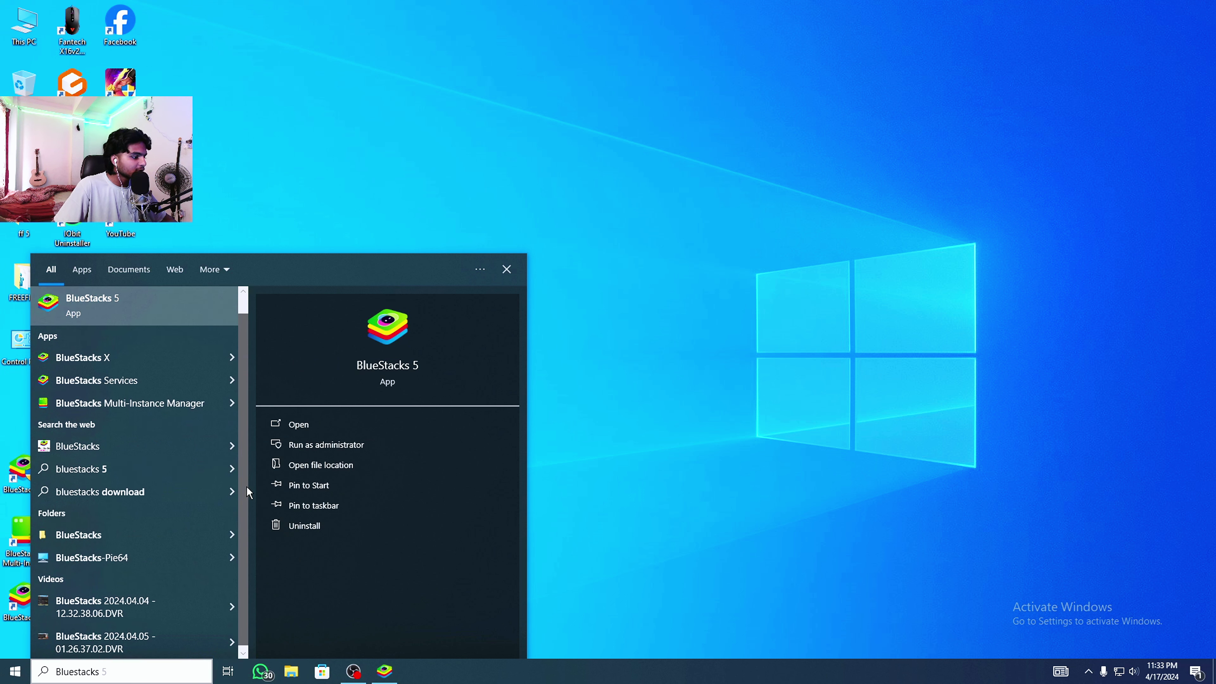
pyautogui.rightClick(126, 530)
pyautogui.click(172, 538)
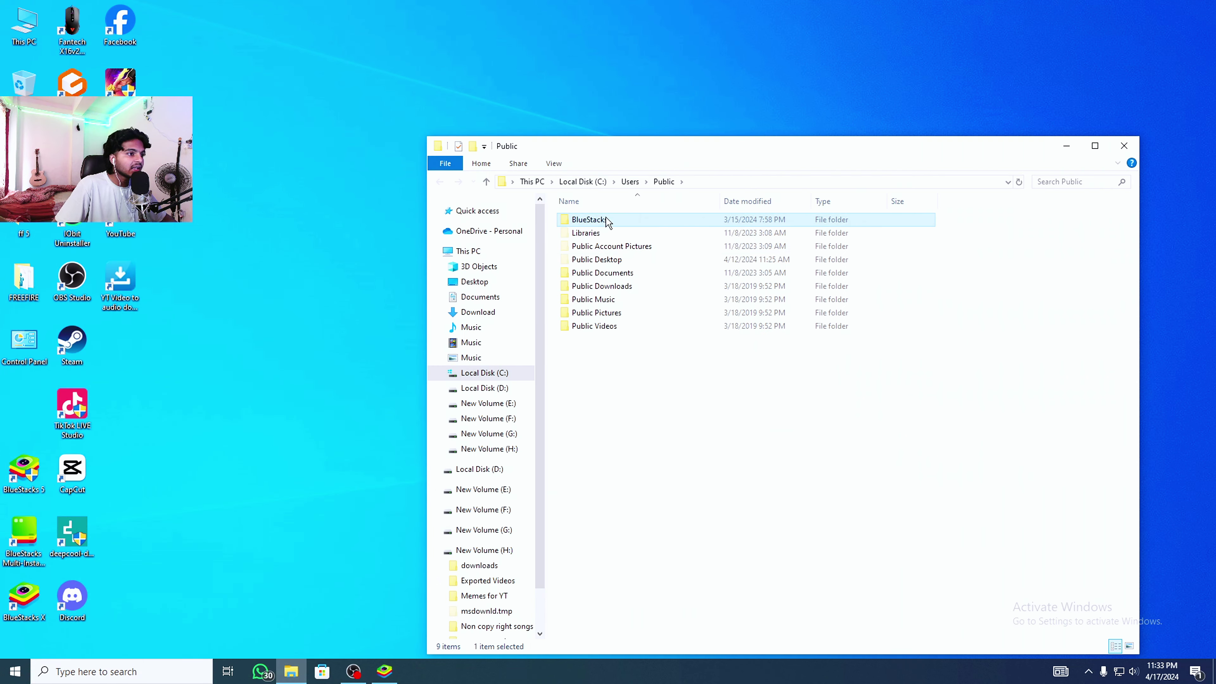
pyautogui.rightClick(590, 221)
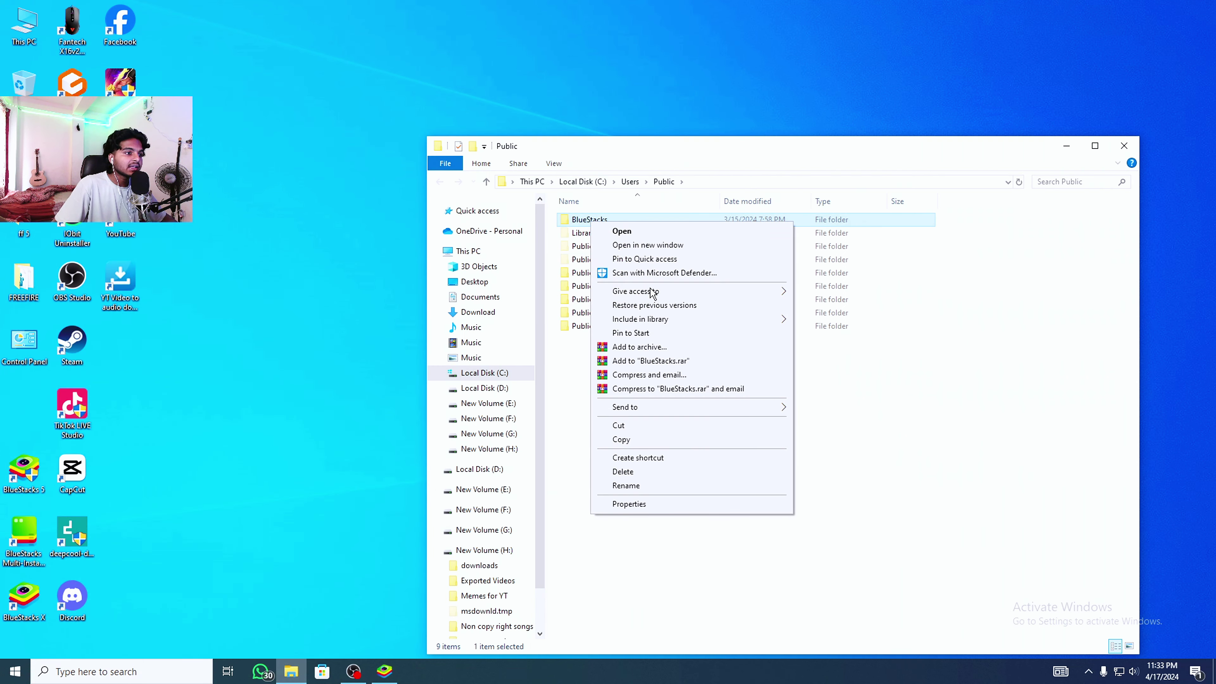
pyautogui.click(772, 467)
pyautogui.click(1123, 145)
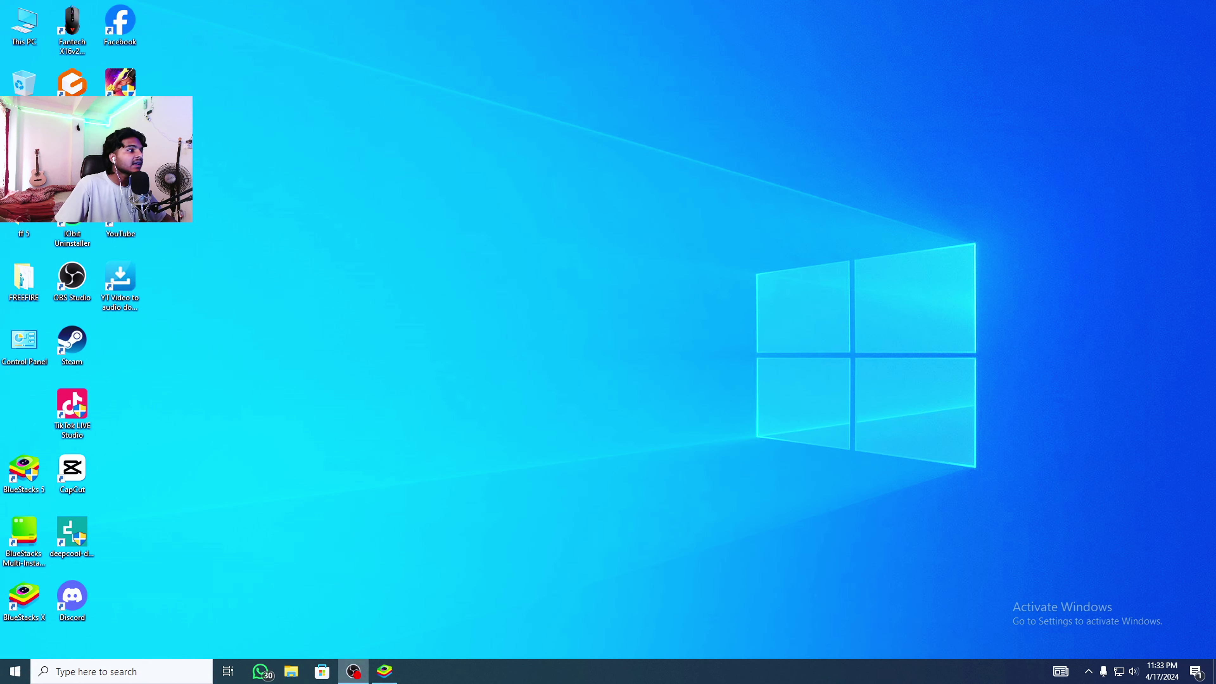
# Check the contents of the Recycle Bin, close it, and refresh the desktop twice
pyautogui.doubleClick(23, 82)
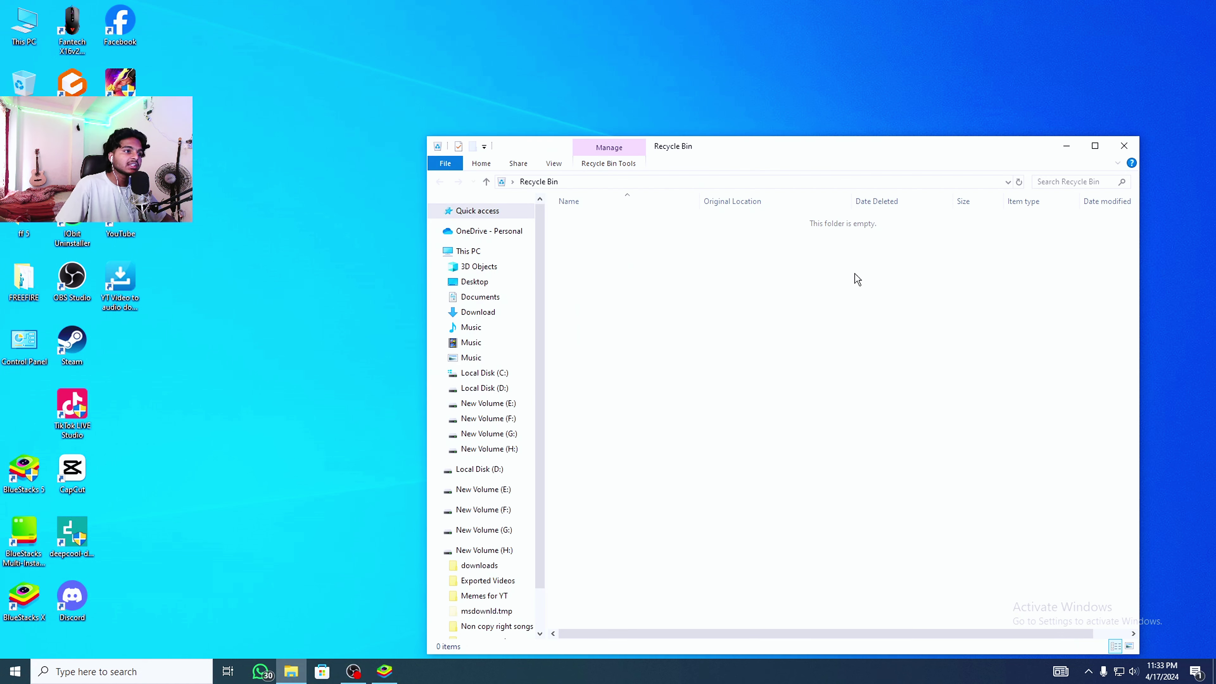
pyautogui.click(1123, 146)
pyautogui.rightClick(641, 2)
pyautogui.click(673, 53)
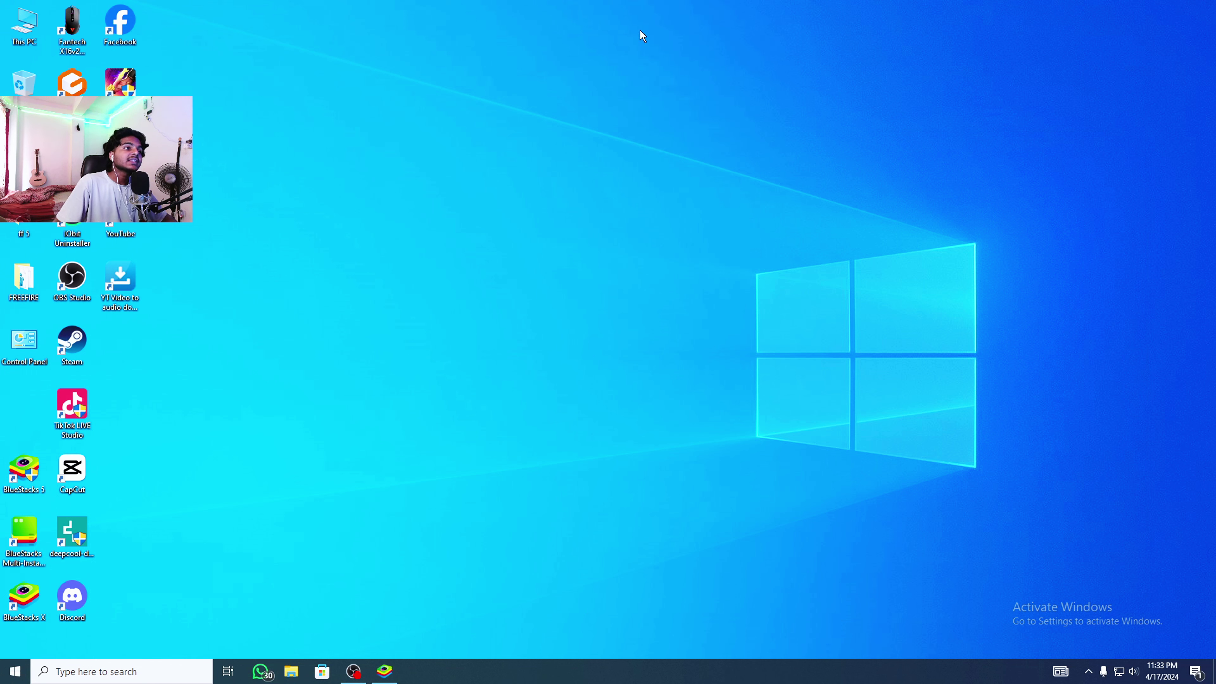
pyautogui.rightClick(521, 16)
pyautogui.click(545, 52)
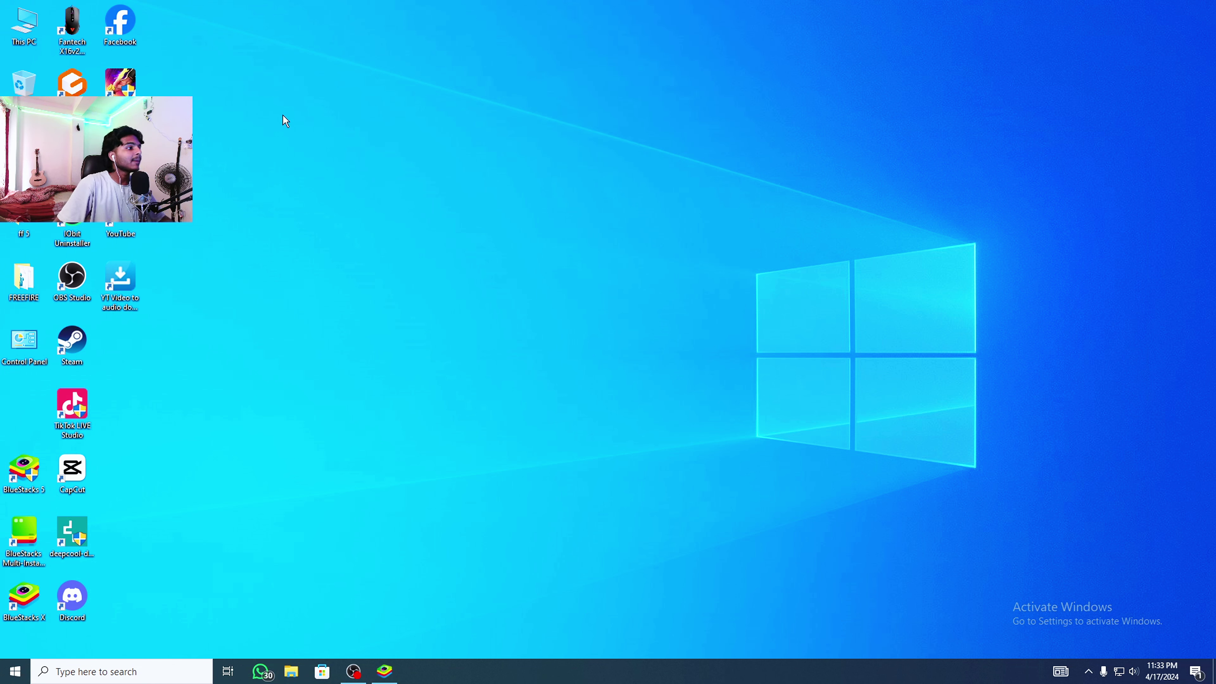
# Open and close Google Chrome, then view the Download folder on Local Disk (C:) and close File Explorer
pyautogui.doubleClick(72, 148)
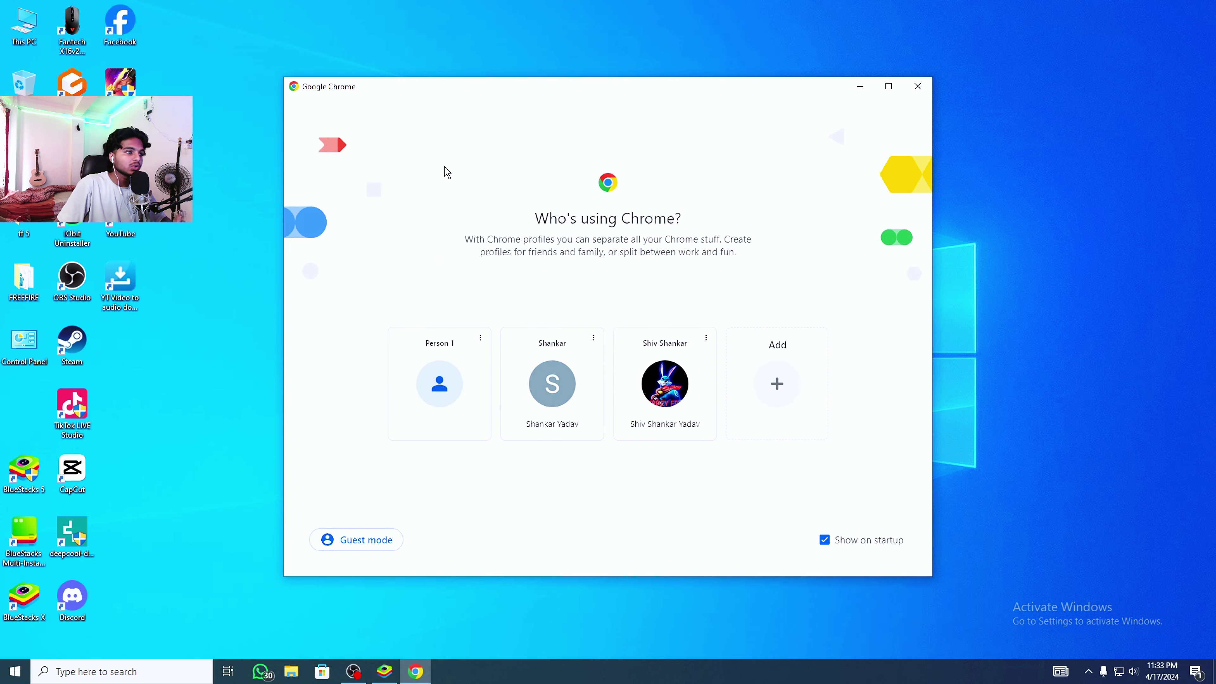
pyautogui.click(927, 87)
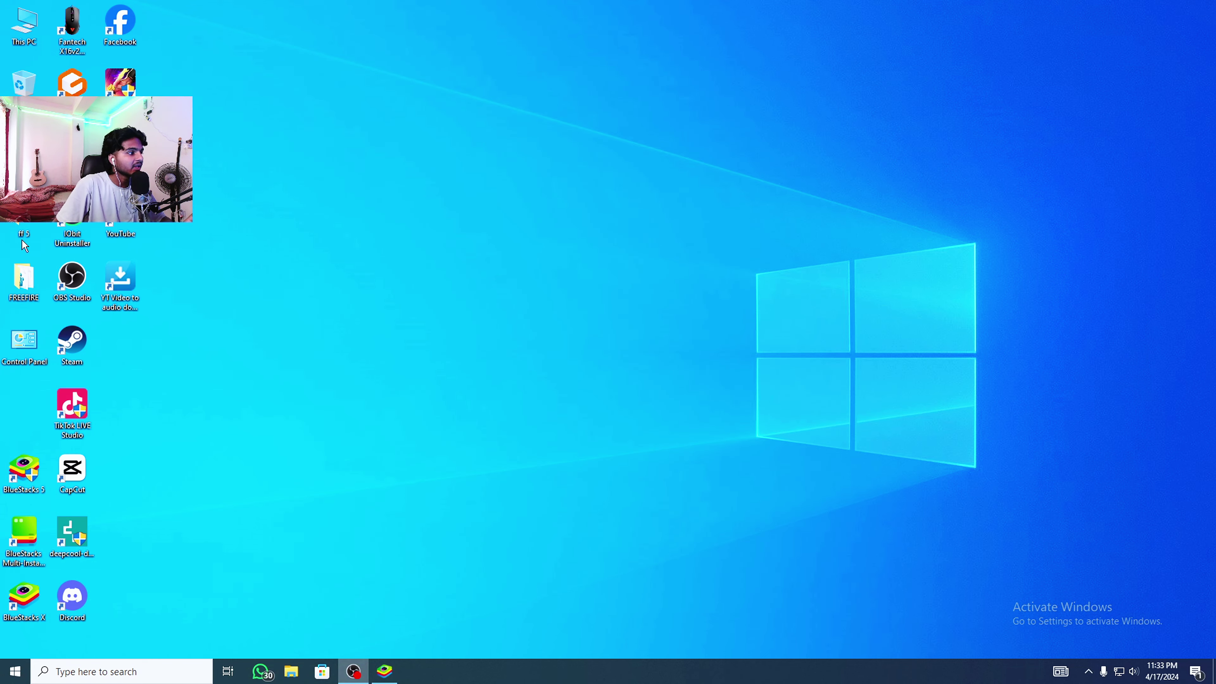
pyautogui.doubleClick(26, 24)
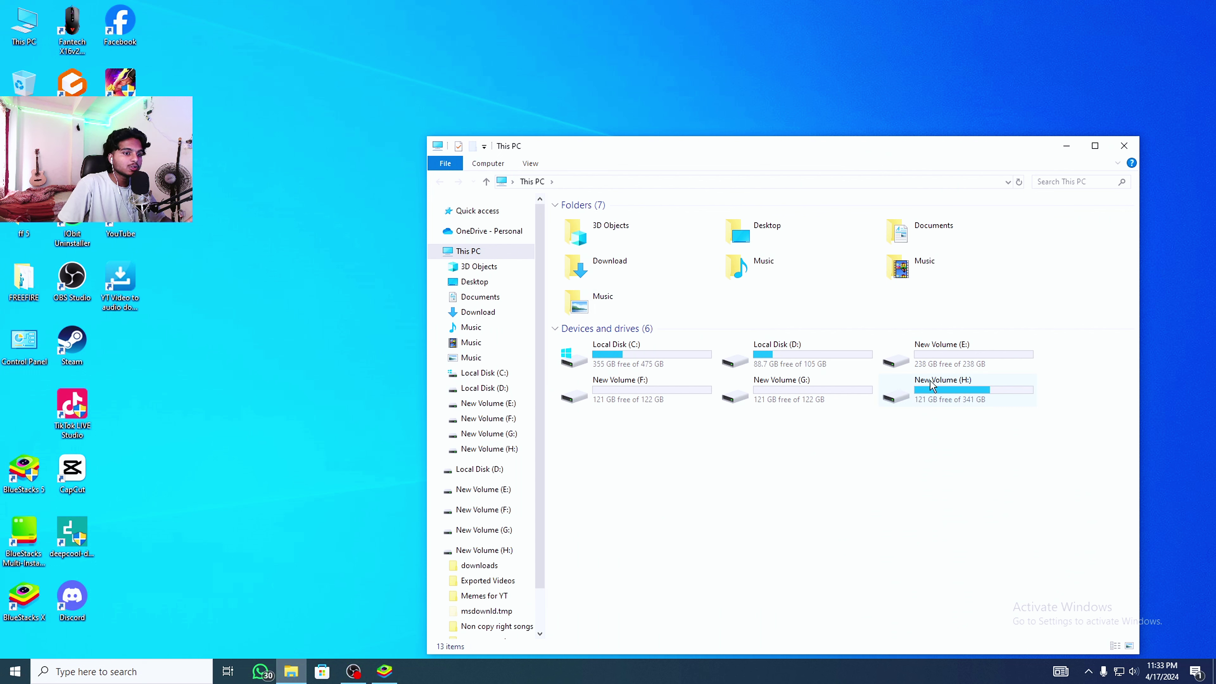
pyautogui.click(630, 357)
pyautogui.doubleClick(629, 356)
pyautogui.doubleClick(605, 234)
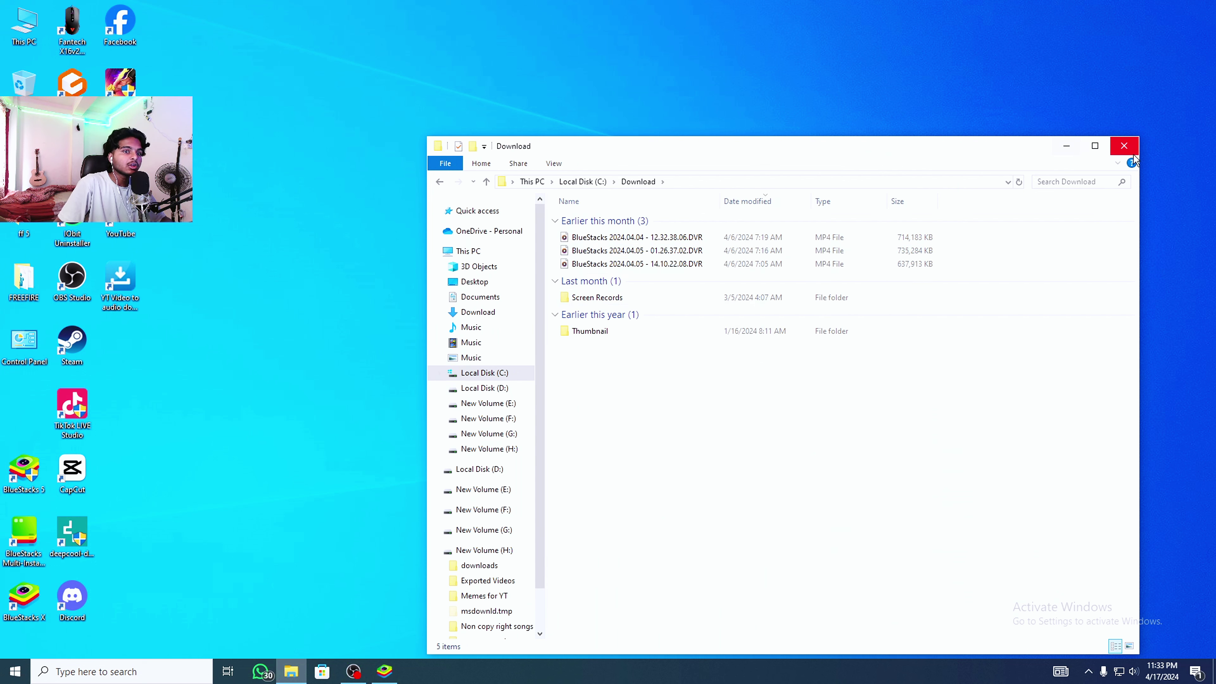
pyautogui.click(1123, 145)
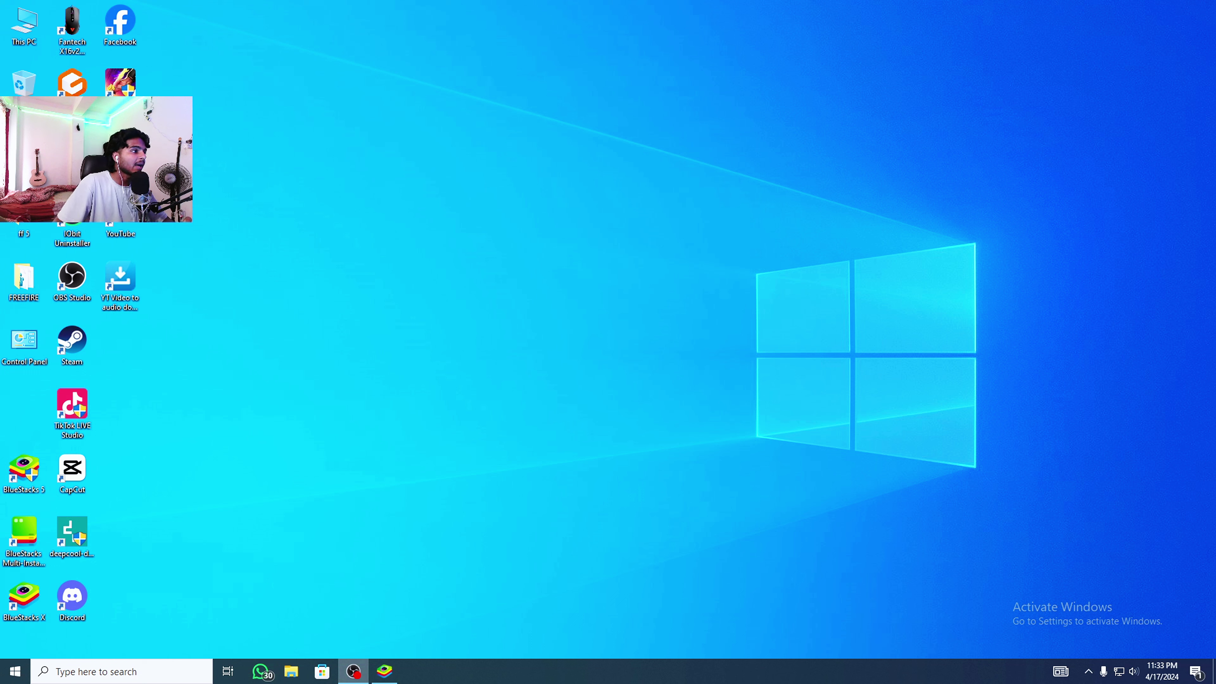
# Launch FreeFire from the desktop in BlueStacks App Player, and close the emulator, confirming the exit
pyautogui.doubleClick(119, 86)
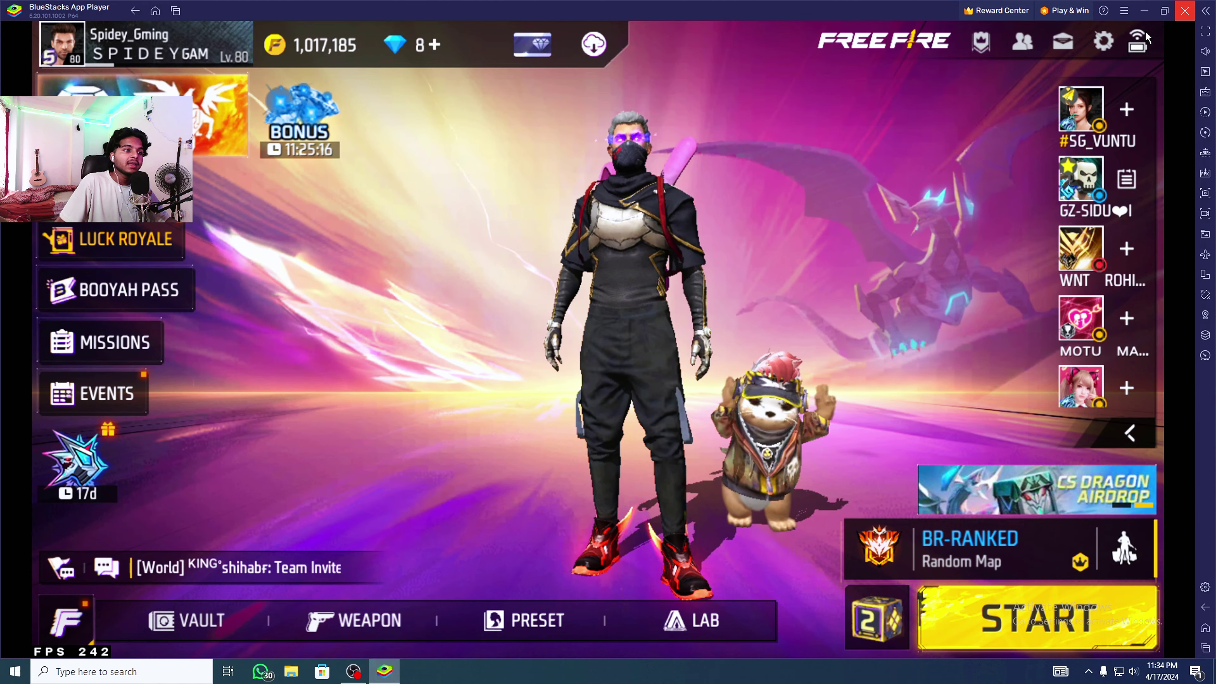
pyautogui.hotkey('alt', 'F4')
pyautogui.click(675, 353)
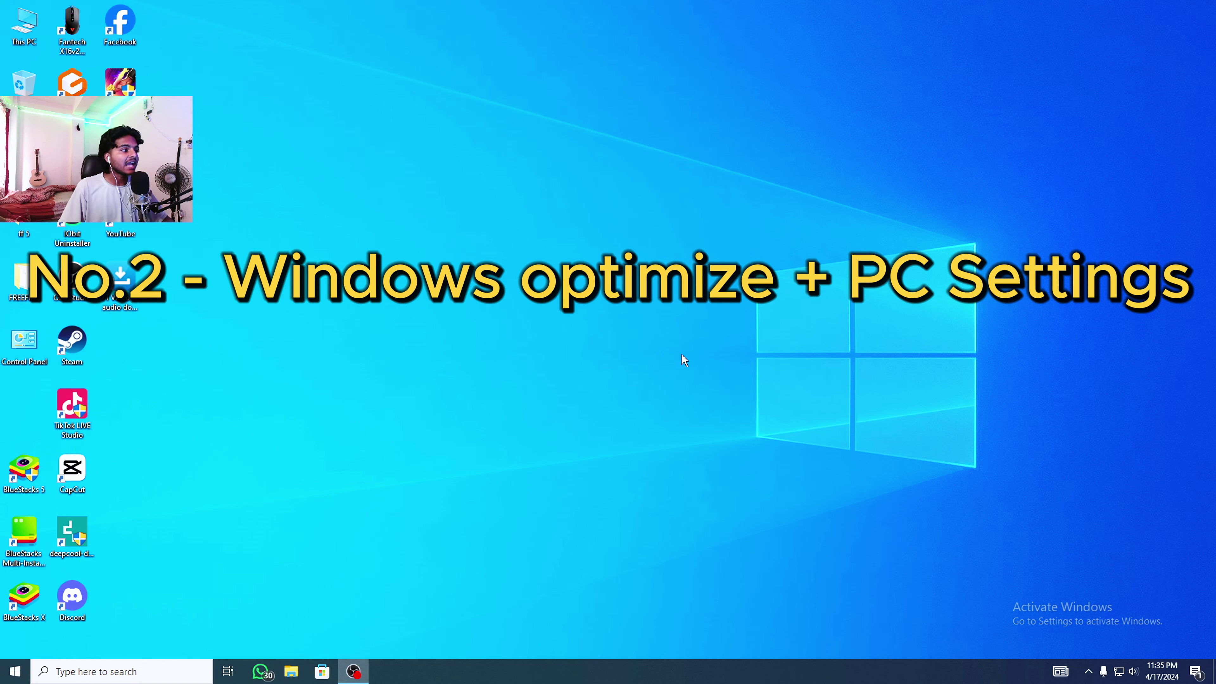
# Refresh the desktop three times
pyautogui.rightClick(560, 104)
pyautogui.click(594, 137)
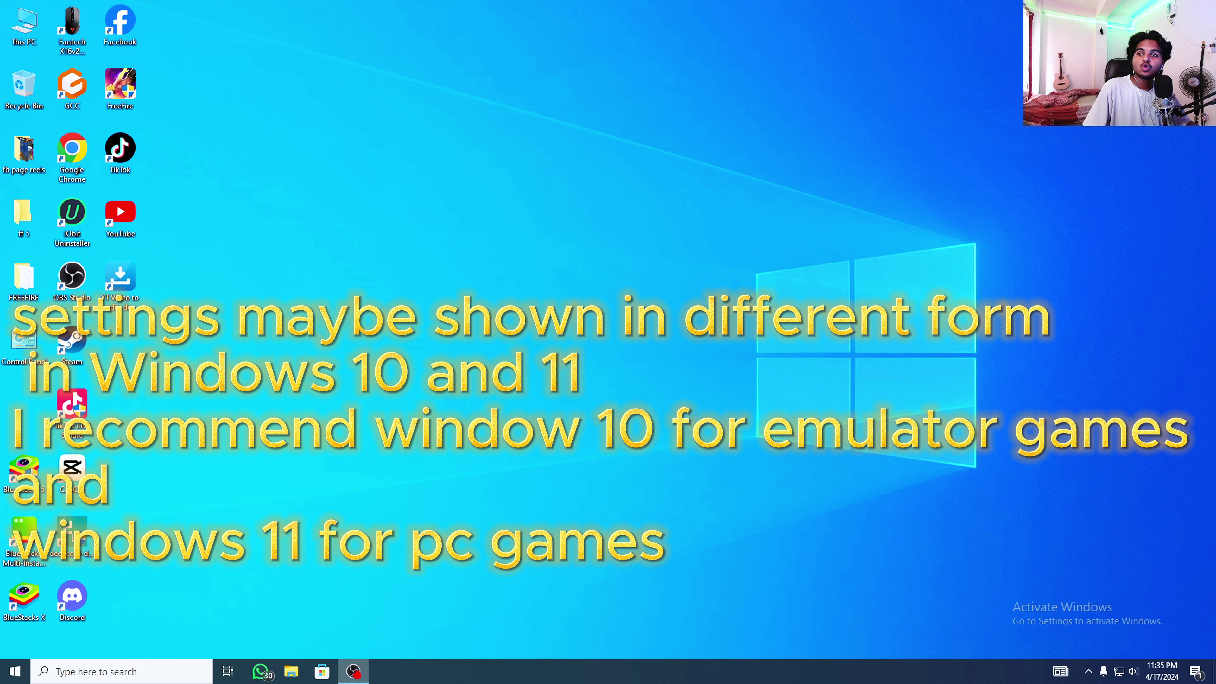
pyautogui.rightClick(568, 71)
pyautogui.click(590, 107)
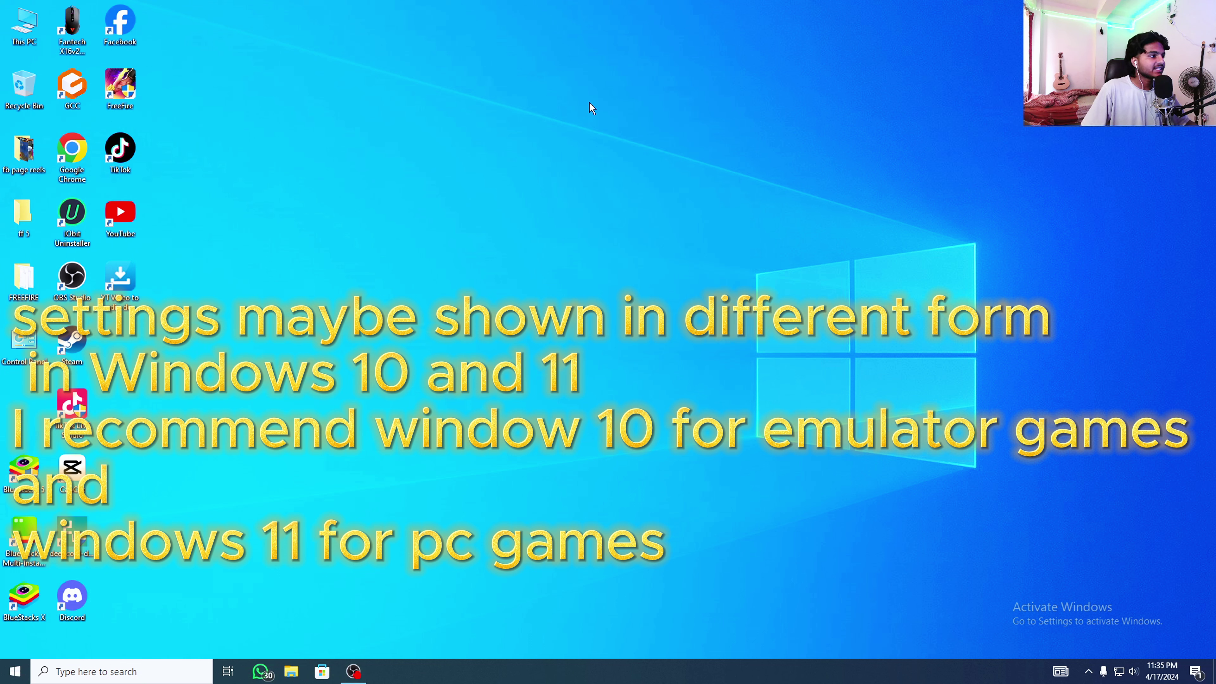
pyautogui.rightClick(565, 99)
pyautogui.click(592, 139)
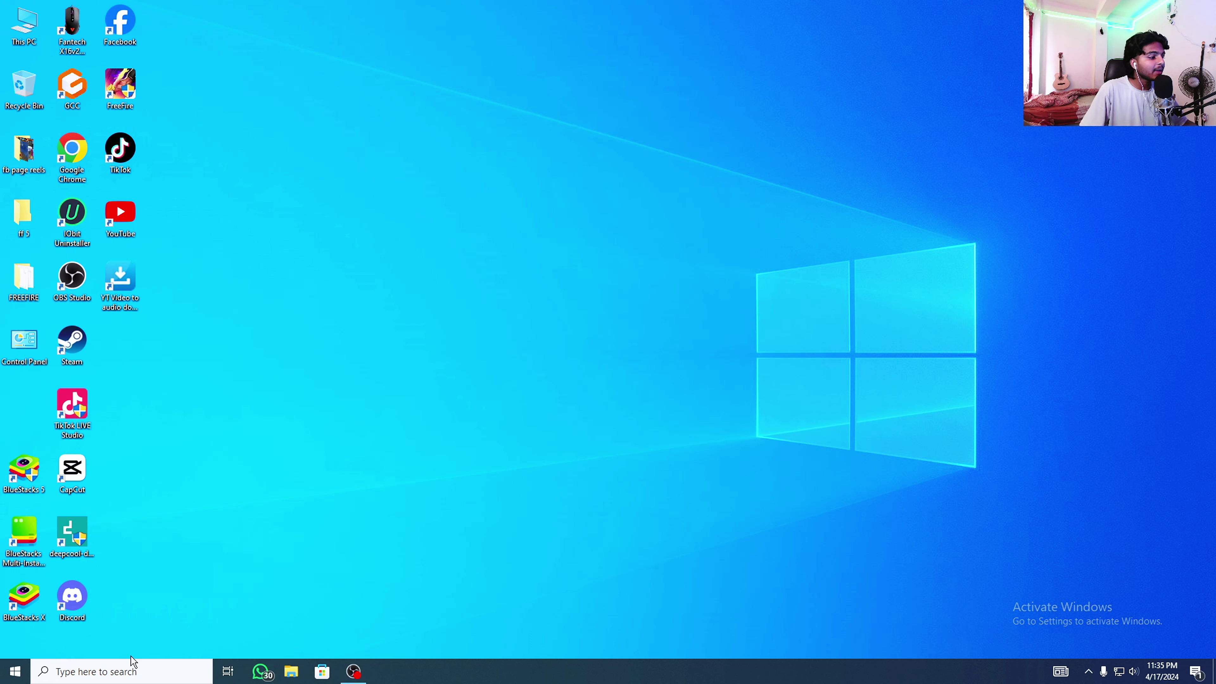
# Search Windows for power, open Power & sleep settings, and review the High performance plan's display and sleep timeouts in Power Options
pyautogui.press('super+s')
pyautogui.write('power')
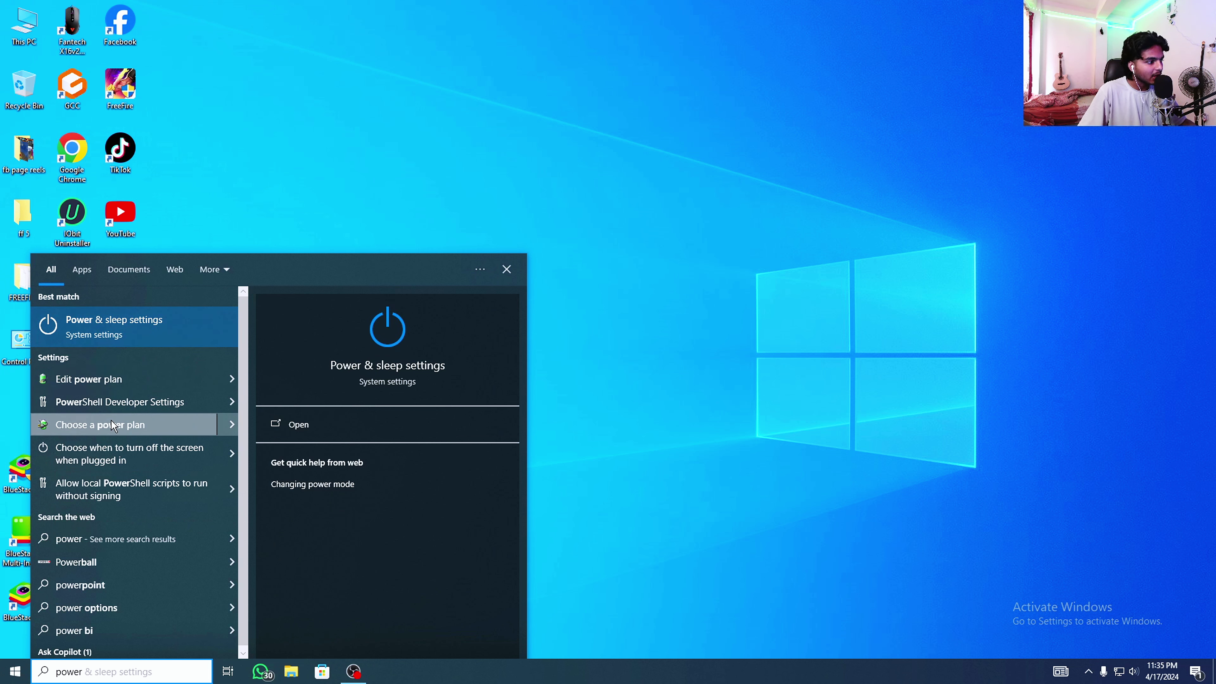
pyautogui.click(138, 317)
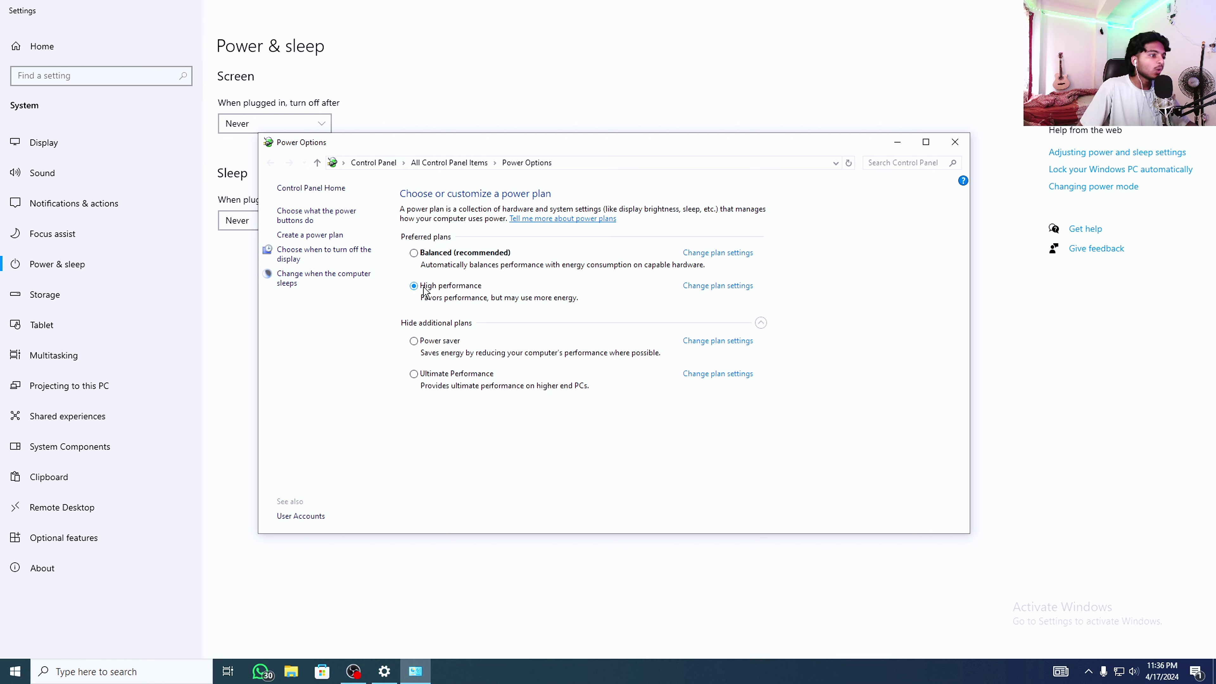
pyautogui.click(716, 286)
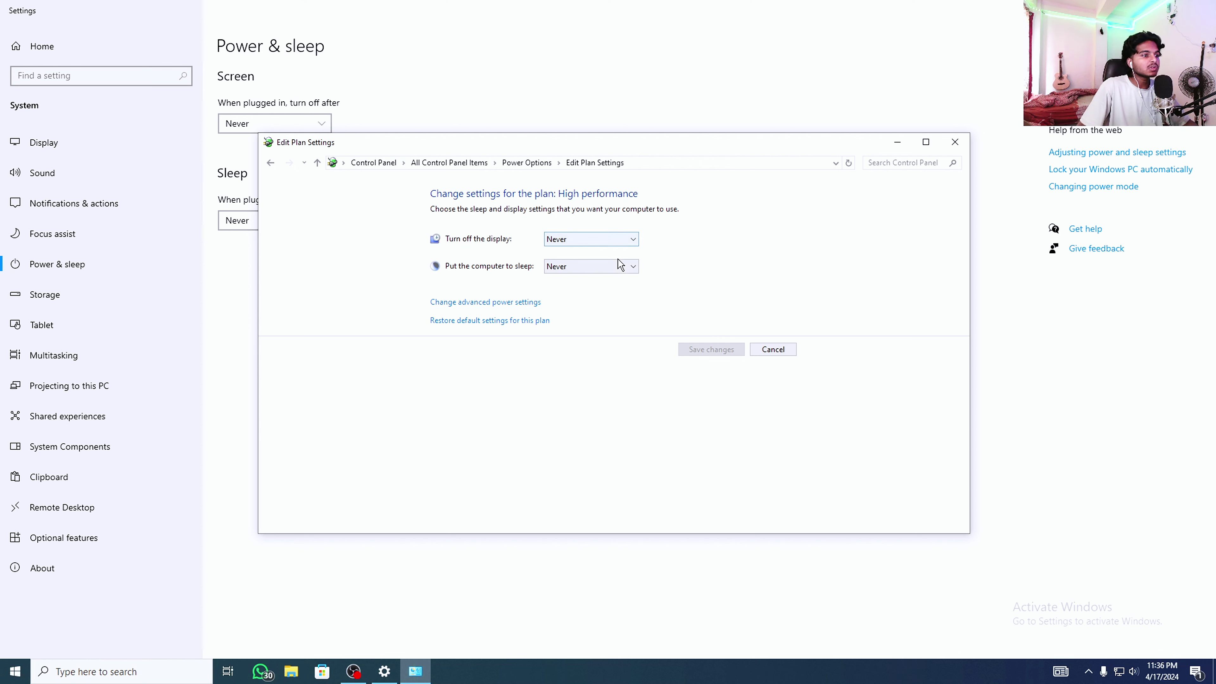
pyautogui.click(625, 244)
pyautogui.click(683, 430)
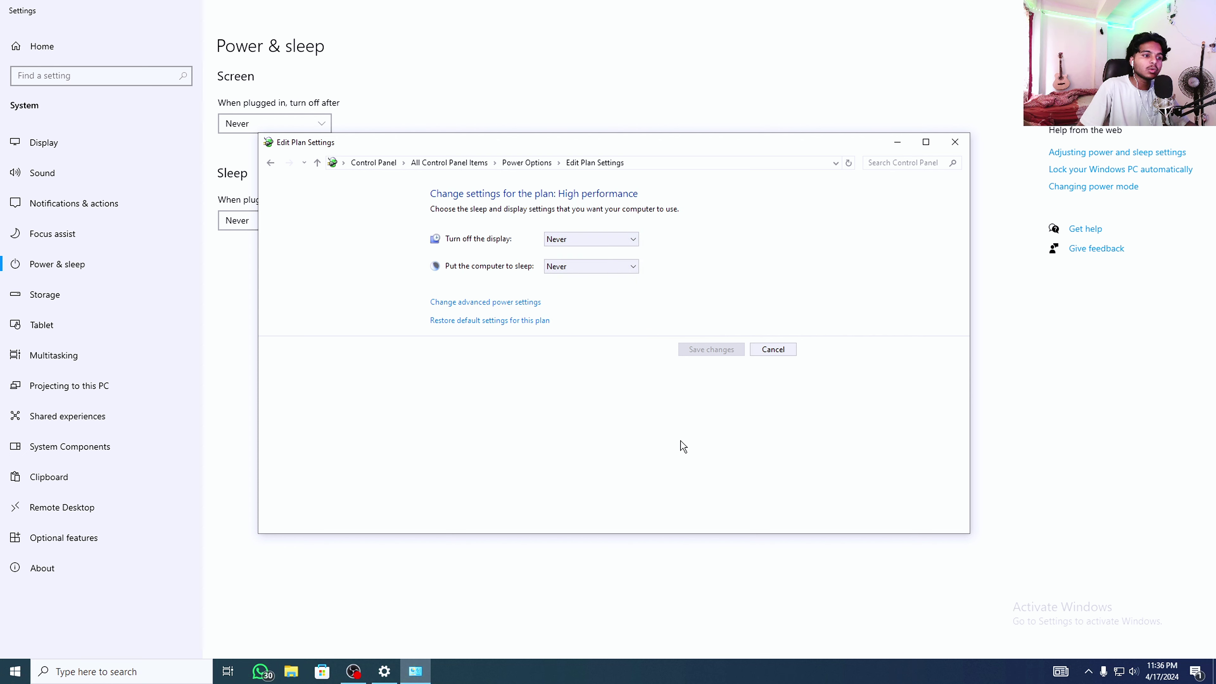
pyautogui.click(955, 142)
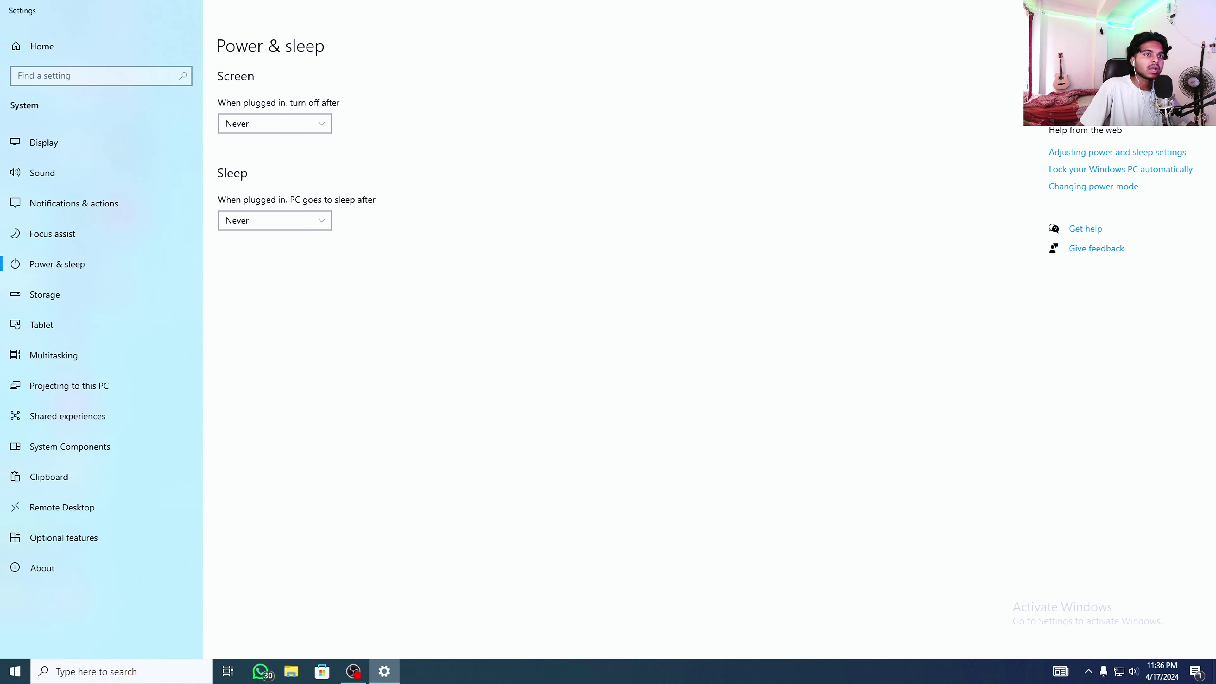
# Close the Power & sleep settings and refresh the desktop
pyautogui.hotkey('alt', 'F4')
pyautogui.rightClick(549, 48)
pyautogui.click(589, 88)
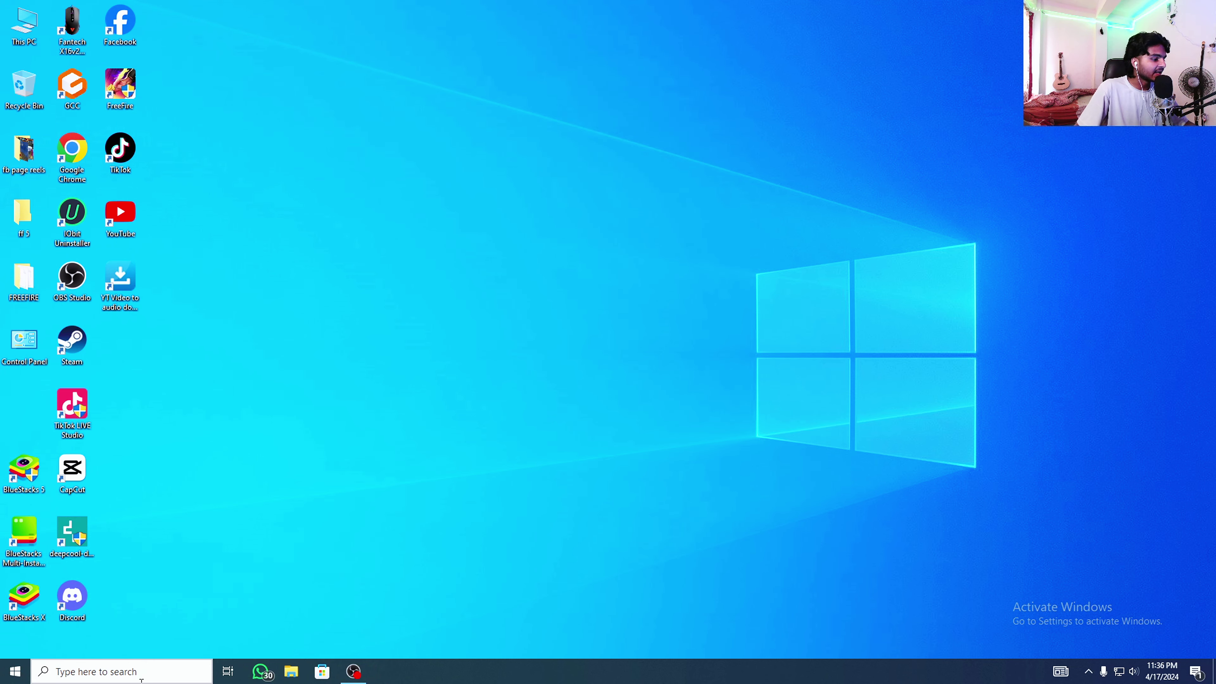
# Search Windows for Game, check the Game Mode setting, and close Settings
pyautogui.click(119, 671)
pyautogui.write('Game')
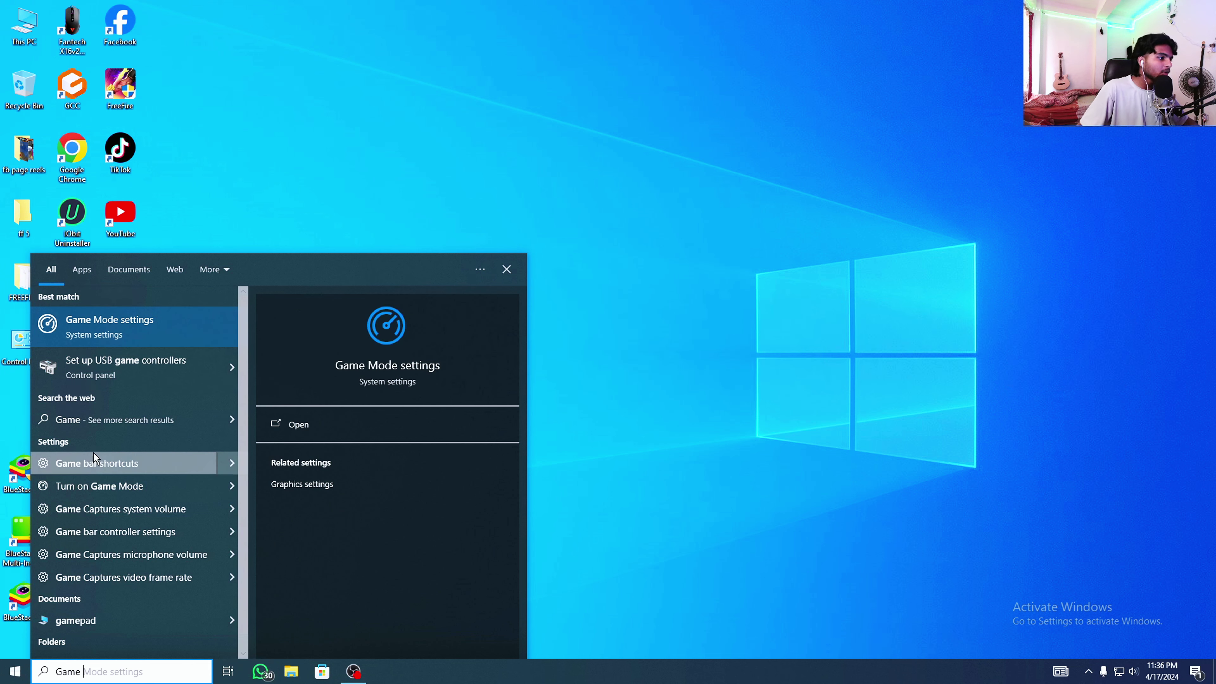
pyautogui.click(149, 312)
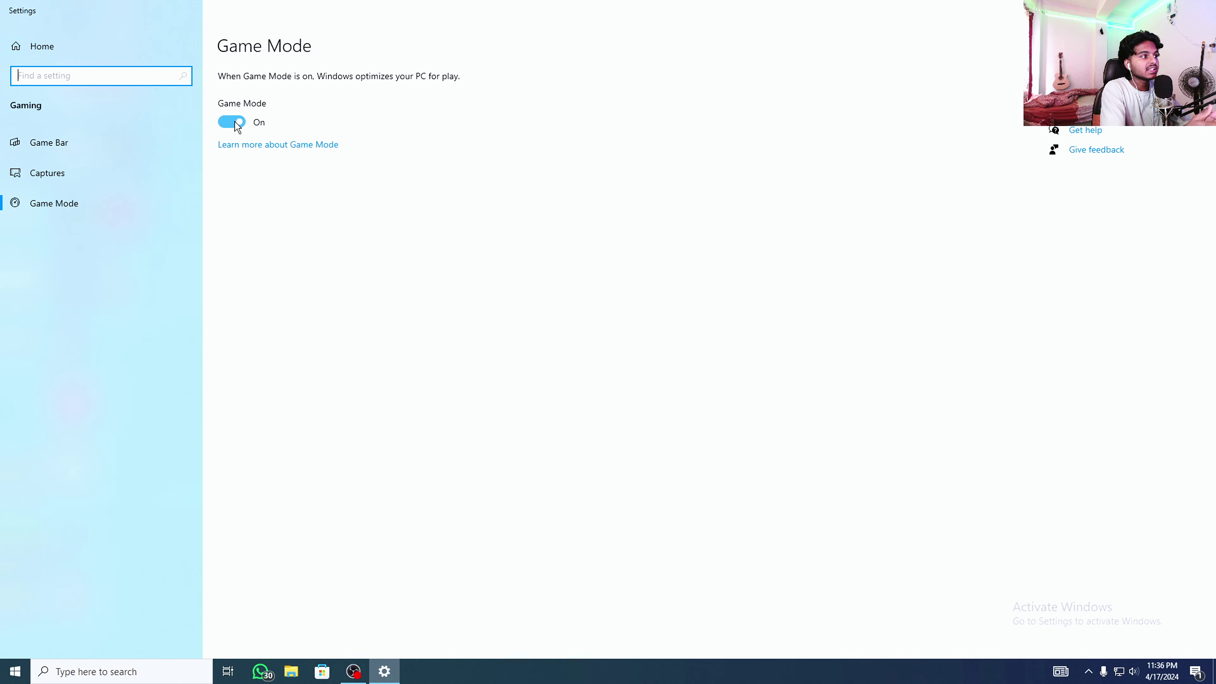
pyautogui.hotkey('alt', 'F4')
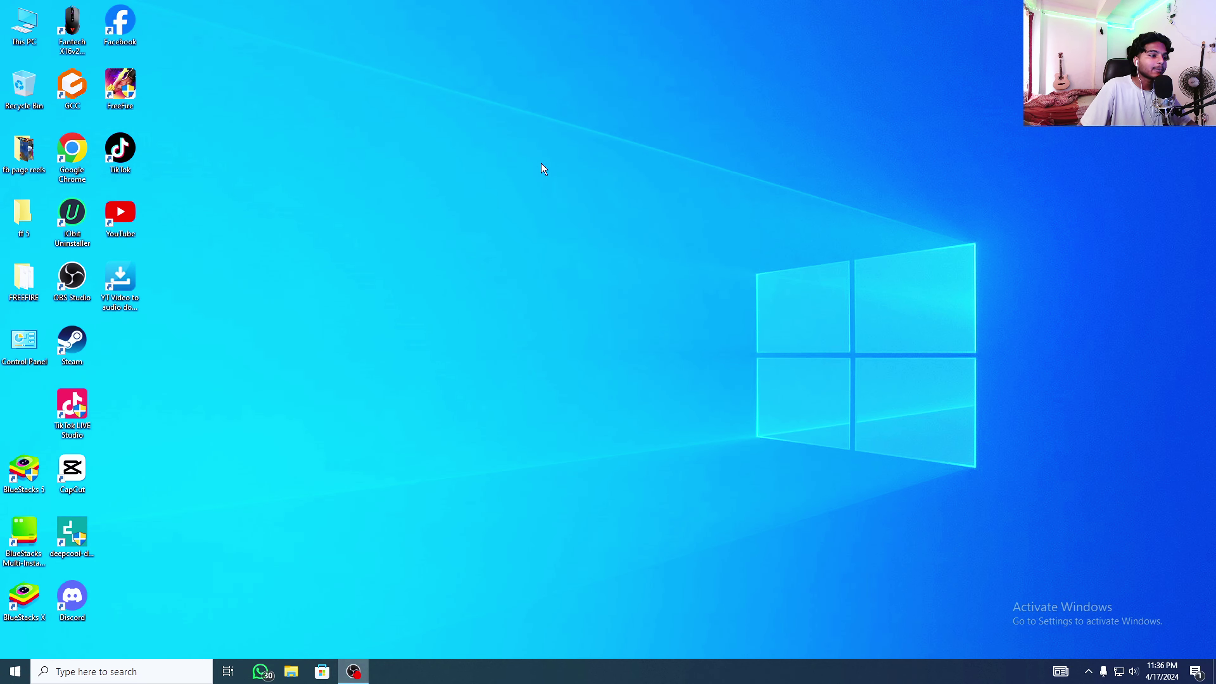
# Refresh the desktop
pyautogui.rightClick(540, 155)
pyautogui.rightClick(481, 139)
pyautogui.click(516, 176)
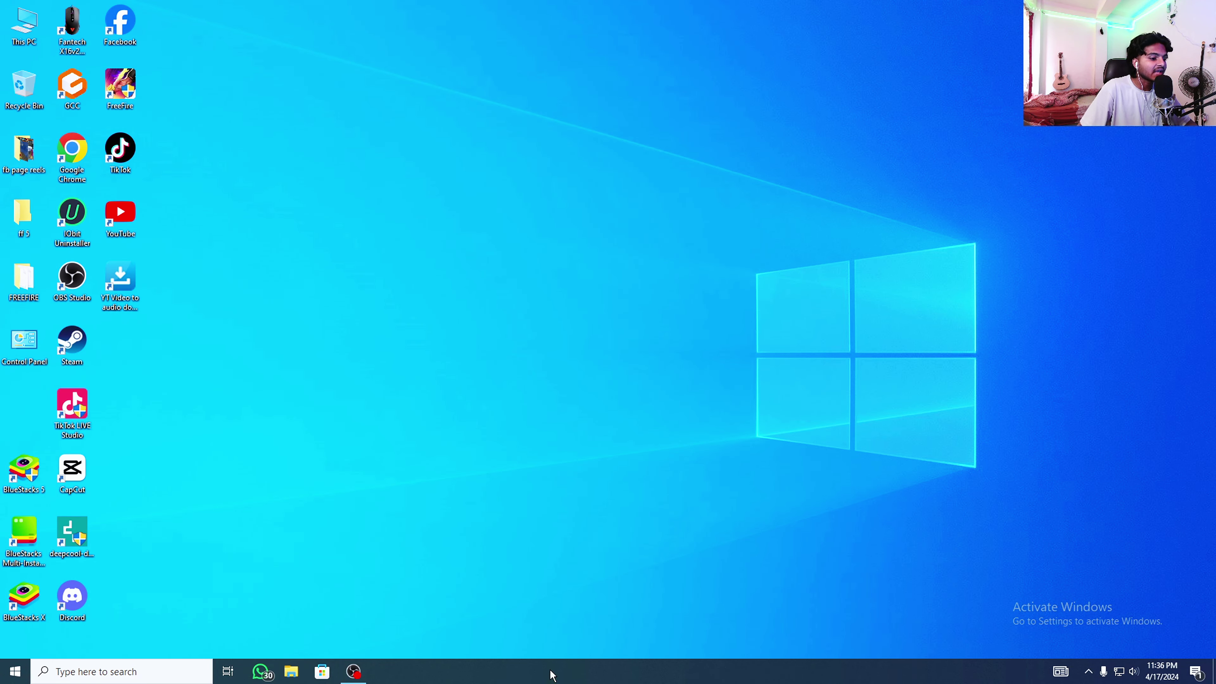
# Open Task Manager and display its list of startup programs
pyautogui.rightClick(485, 672)
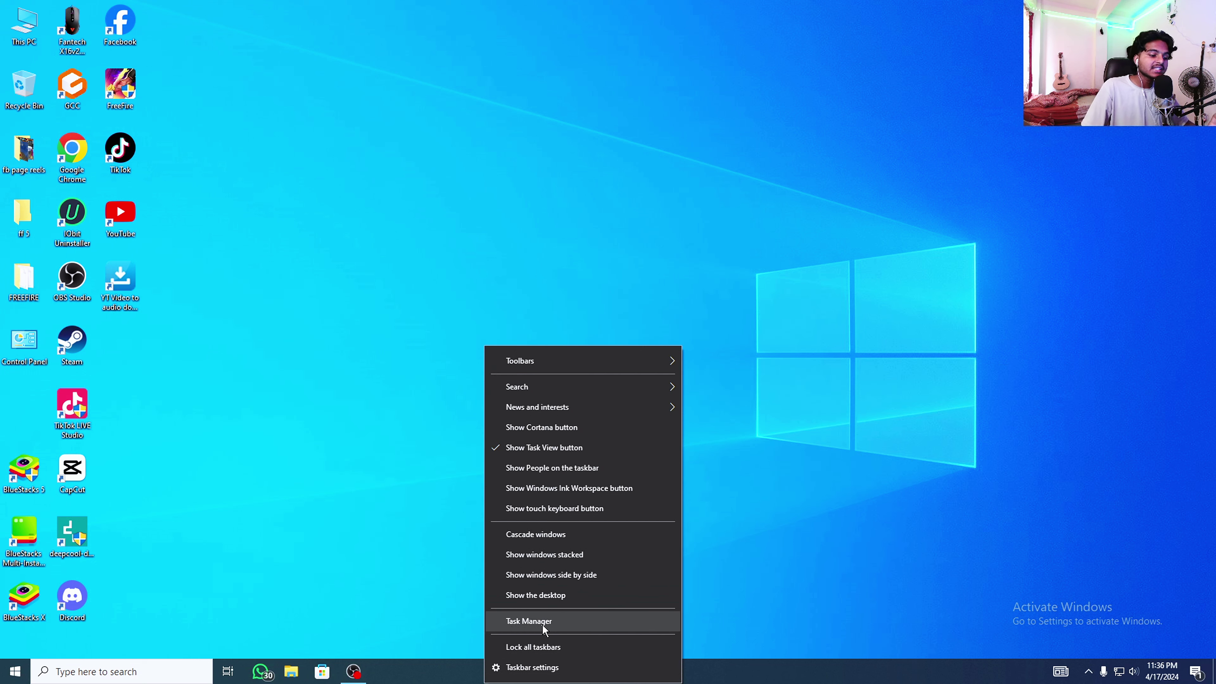
pyautogui.click(543, 624)
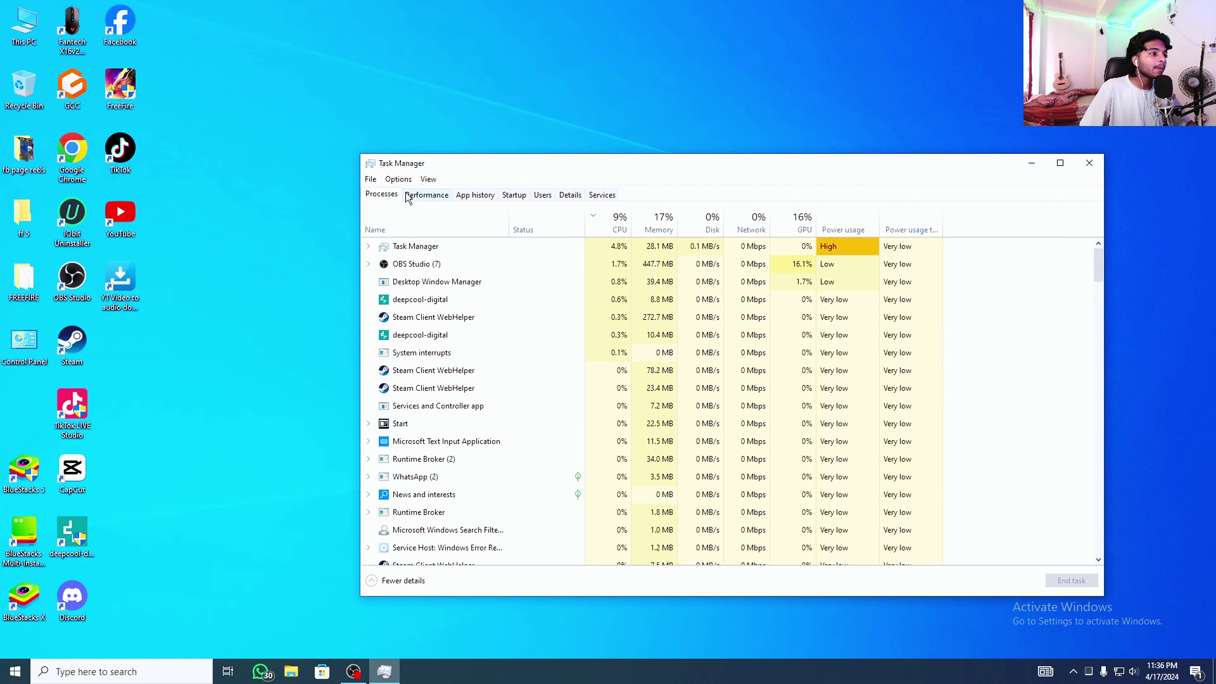
pyautogui.click(514, 195)
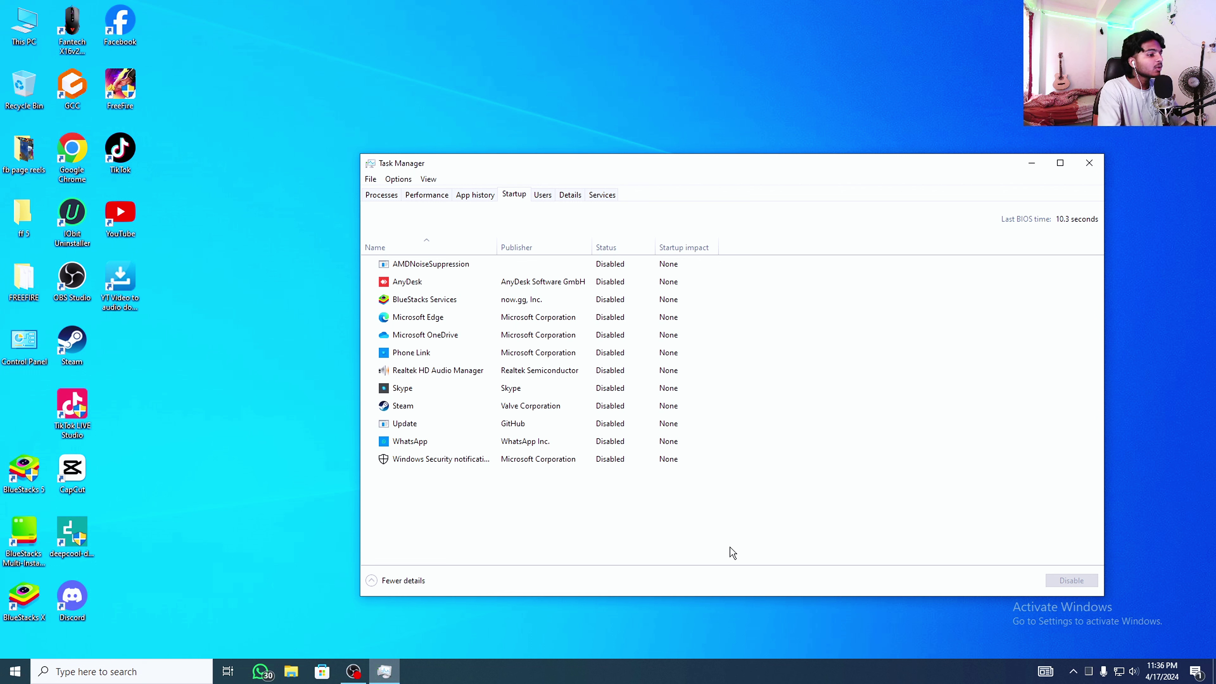
# Enable AMDNoiseSuppression, AnyDesk and BlueStacks Services as startup programs
pyautogui.click(604, 272)
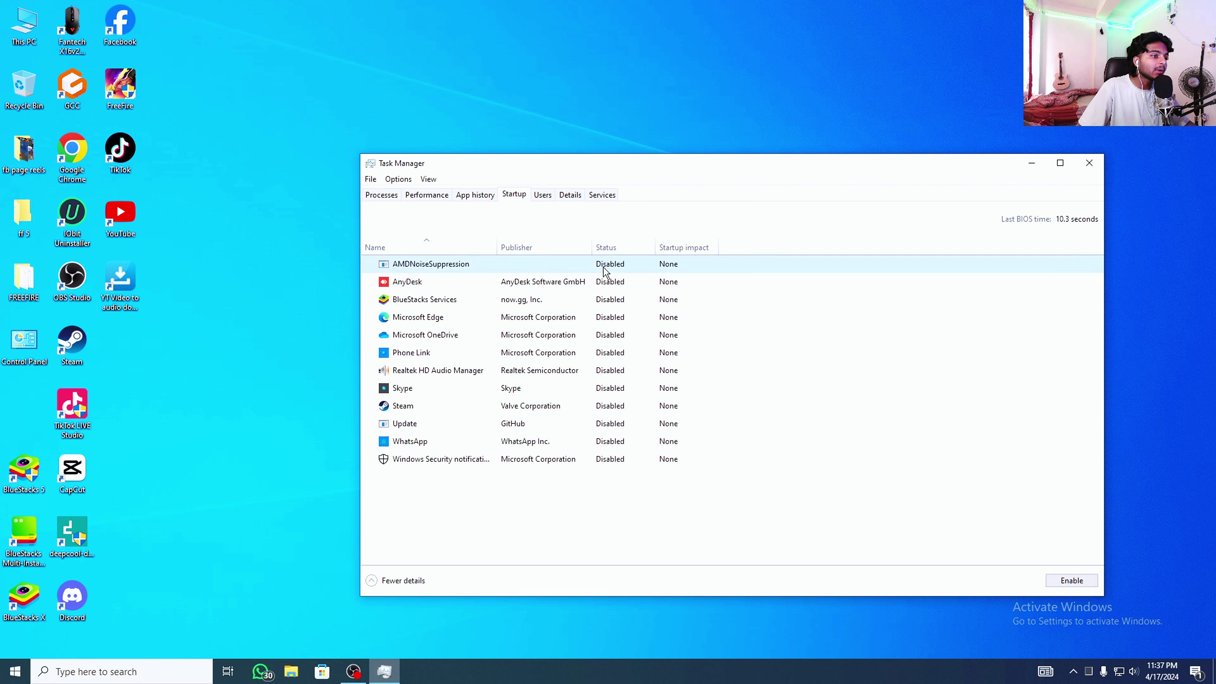
pyautogui.rightClick(604, 273)
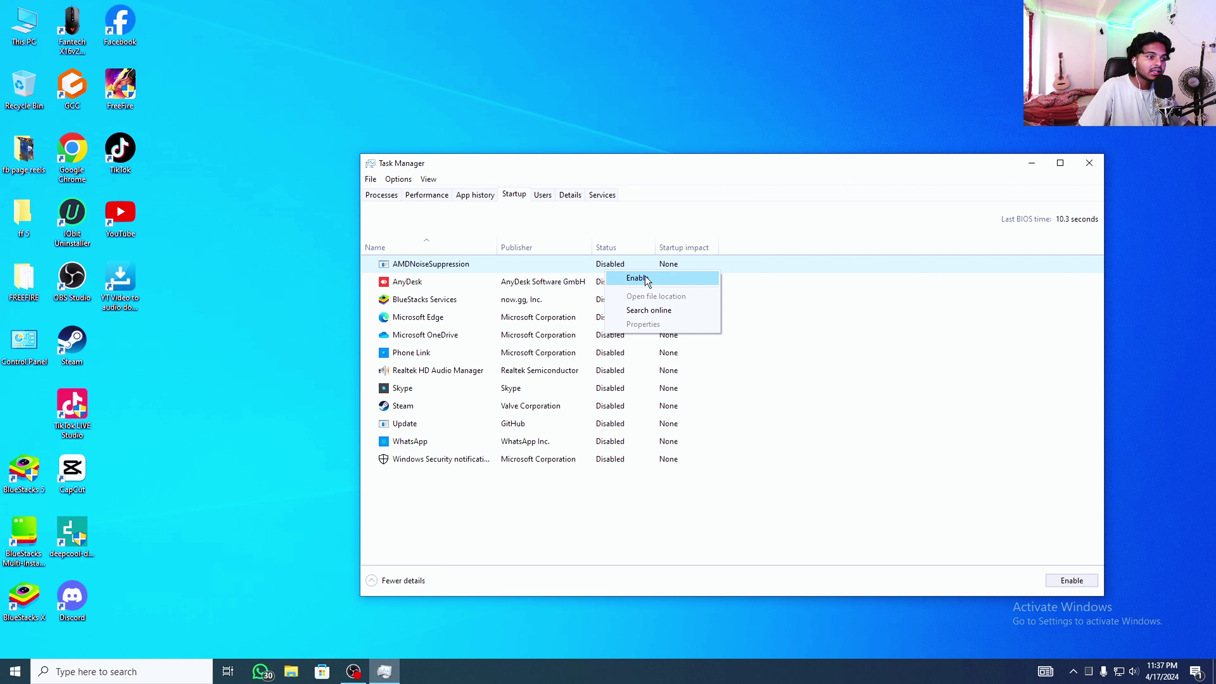
pyautogui.click(603, 510)
pyautogui.rightClick(609, 269)
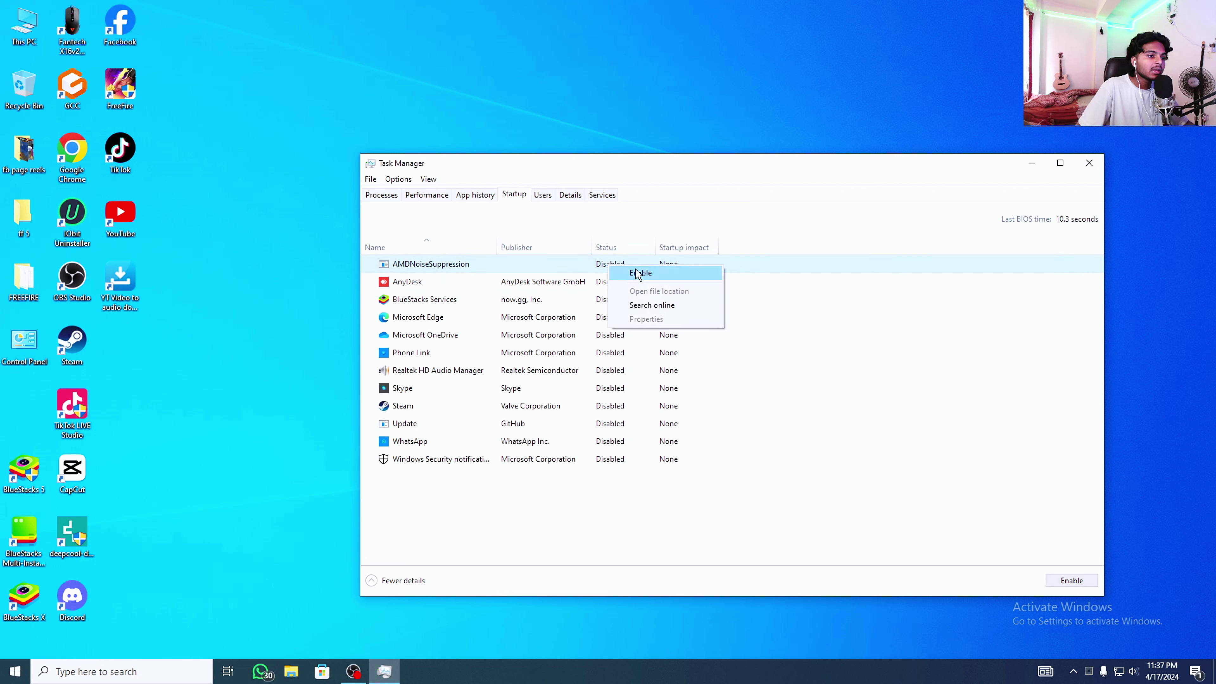
pyautogui.click(622, 277)
pyautogui.rightClick(606, 282)
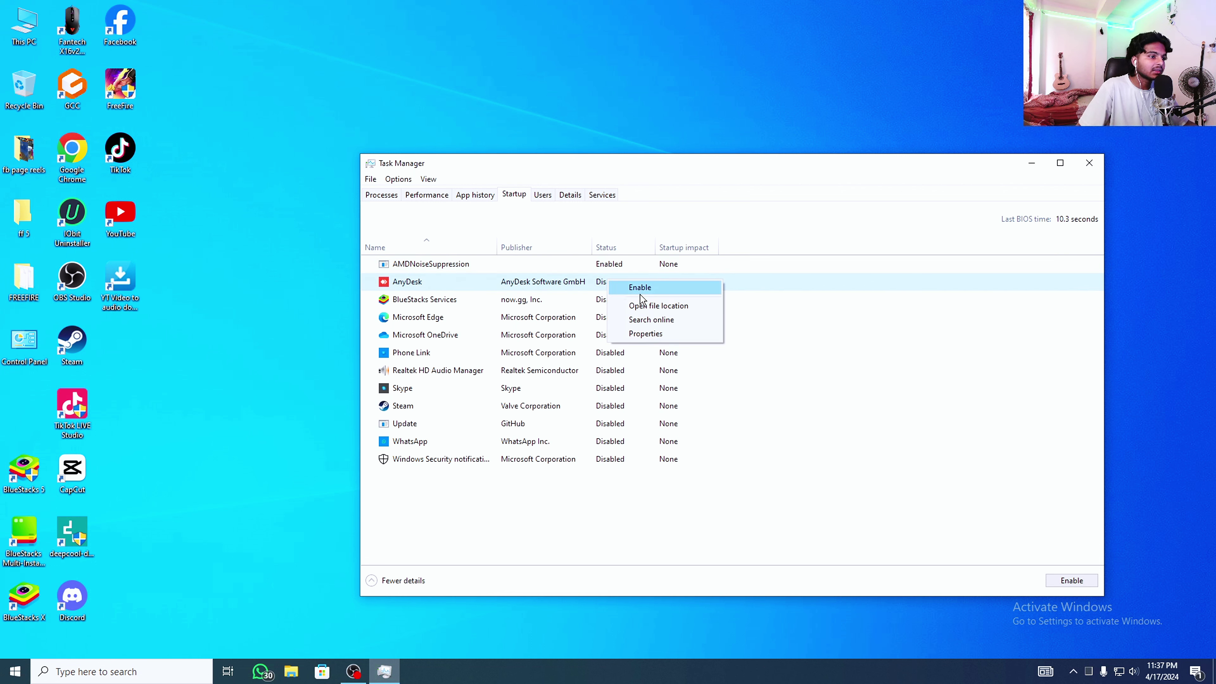
pyautogui.click(639, 286)
pyautogui.rightClick(604, 298)
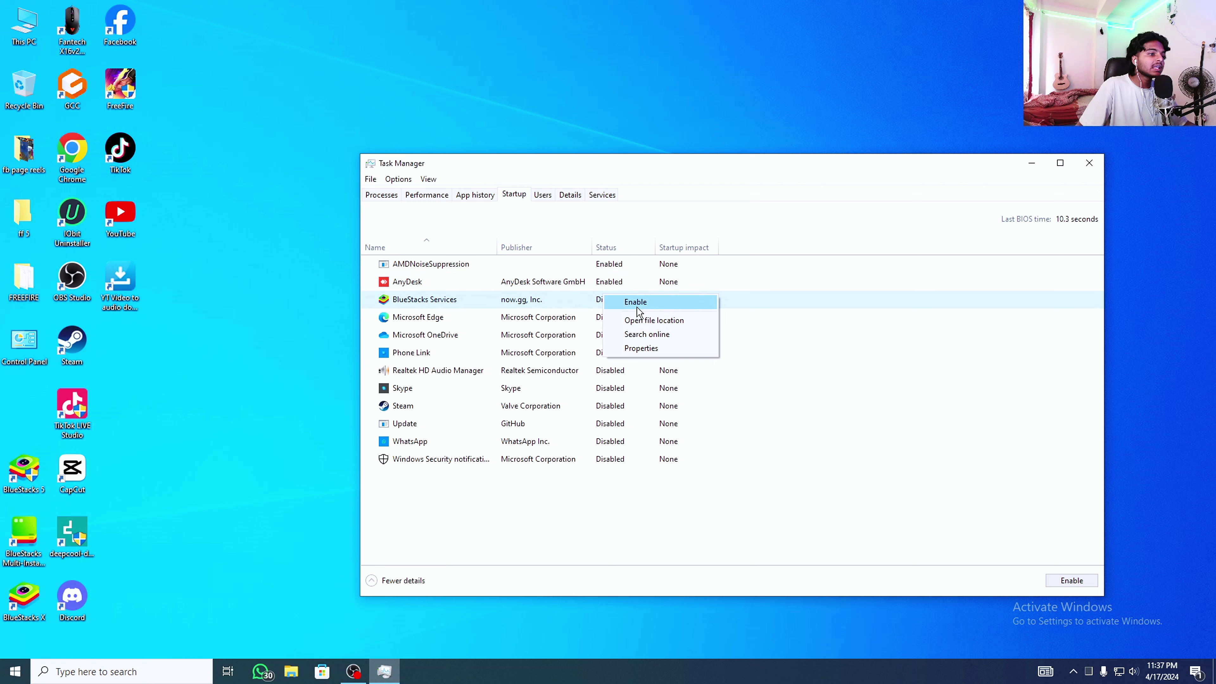
pyautogui.click(635, 304)
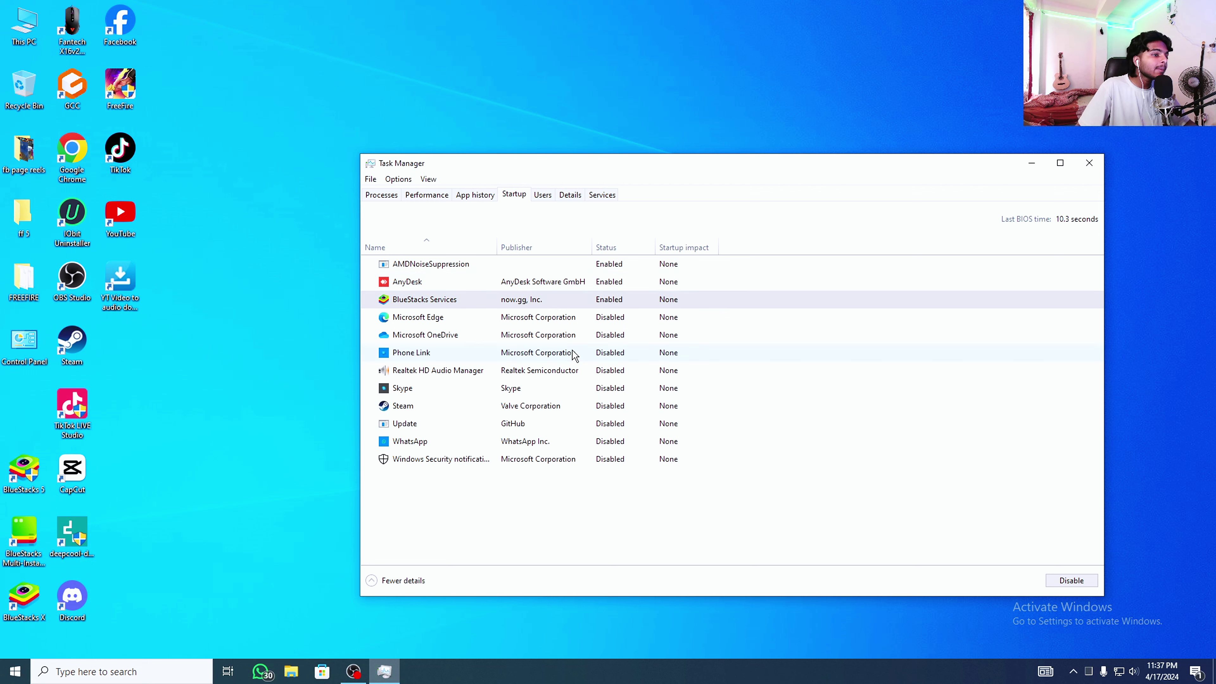
# Disable the AMDNoiseSuppression, AnyDesk and BlueStacks Services startup programs
pyautogui.rightClick(604, 265)
pyautogui.click(622, 274)
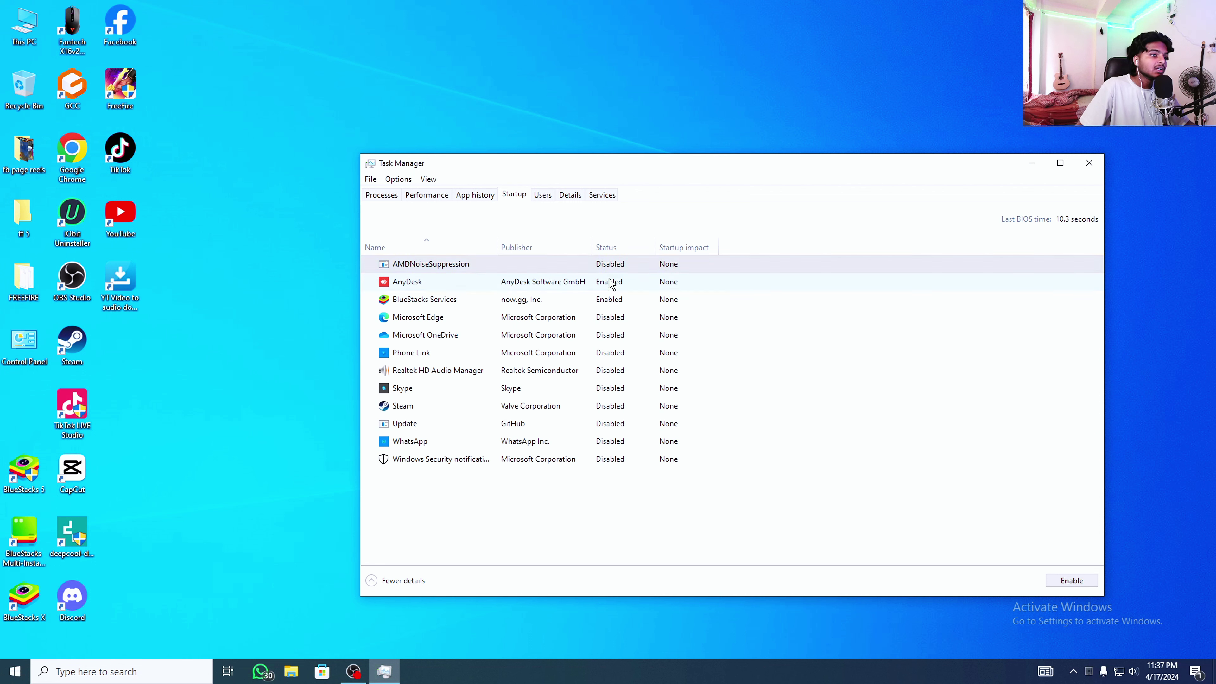
pyautogui.rightClick(612, 282)
pyautogui.click(637, 290)
pyautogui.rightClick(613, 302)
pyautogui.click(638, 310)
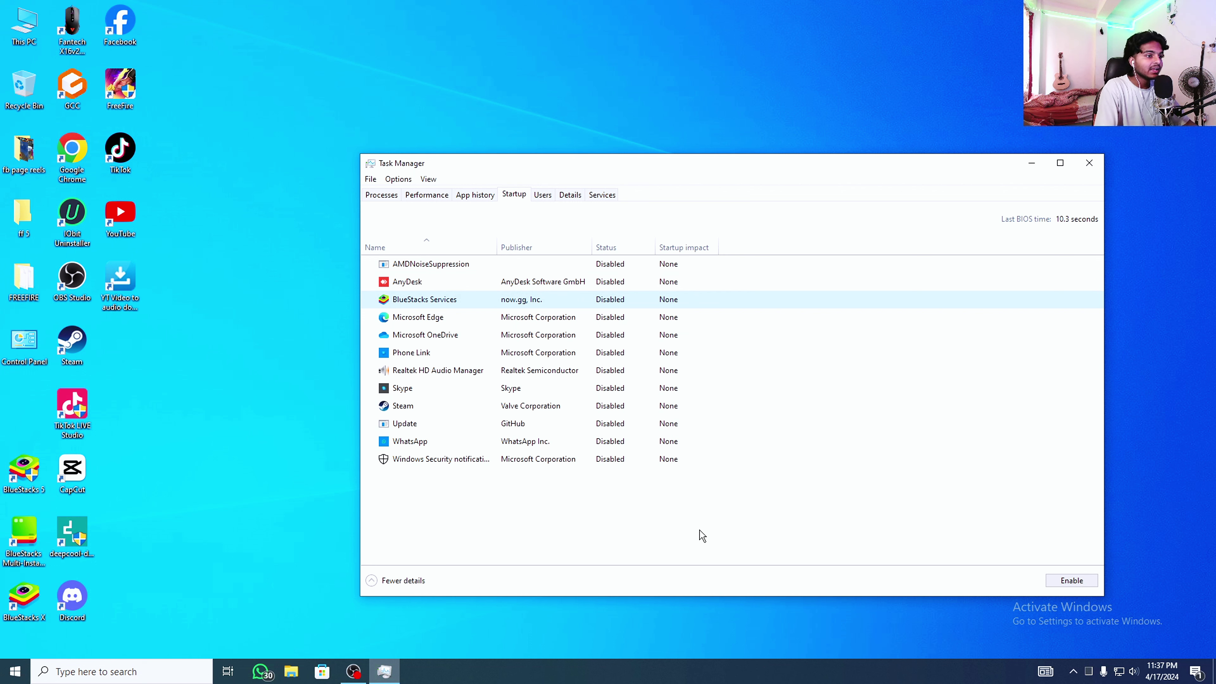
# Close Task Manager and refresh the desktop
pyautogui.click(1096, 164)
pyautogui.rightClick(657, 64)
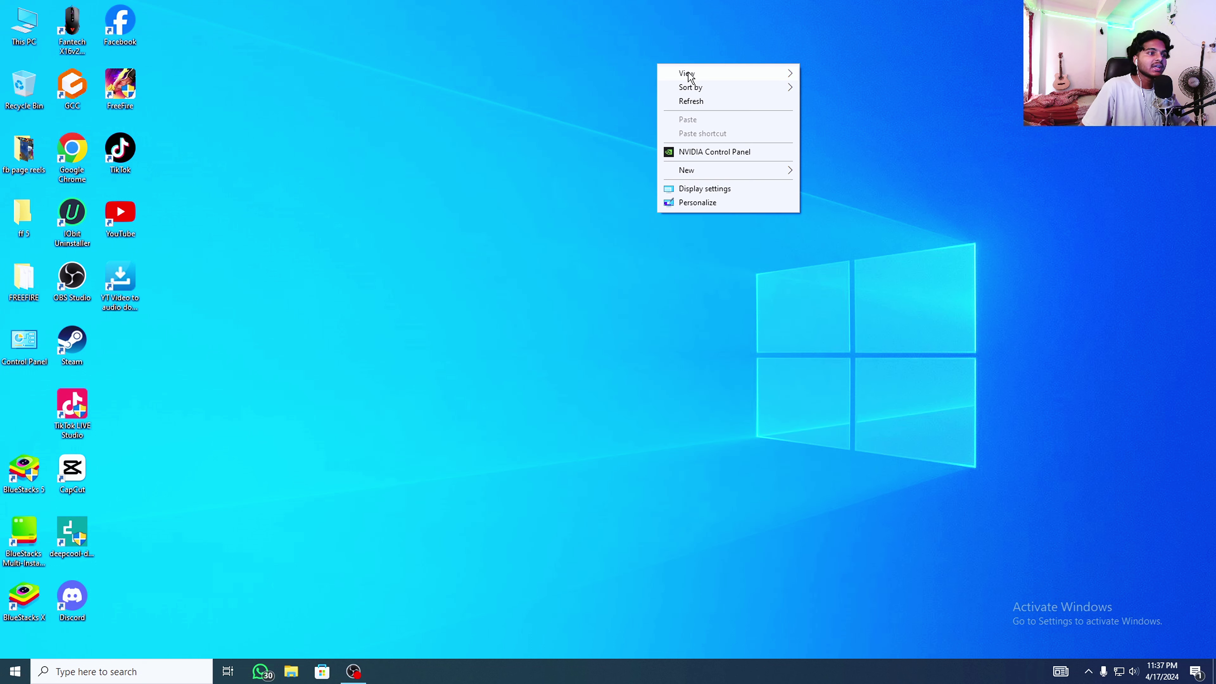
pyautogui.click(689, 102)
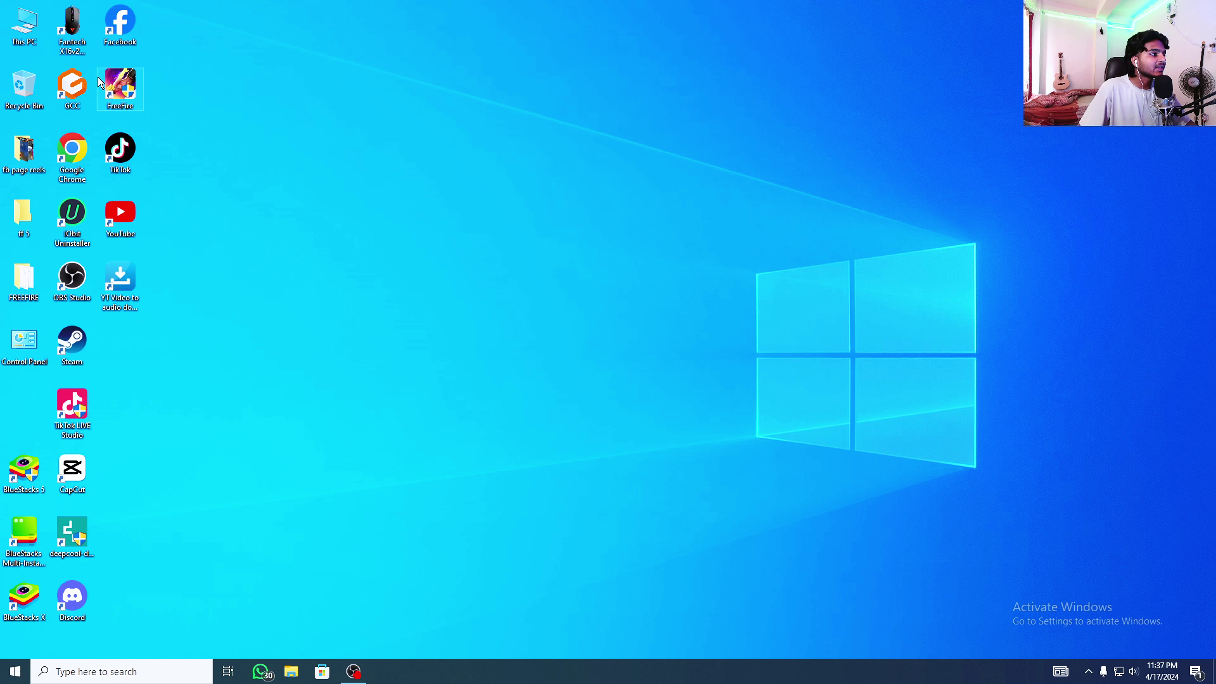
# Launch FreeFire in BlueStacks App Player, and check the startup programs in Task Manager before closing it
pyautogui.doubleClick(142, 92)
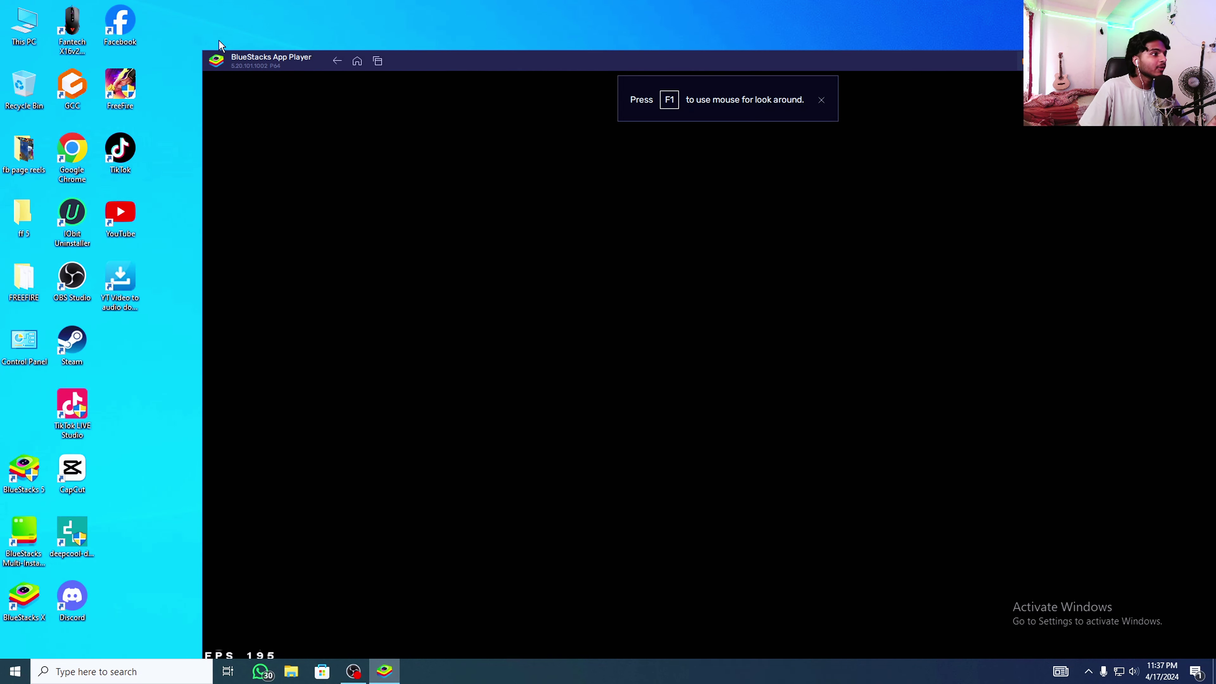
pyautogui.rightClick(563, 680)
pyautogui.click(608, 617)
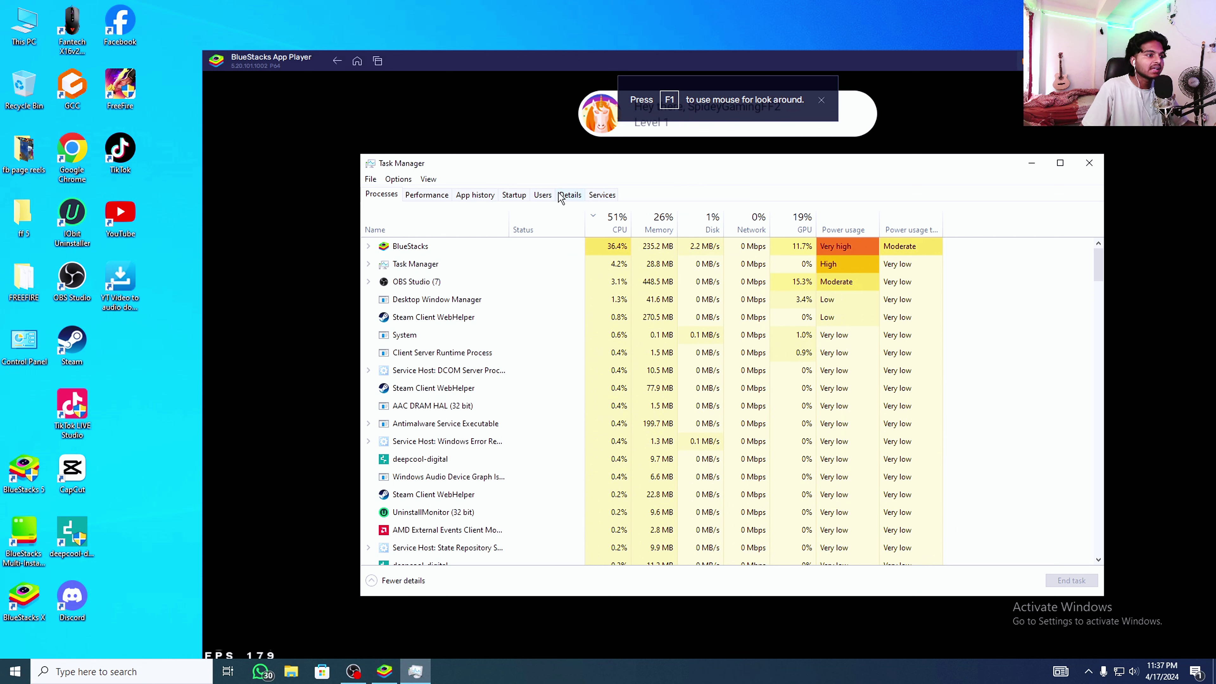
pyautogui.click(514, 195)
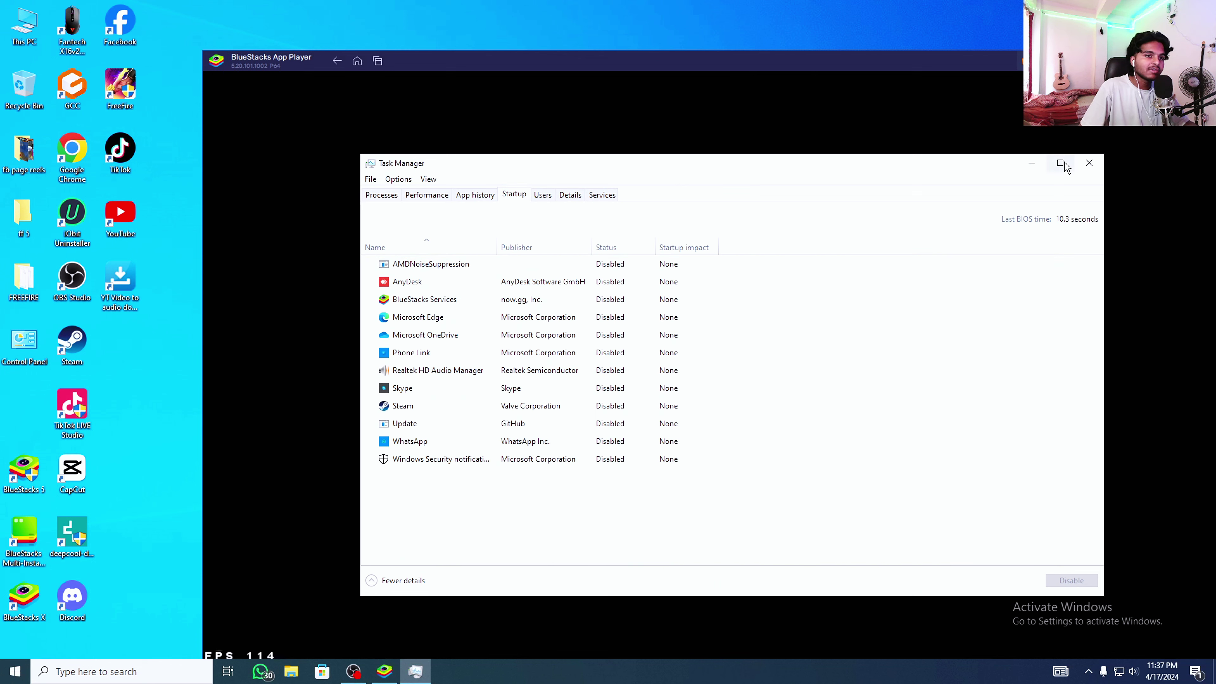
pyautogui.click(1088, 163)
# Close BlueStacks App Player, confirming the exit, and refresh the desktop
pyautogui.moveTo(978, 72); pyautogui.dragTo(699, 57)
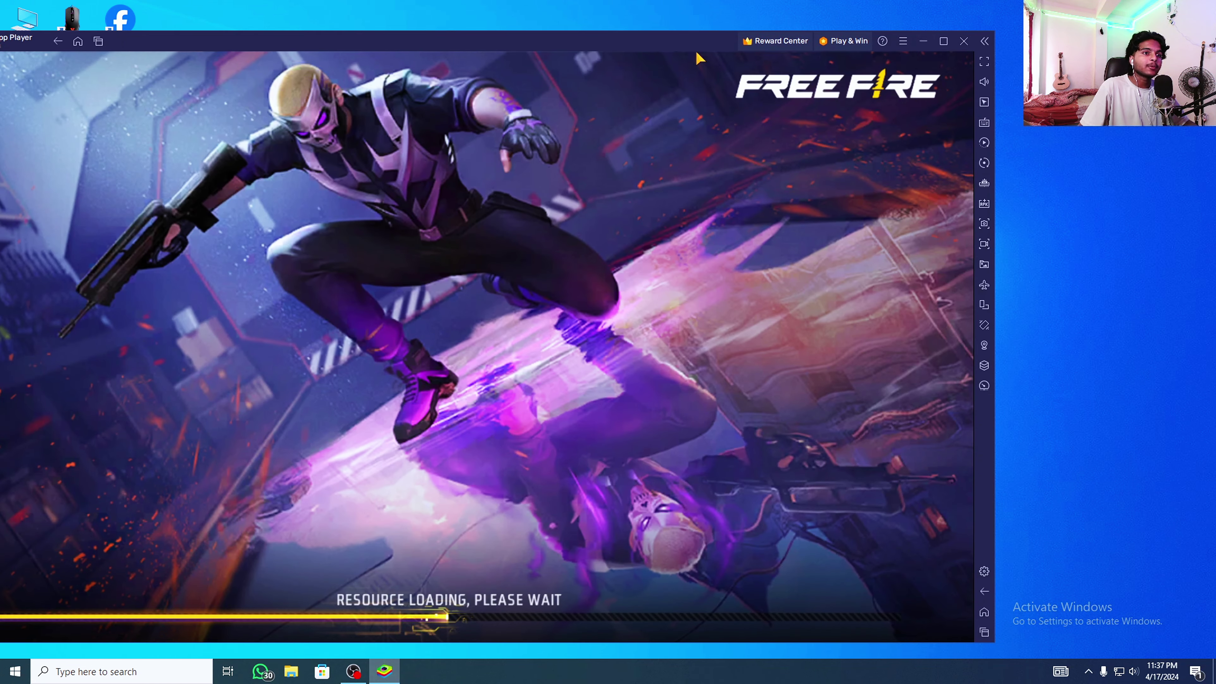
pyautogui.click(967, 48)
pyautogui.click(524, 361)
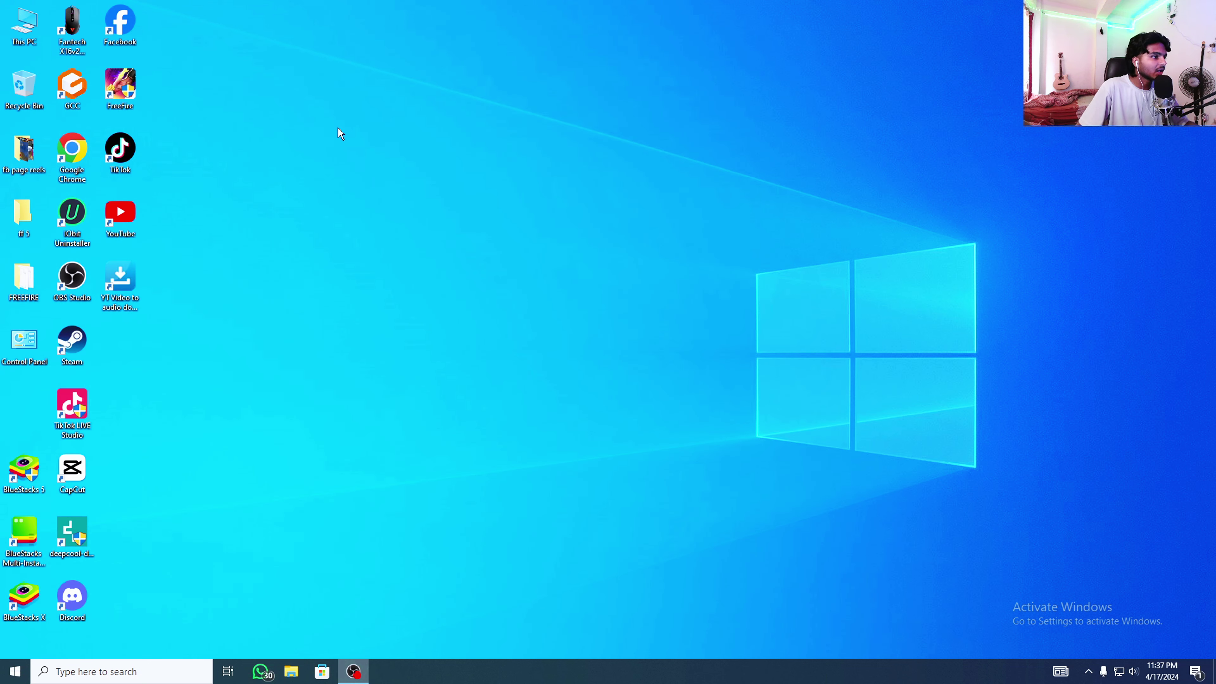
pyautogui.rightClick(338, 129)
pyautogui.click(399, 172)
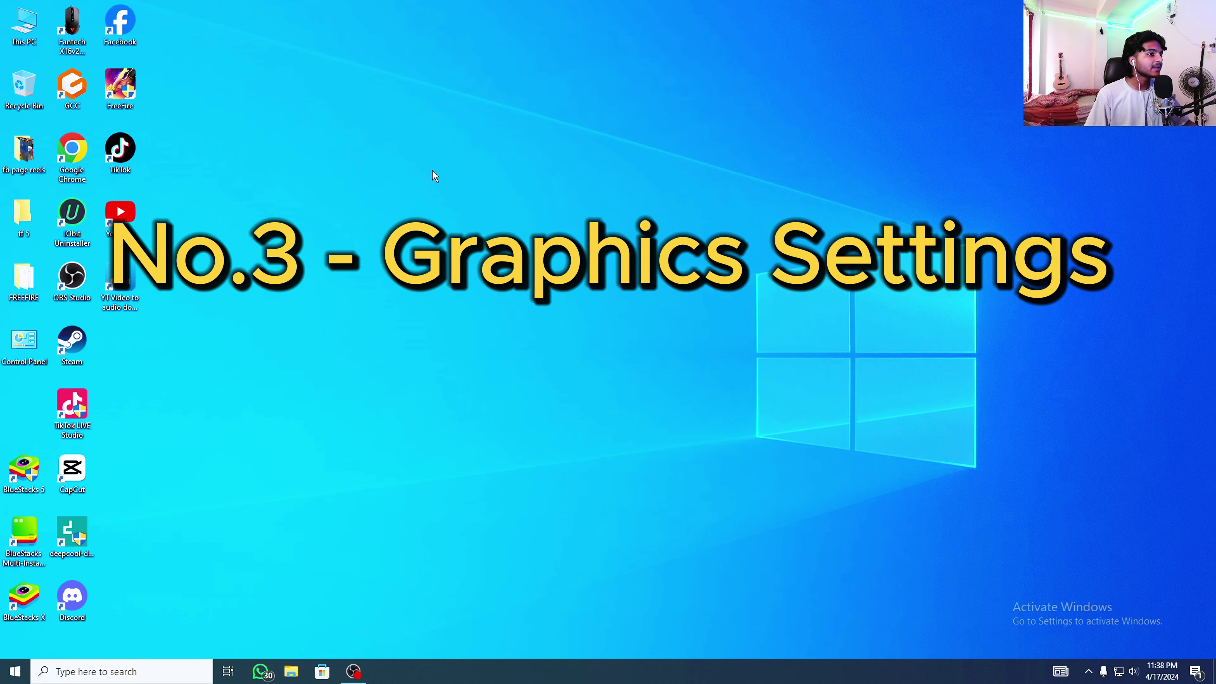
# Open the Windows Graphics settings from the display settings
pyautogui.rightClick(488, 2)
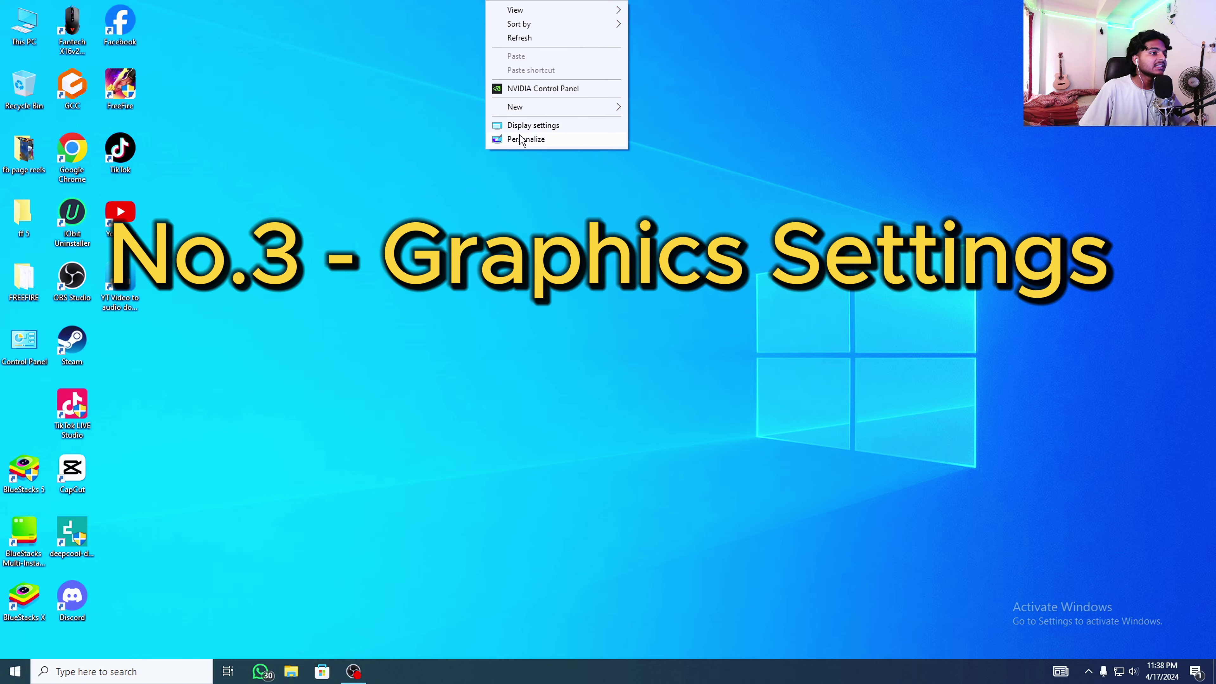
pyautogui.click(525, 125)
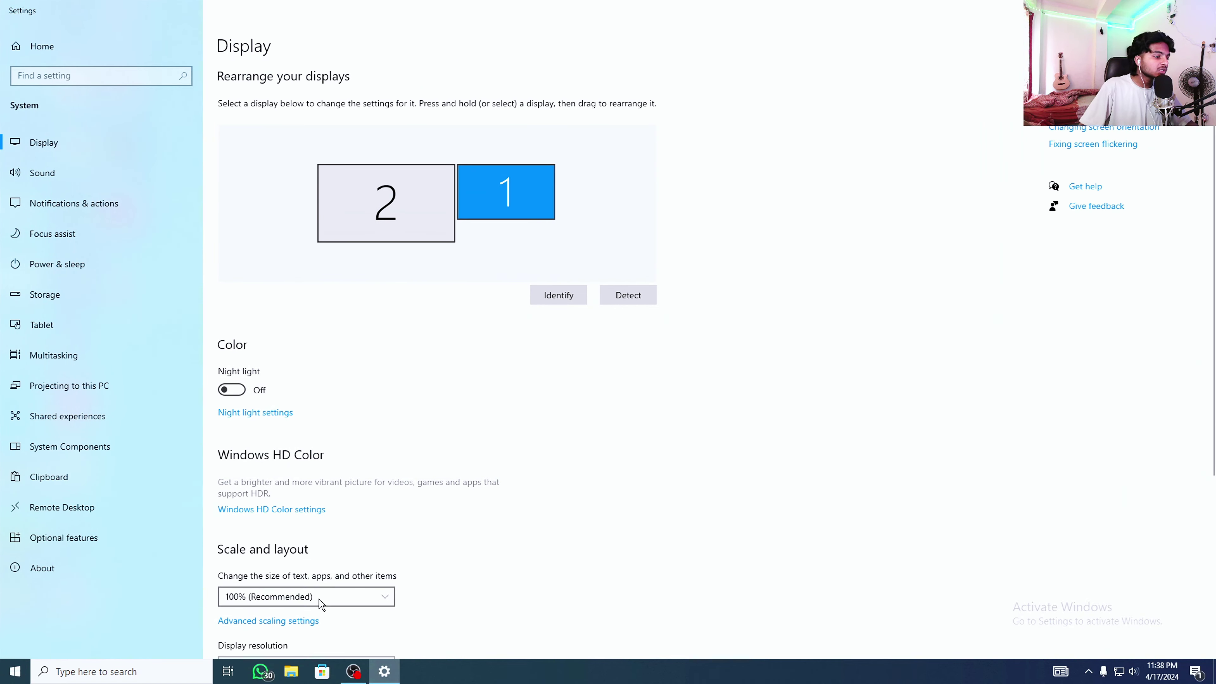
pyautogui.scroll(-3, 259, 502)
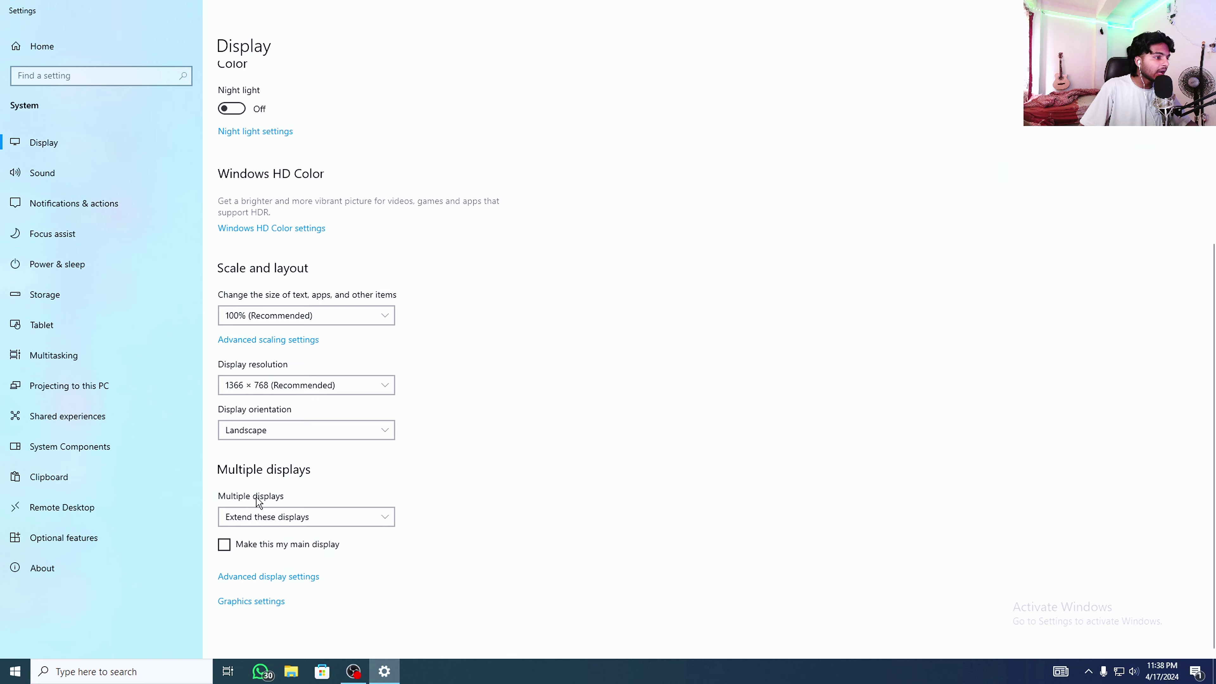
pyautogui.click(252, 600)
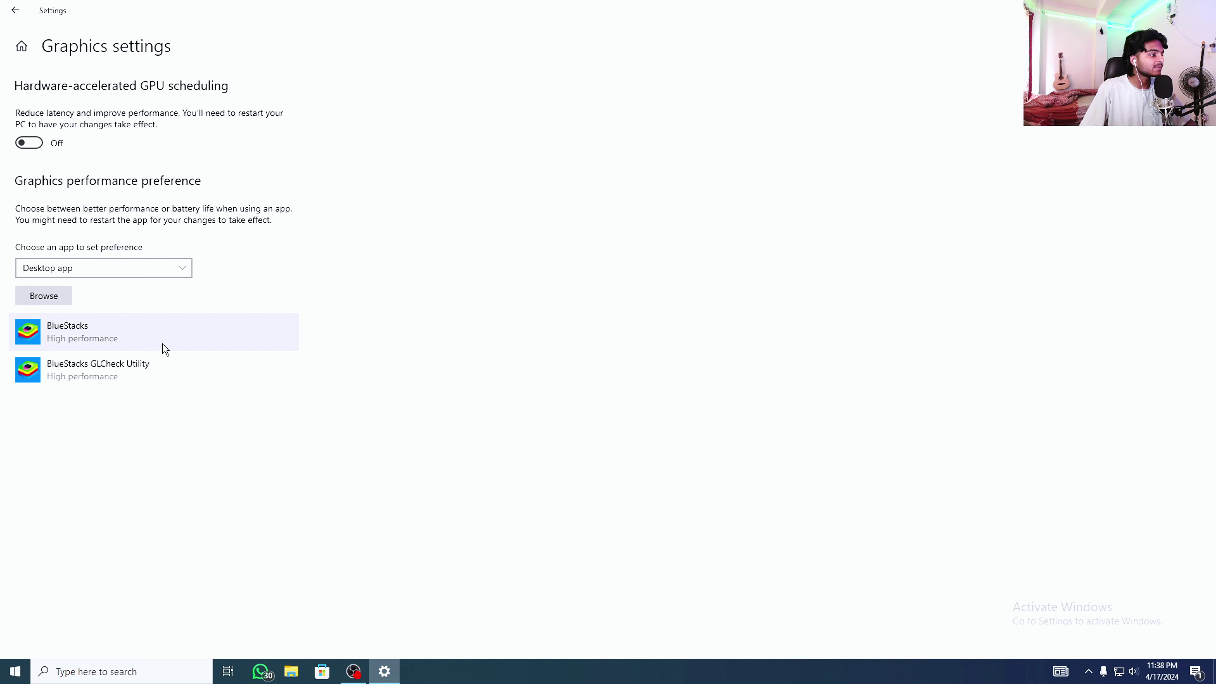
# Browse for a desktop app to set a graphics preference, opening the BlueStacks_nxt folder under Program Files on Local Disk (C:)
pyautogui.click(57, 301)
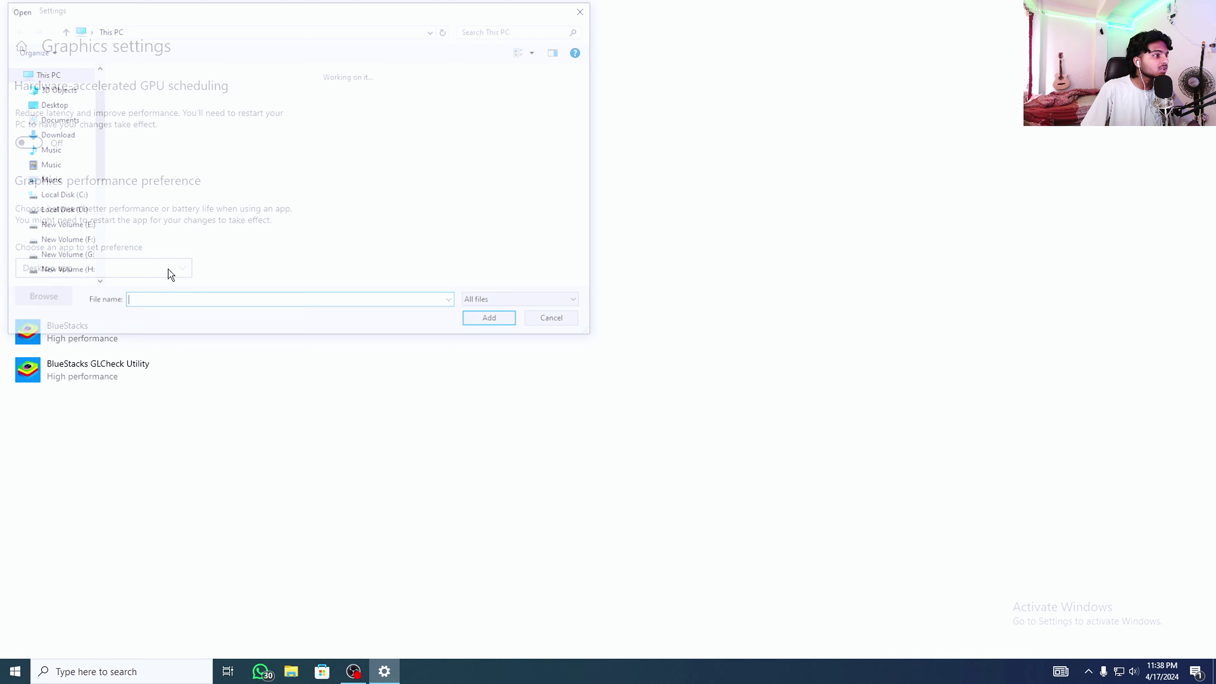
pyautogui.doubleClick(485, 257)
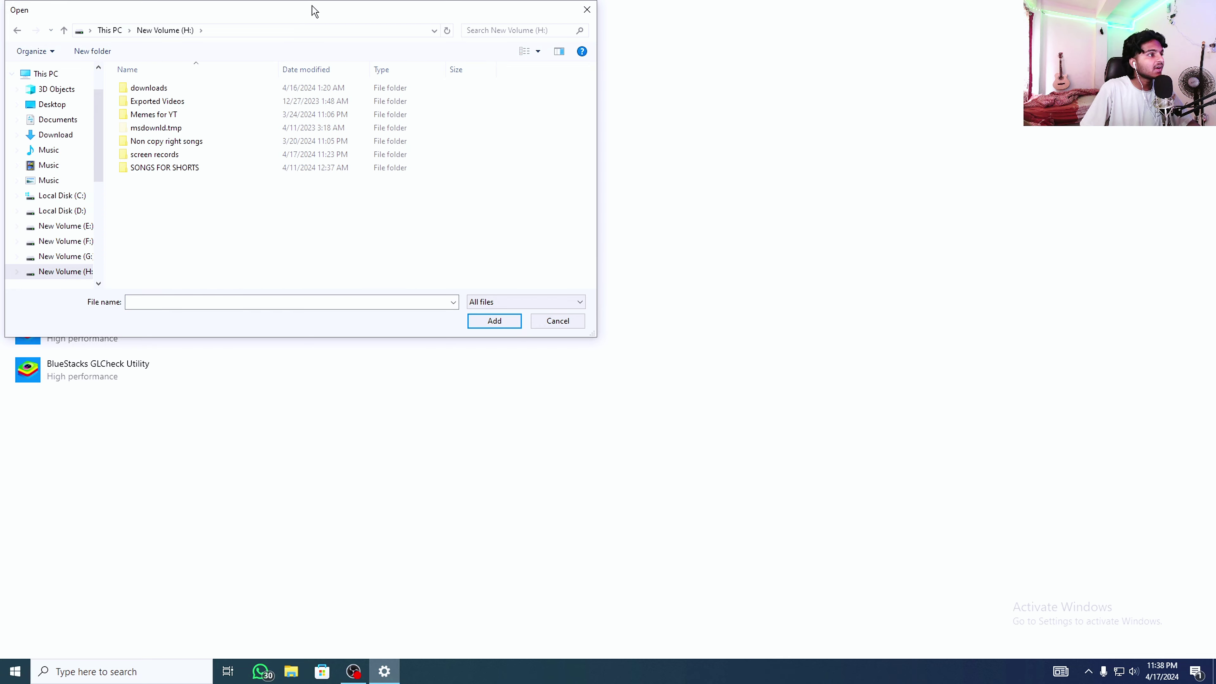
pyautogui.moveTo(313, 10); pyautogui.dragTo(477, 22)
pyautogui.click(180, 42)
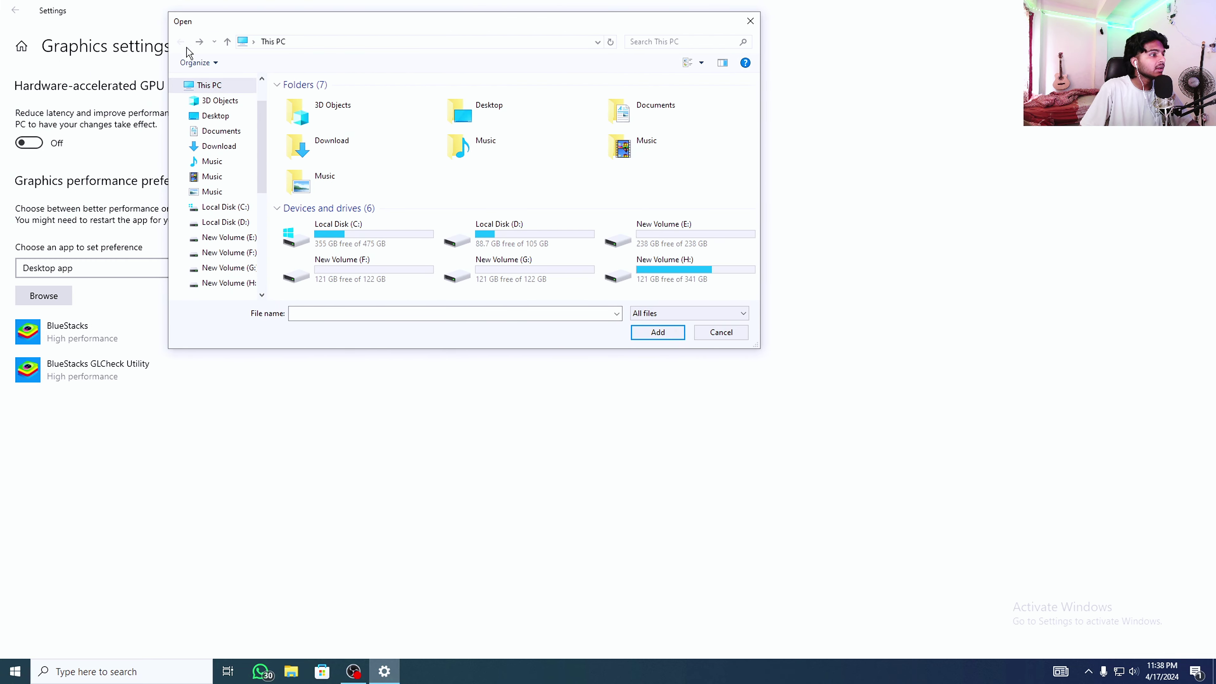
pyautogui.doubleClick(373, 237)
pyautogui.doubleClick(325, 151)
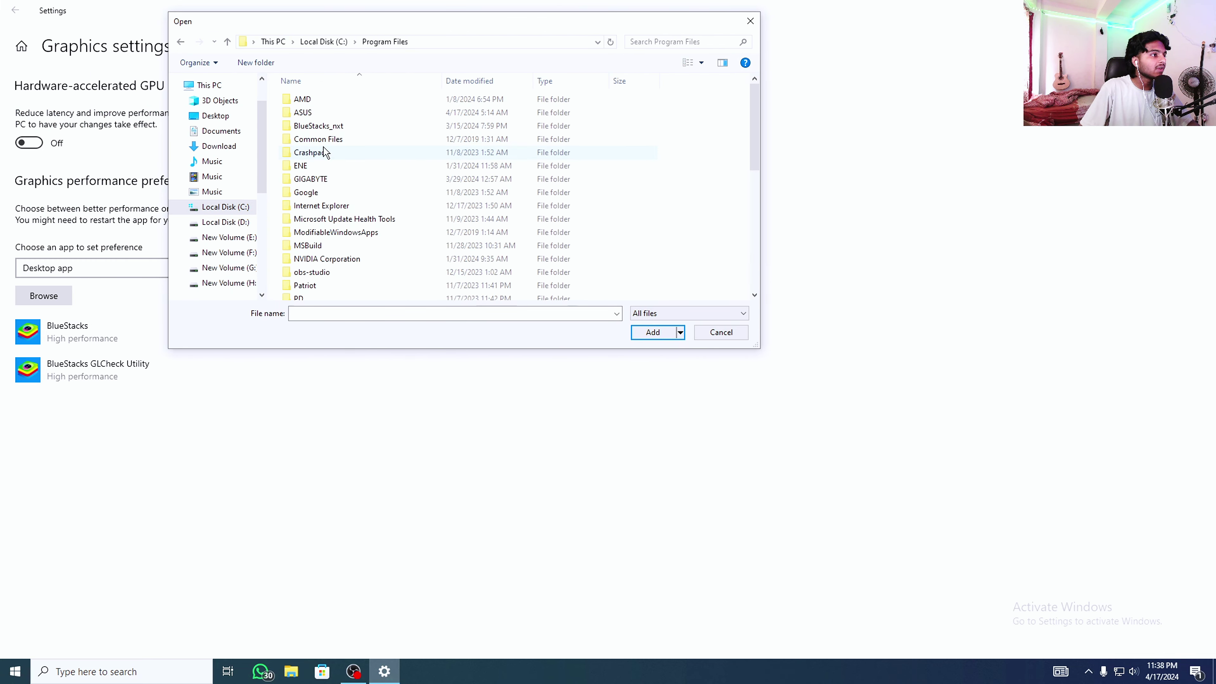
pyautogui.doubleClick(318, 126)
# Select the HD-GLCheck application in the BlueStacks_nxt folder, and close the file dialog without adding it
pyautogui.scroll(-5, 353, 220)
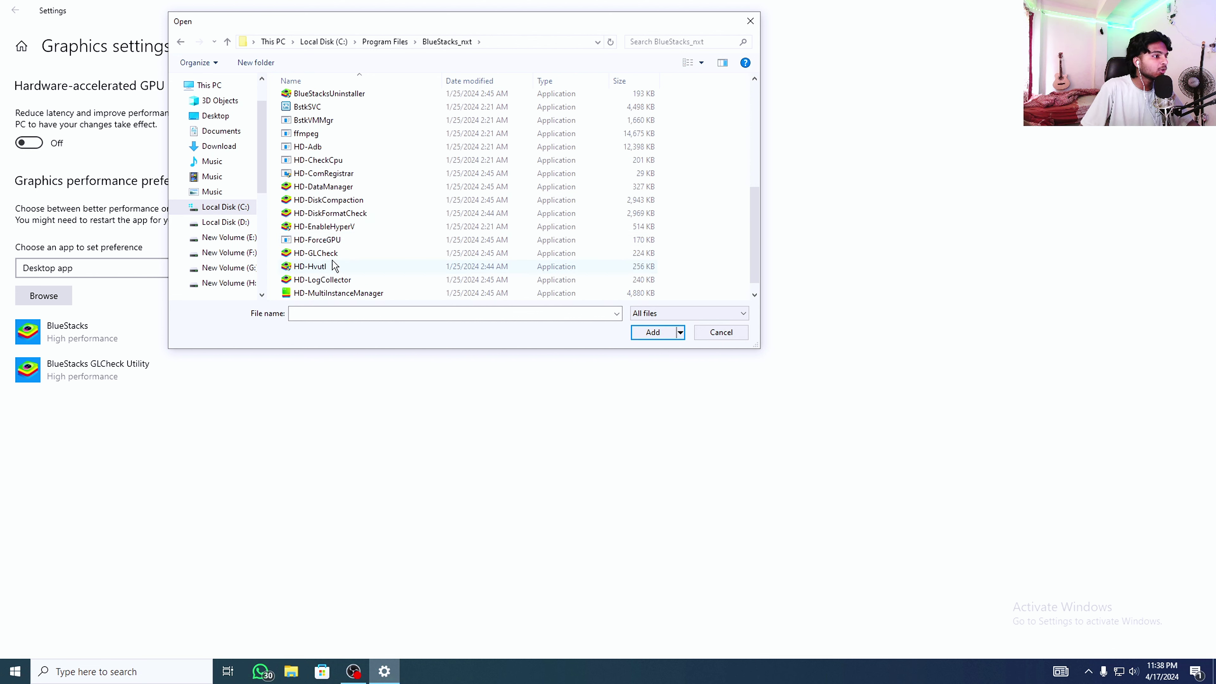
pyautogui.scroll(-1, 363, 269)
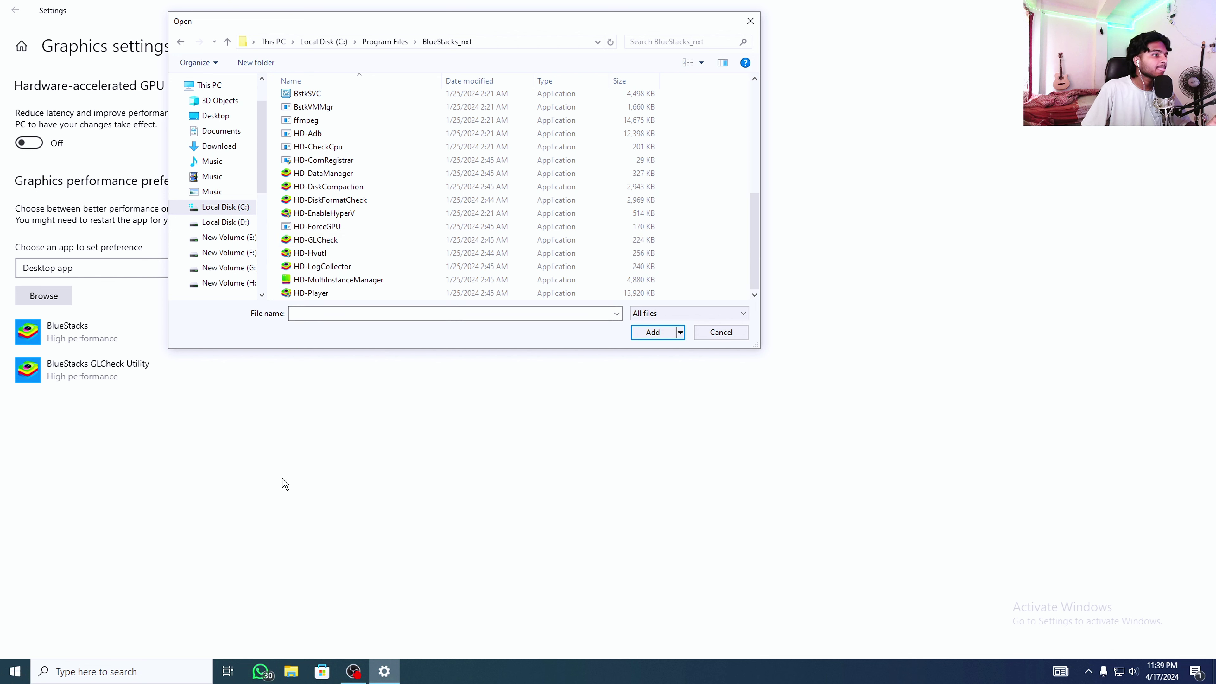
pyautogui.click(316, 241)
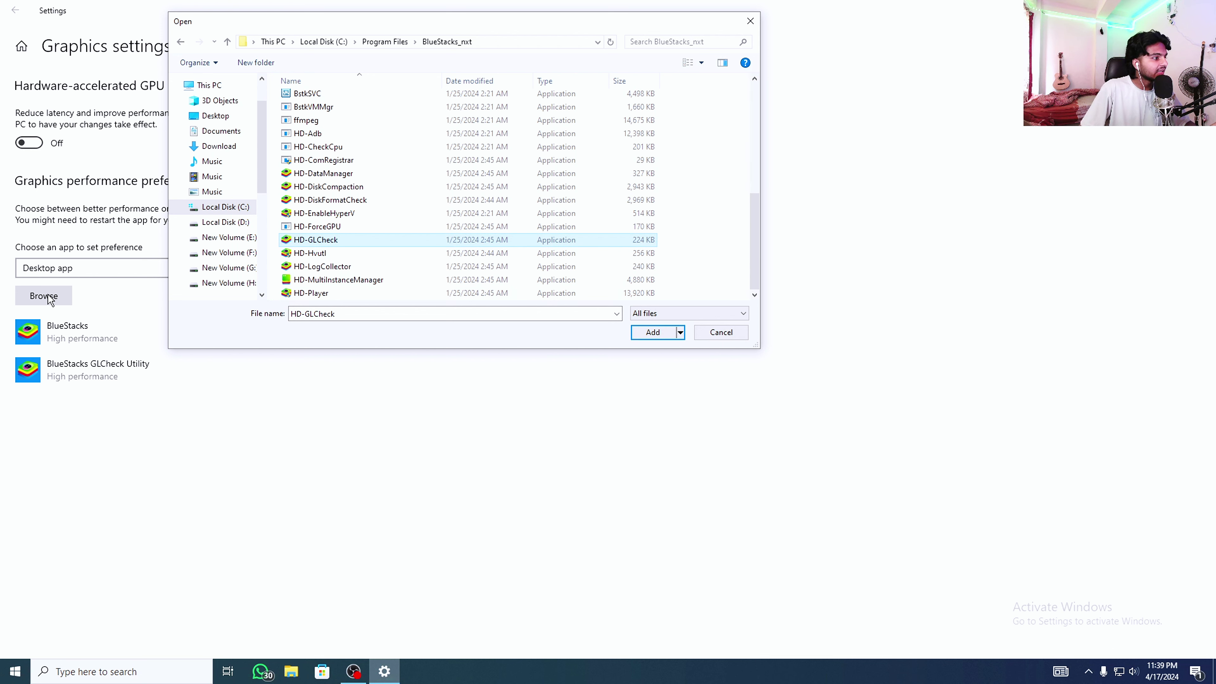
pyautogui.click(753, 22)
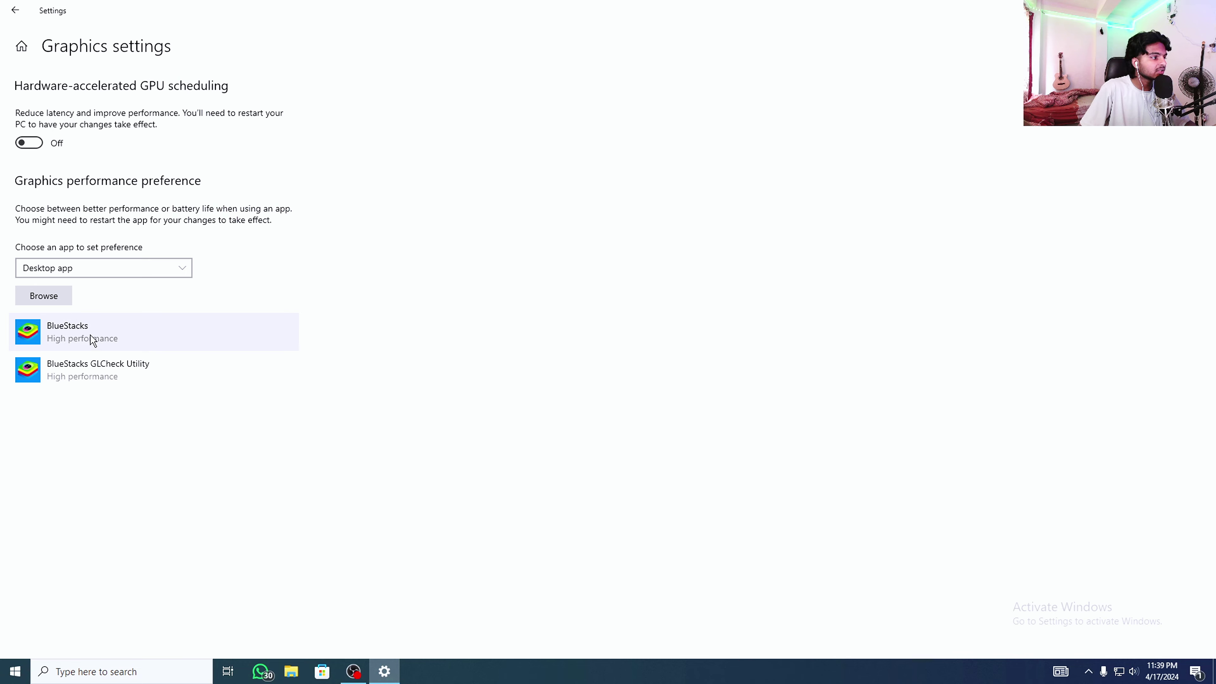
# Check the graphics preference options for BlueStacks and cancel without changing them
pyautogui.click(46, 337)
pyautogui.click(224, 385)
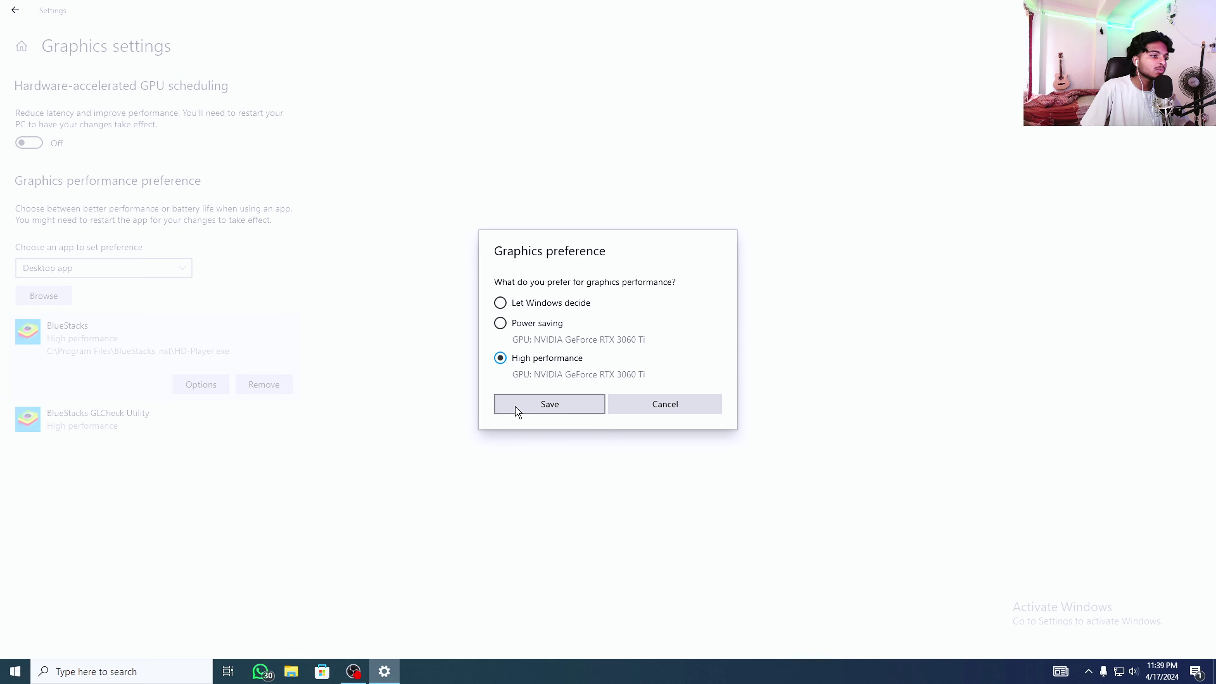
pyautogui.click(646, 409)
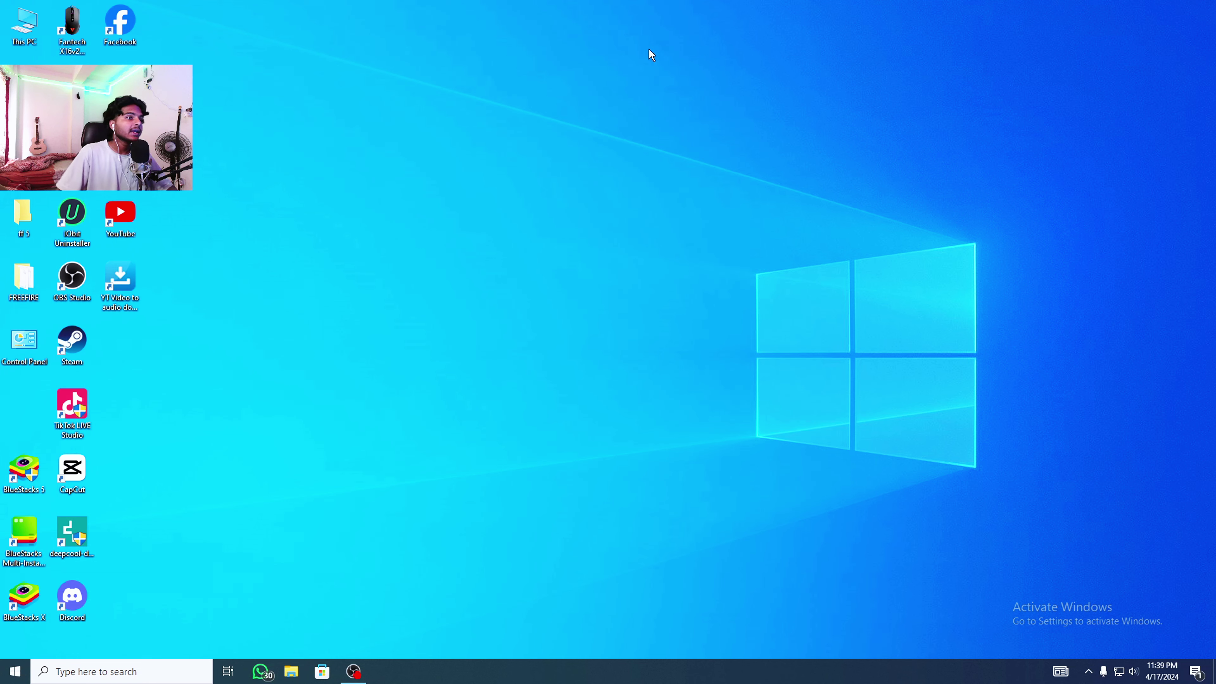
# Launch NVIDIA Control Panel from the desktop and open the Adjust Image Settings with Preview page
pyautogui.rightClick(650, 32)
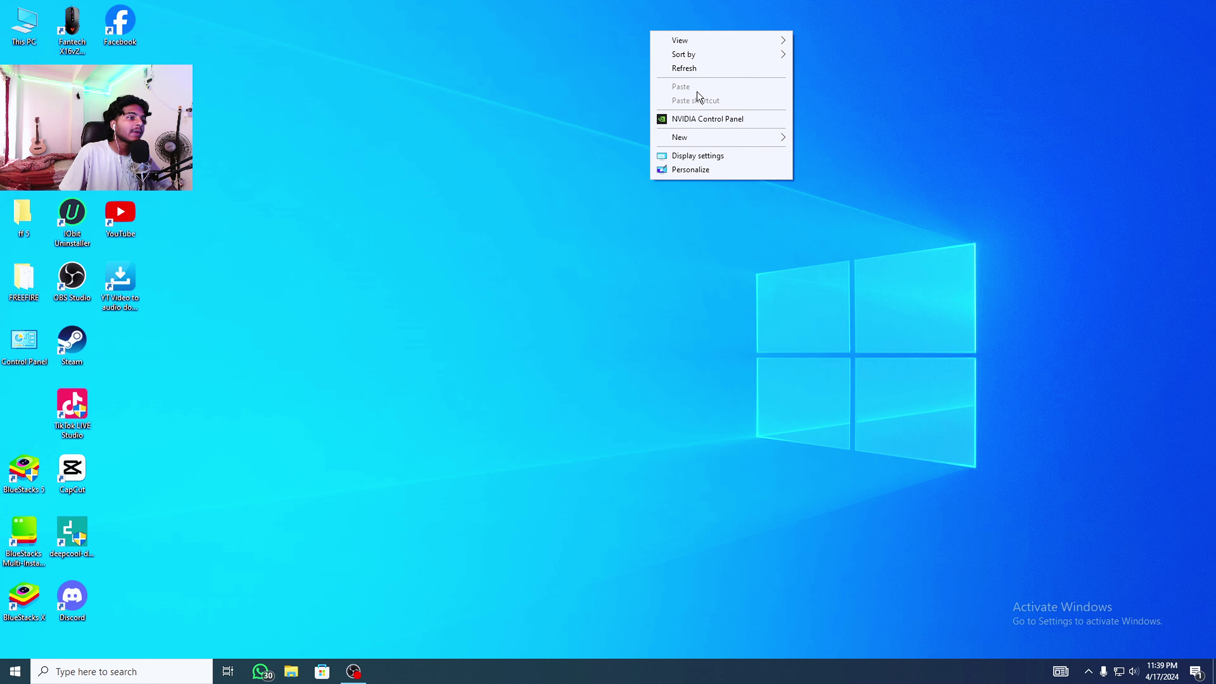
pyautogui.click(703, 120)
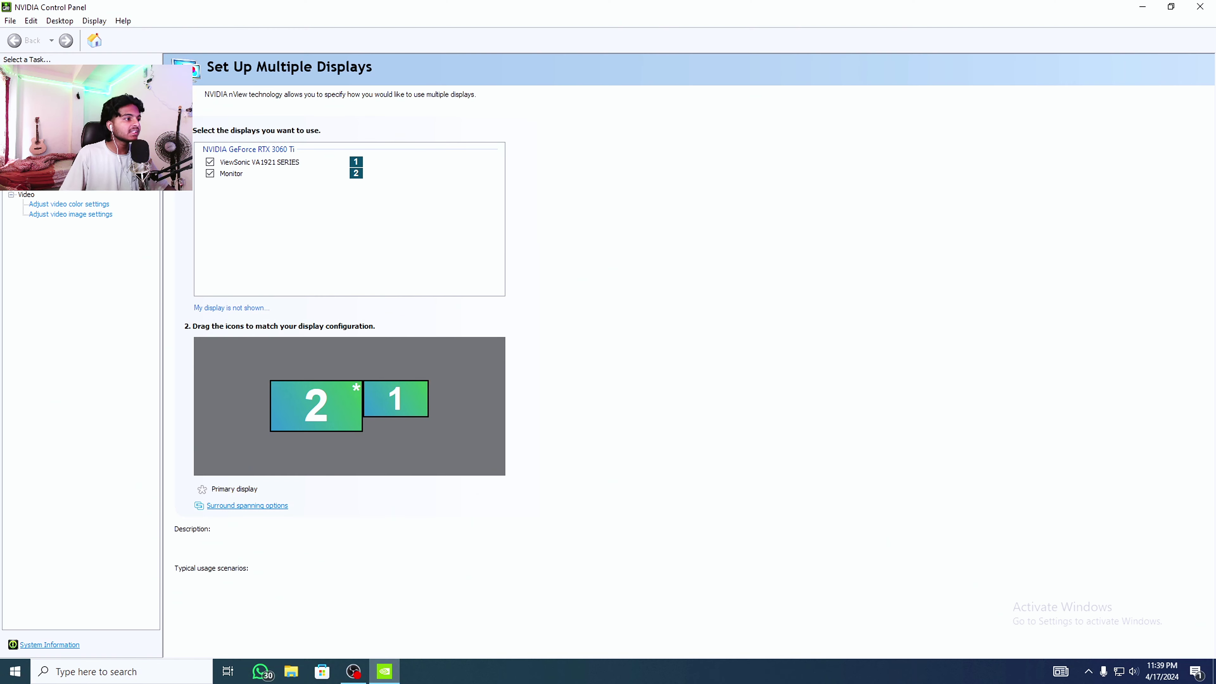
pyautogui.click(63, 80)
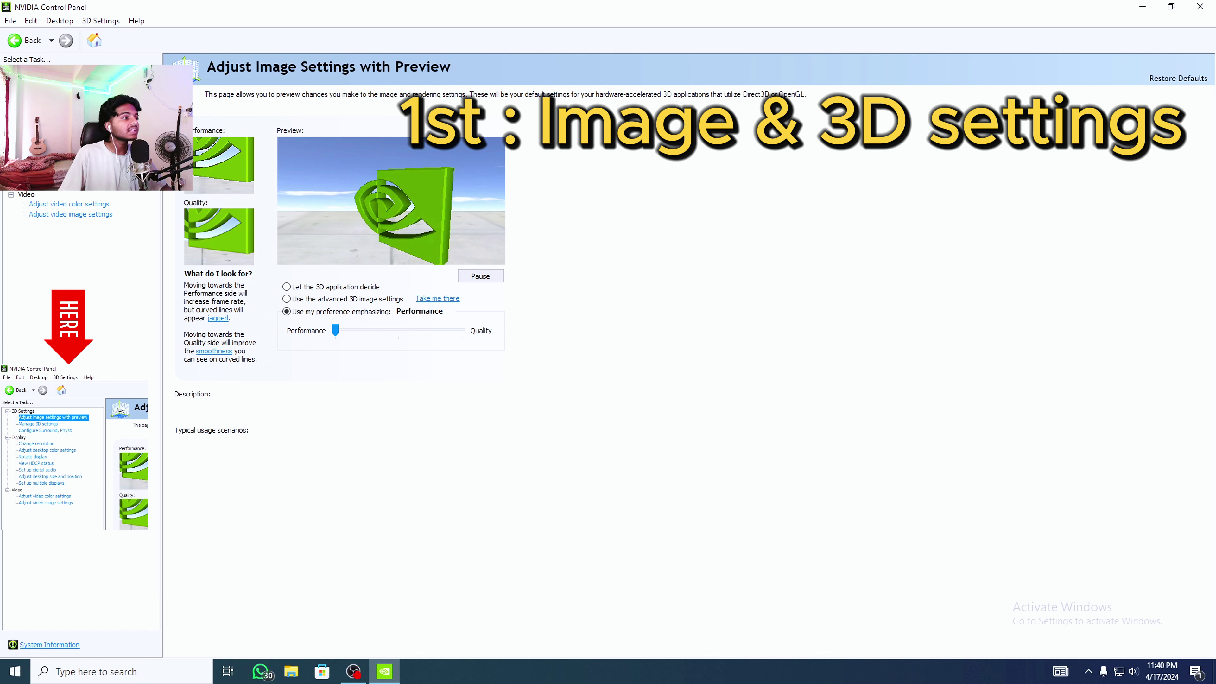
# Set the image settings to use my preference emphasizing Performance, and apply the change
pyautogui.click(287, 299)
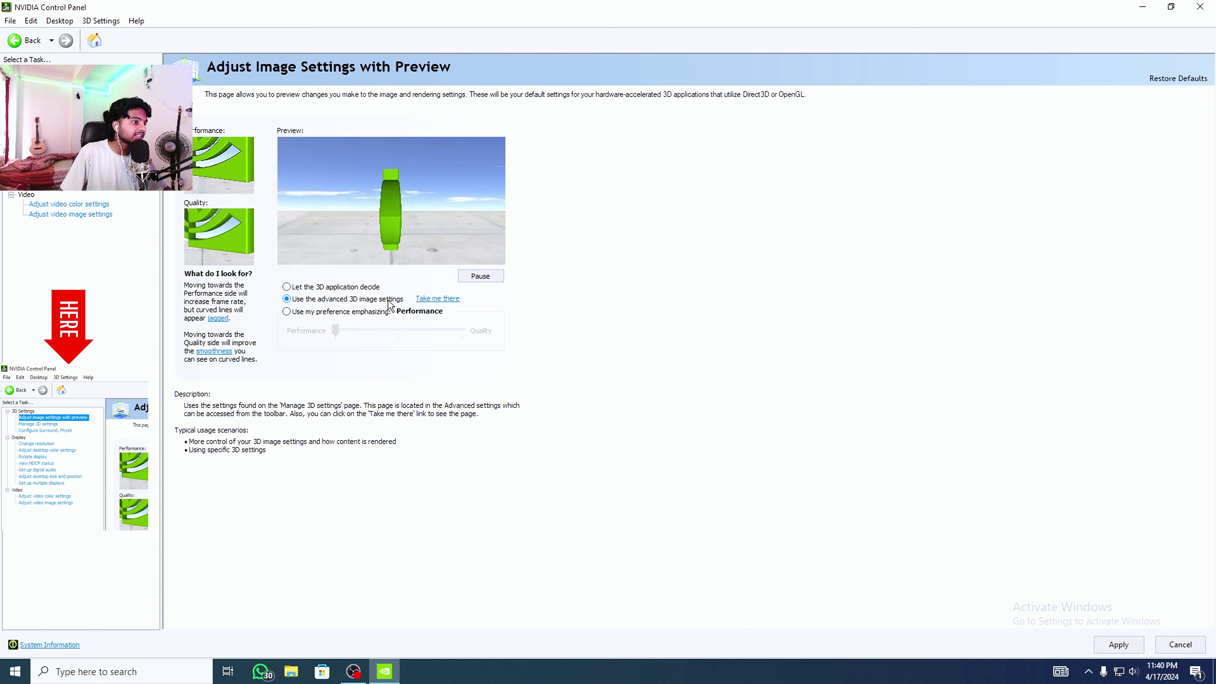
pyautogui.click(286, 311)
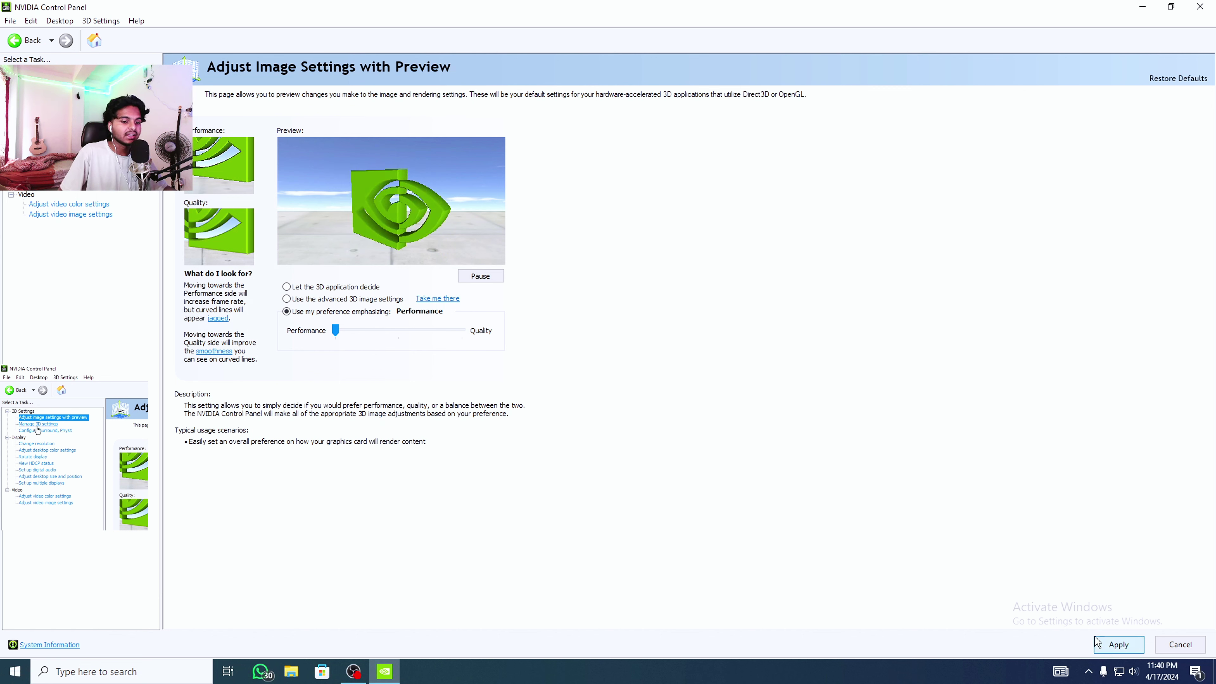
pyautogui.click(1128, 642)
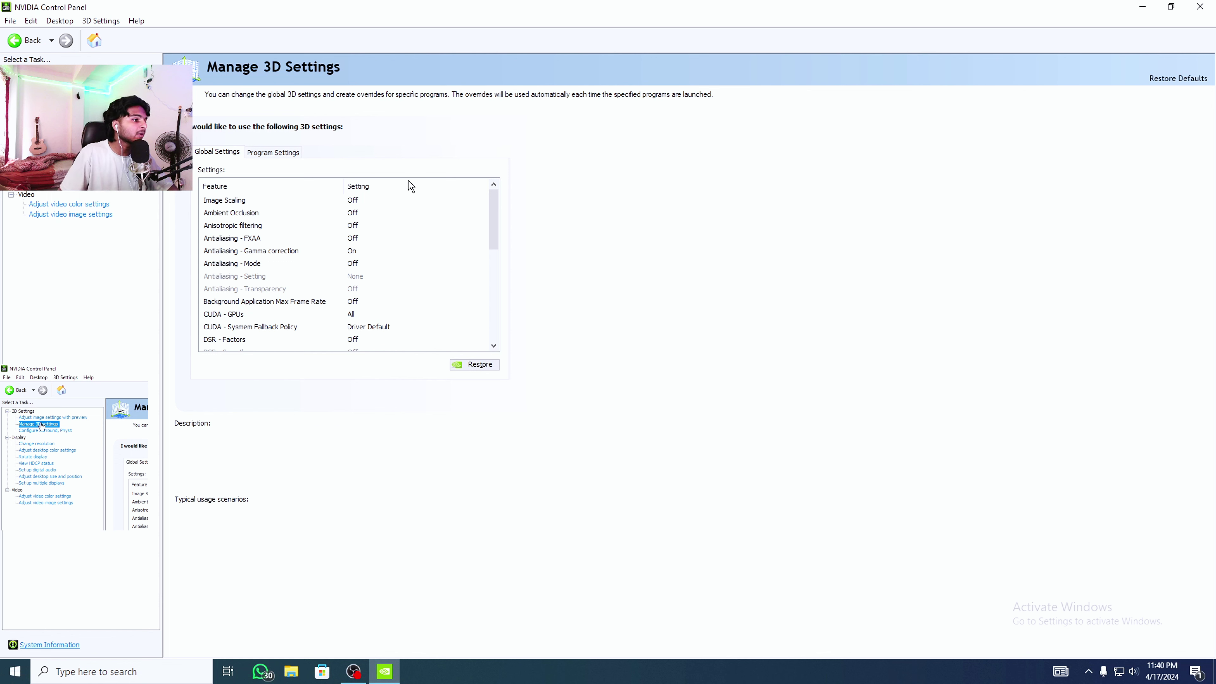
# Open the OpenGL rendering GPU choices in the global 3D settings
pyautogui.moveTo(493, 220); pyautogui.dragTo(500, 271)
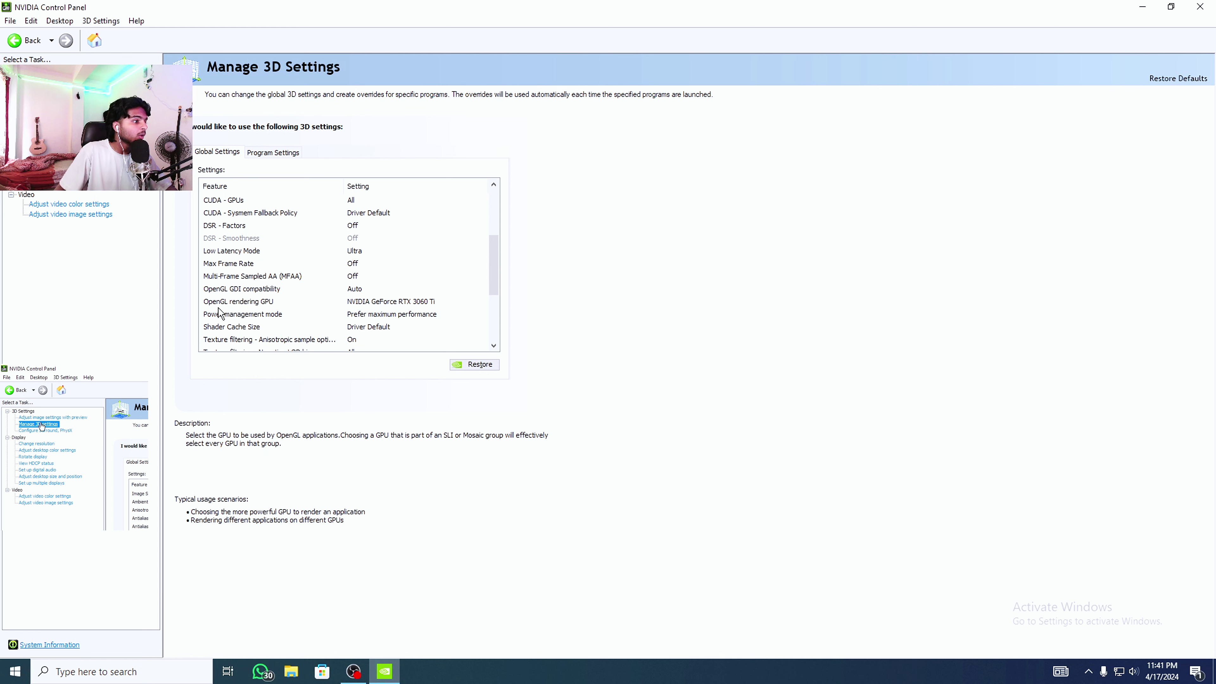
pyautogui.click(364, 300)
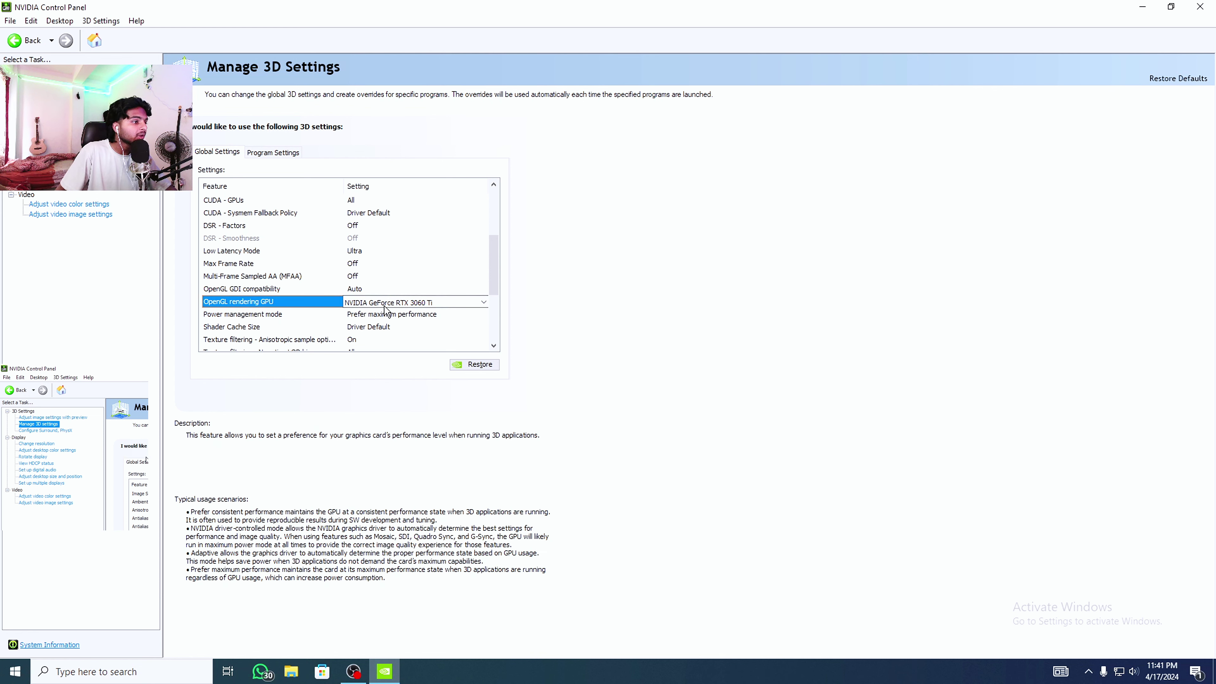
pyautogui.click(399, 303)
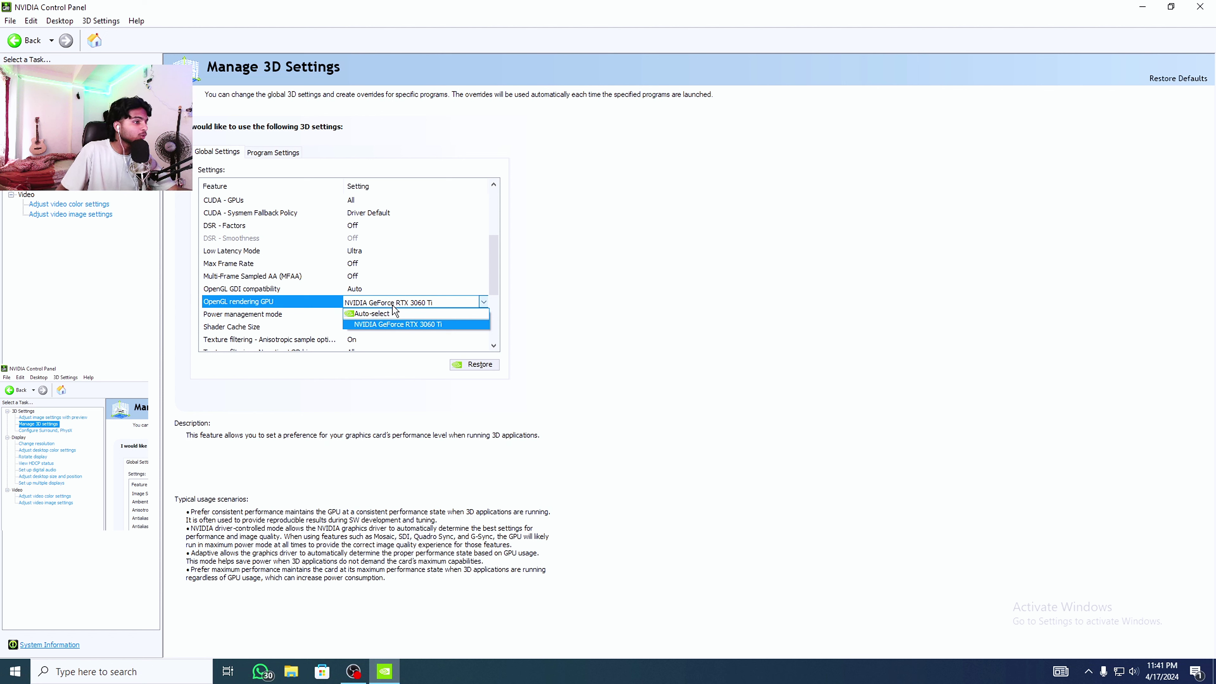